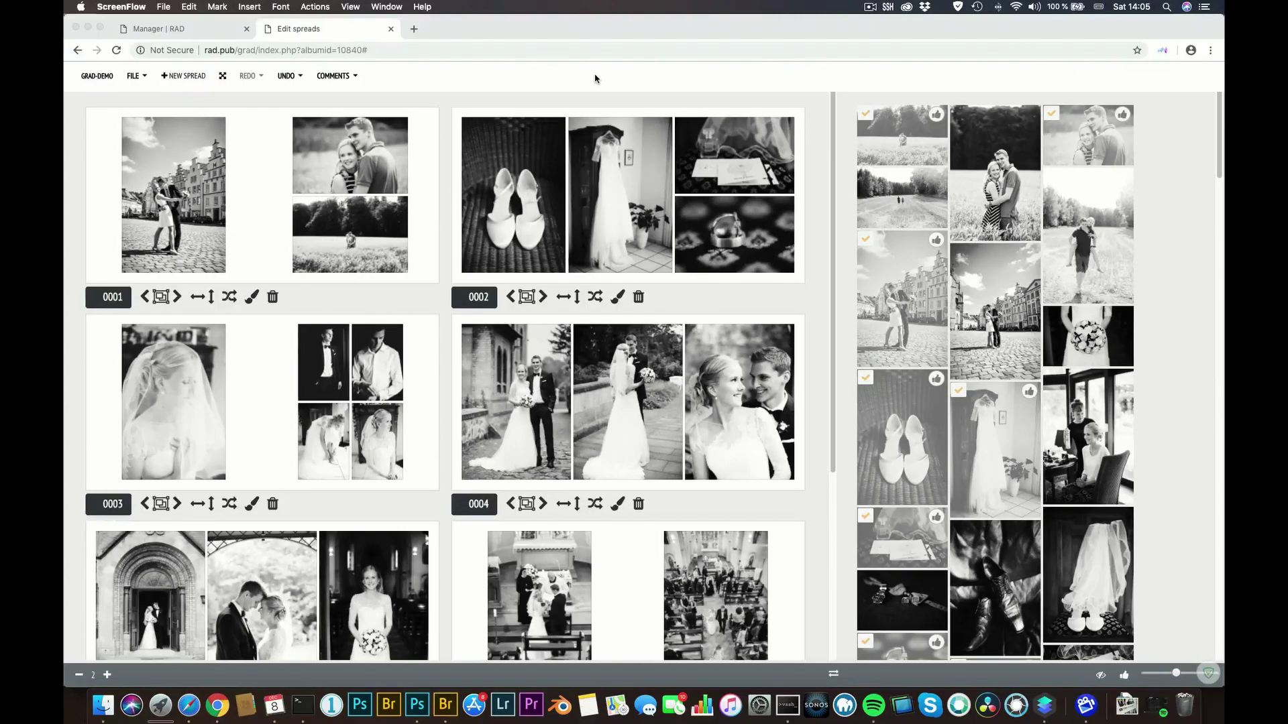
{"action": "left_click", "coordinate": [133, 77]}
{"action": "left_click", "coordinate": [133, 77]}
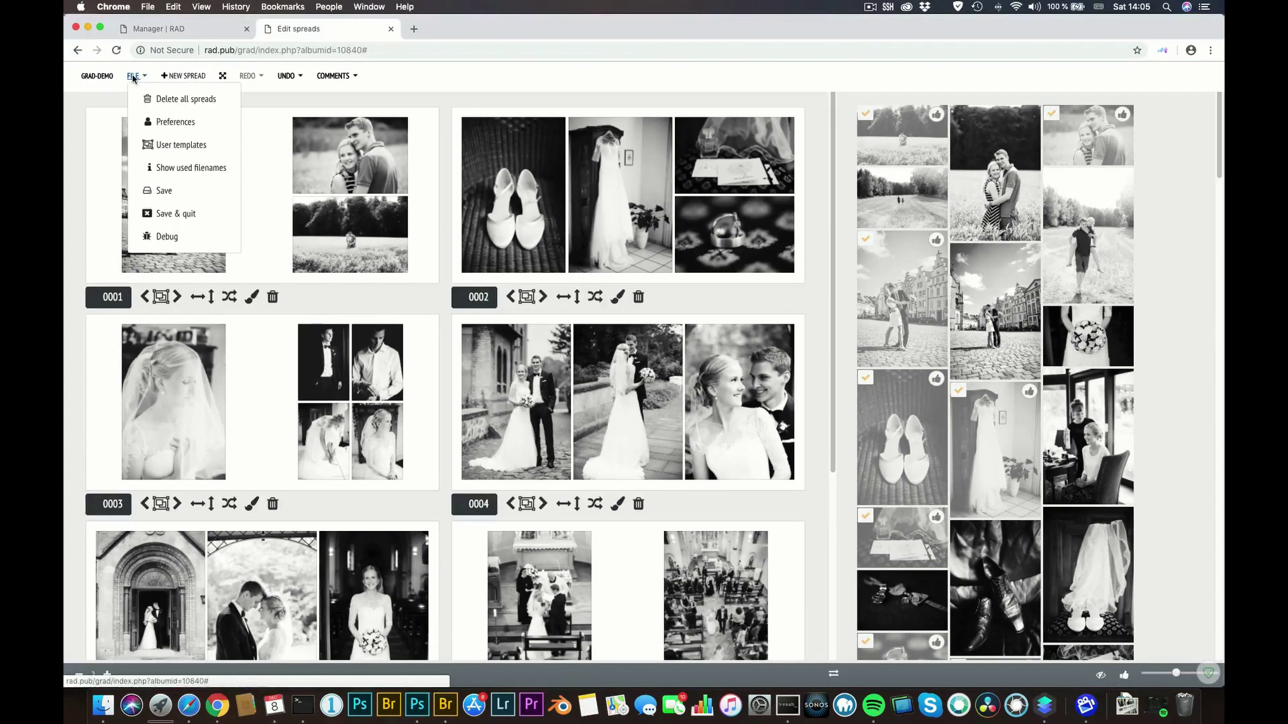
{"action": "left_click", "coordinate": [443, 79]}
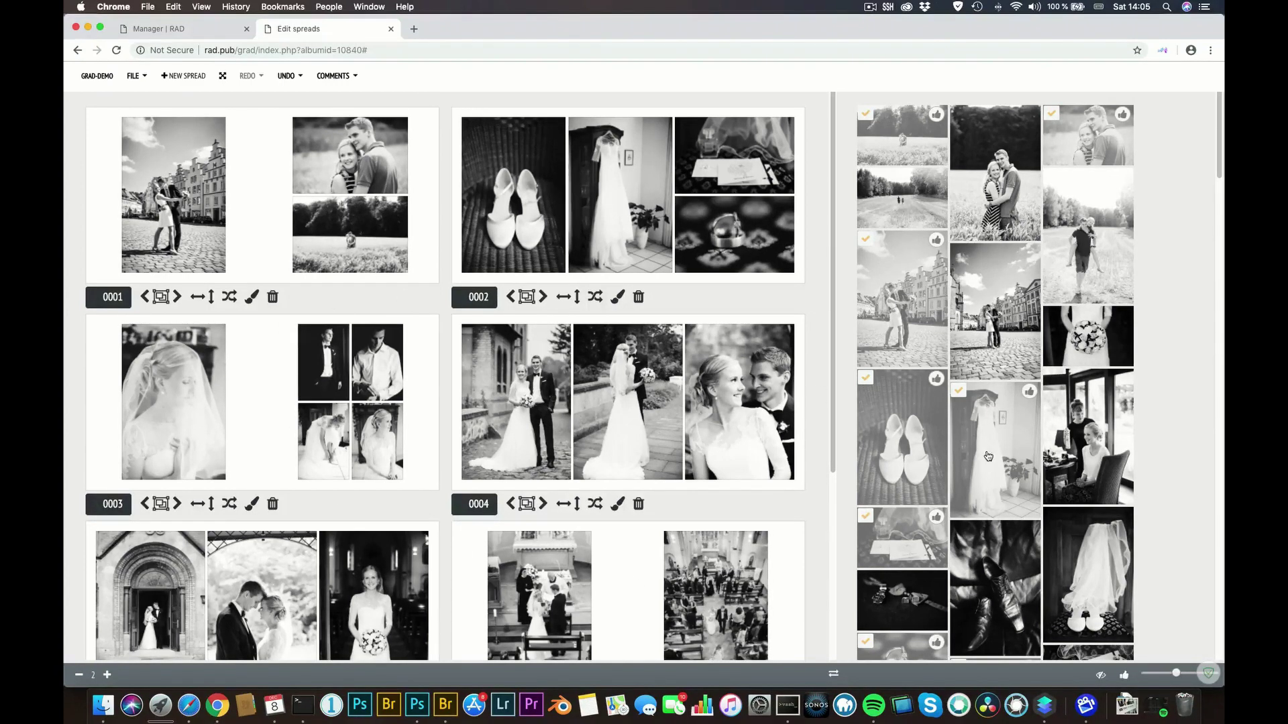
Hide the image library to view only the spreads, and show the library again
{"action": "left_click", "coordinate": [1100, 676]}
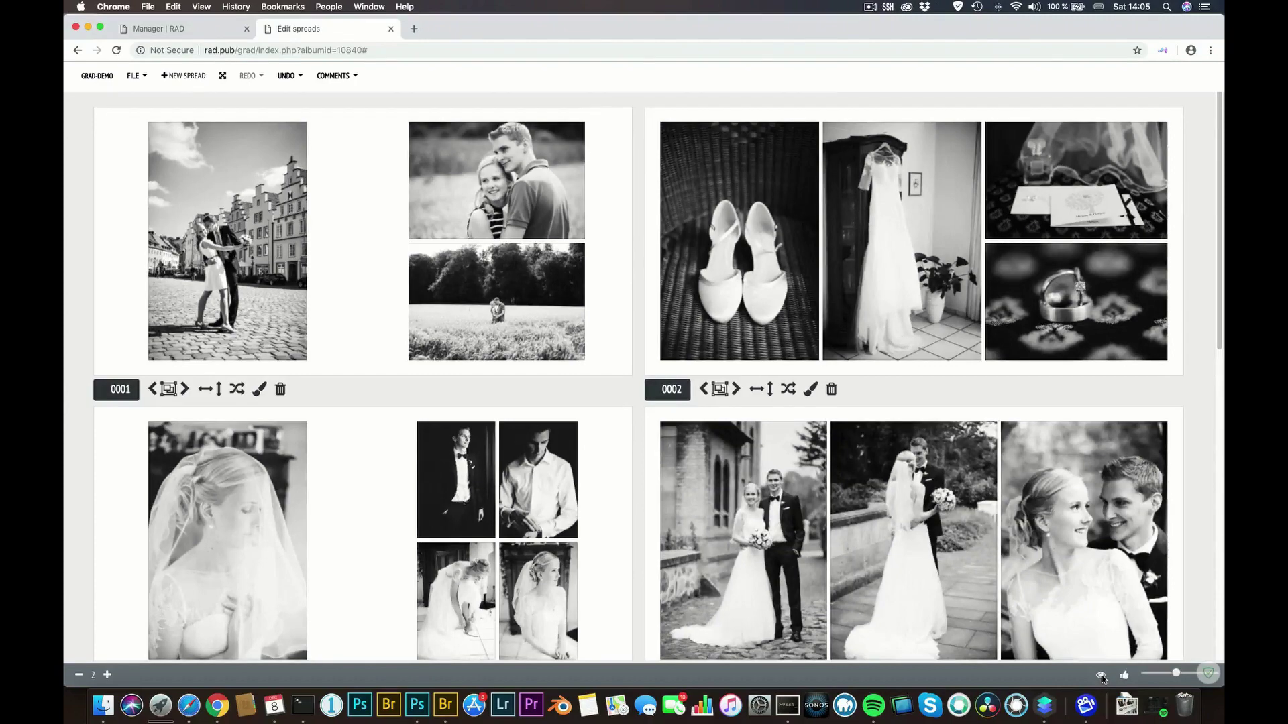
{"action": "left_click", "coordinate": [1100, 676]}
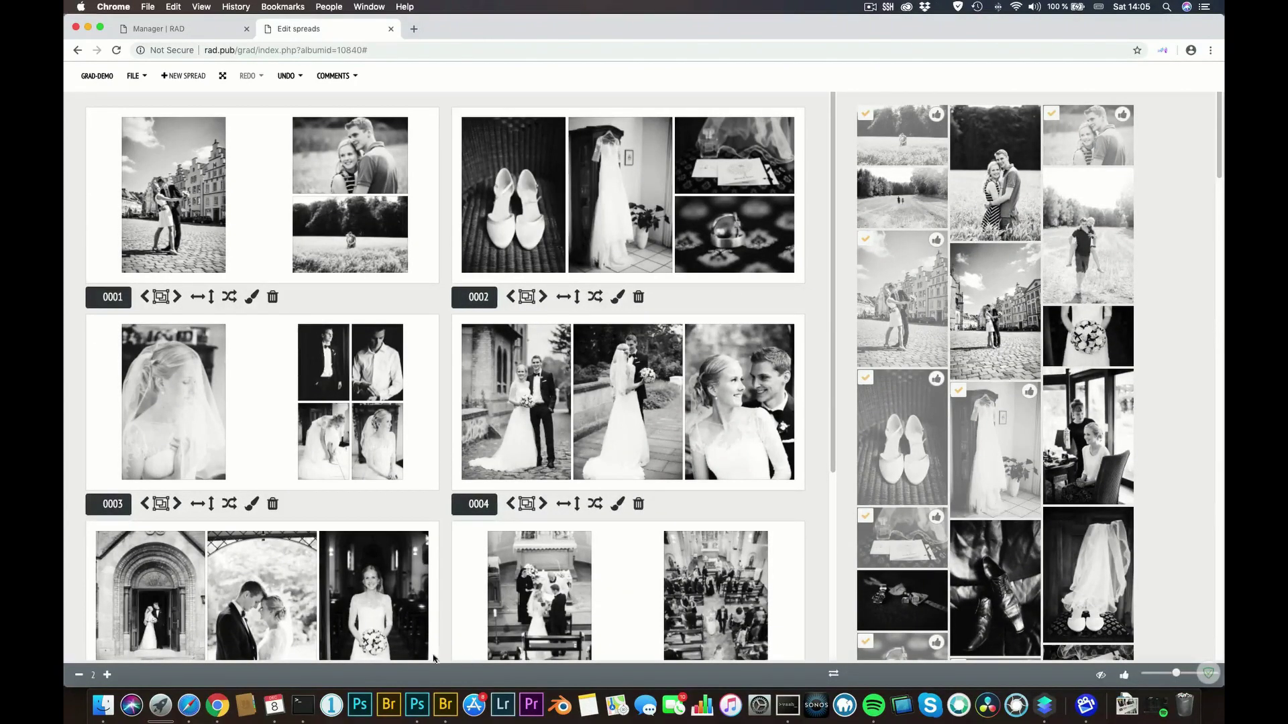
Preview the album at one spread per row and set the overview to four spreads per row
{"action": "left_click", "coordinate": [107, 676]}
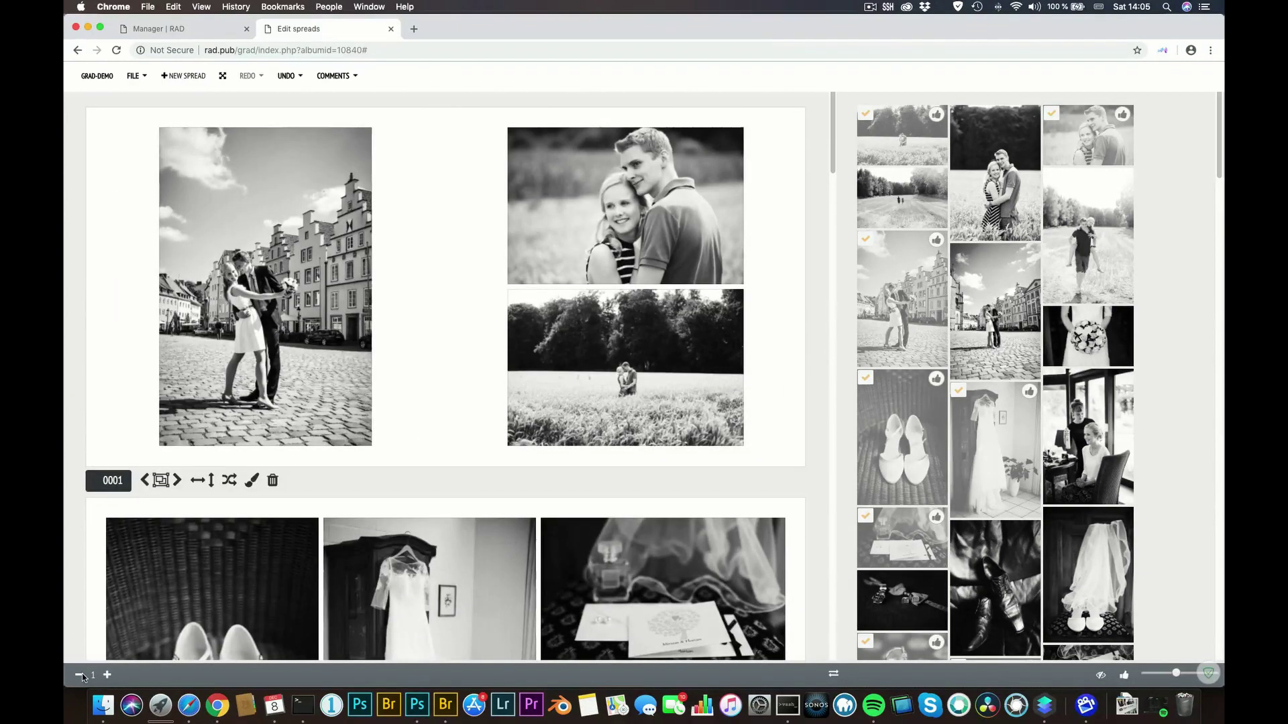
{"action": "left_click", "coordinate": [81, 676]}
{"action": "left_click", "coordinate": [81, 676]}
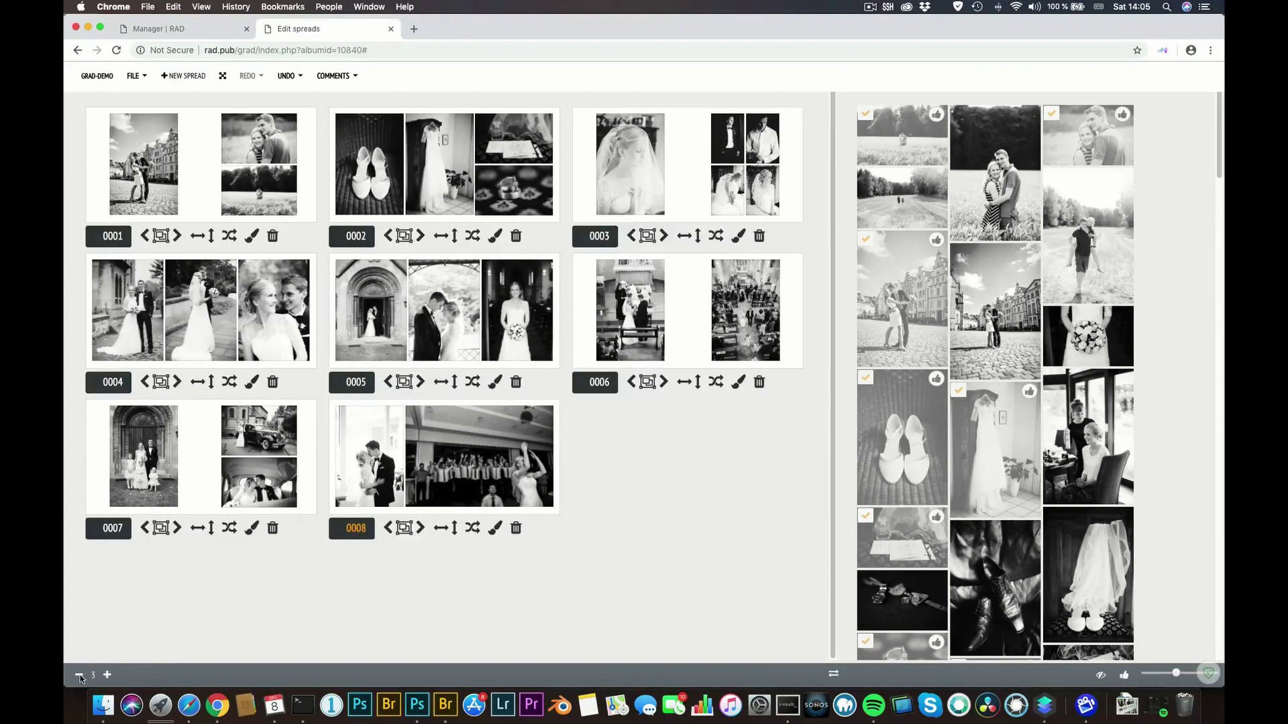
{"action": "left_click", "coordinate": [79, 675]}
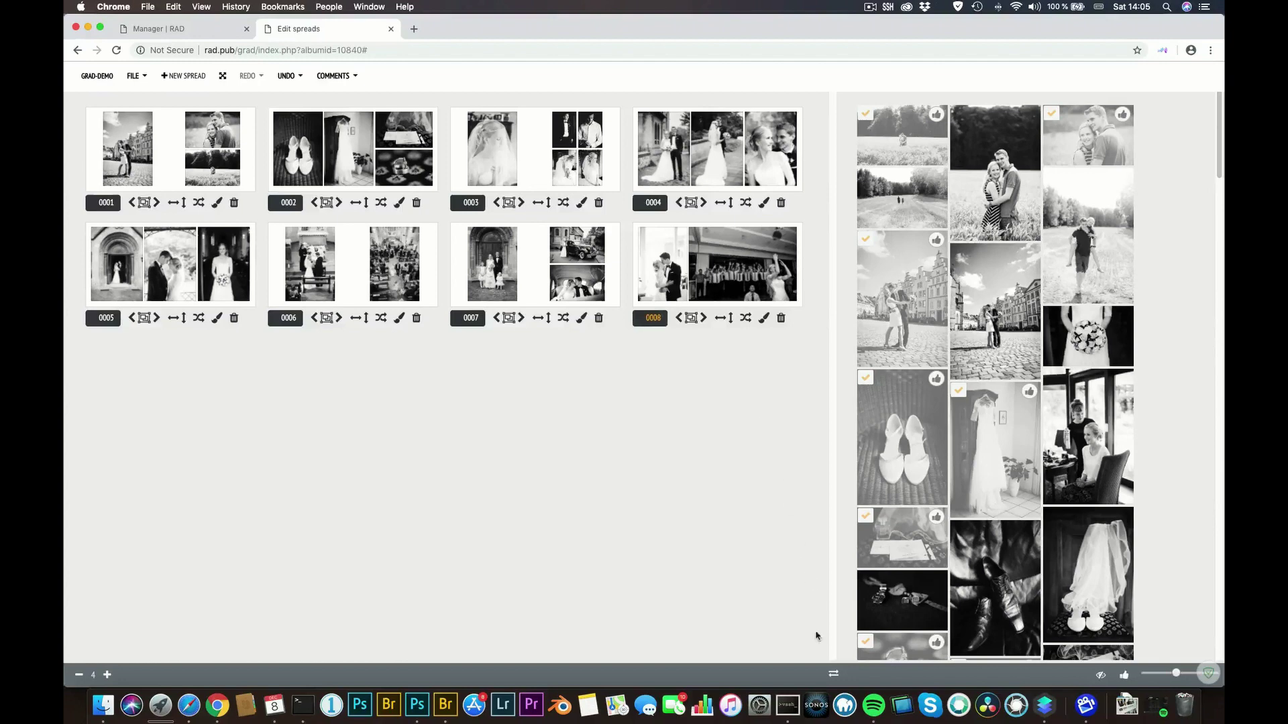
Swap the spread and library areas and restore them, and filter the library to favourite images and clear the filter
{"action": "left_click", "coordinate": [833, 675]}
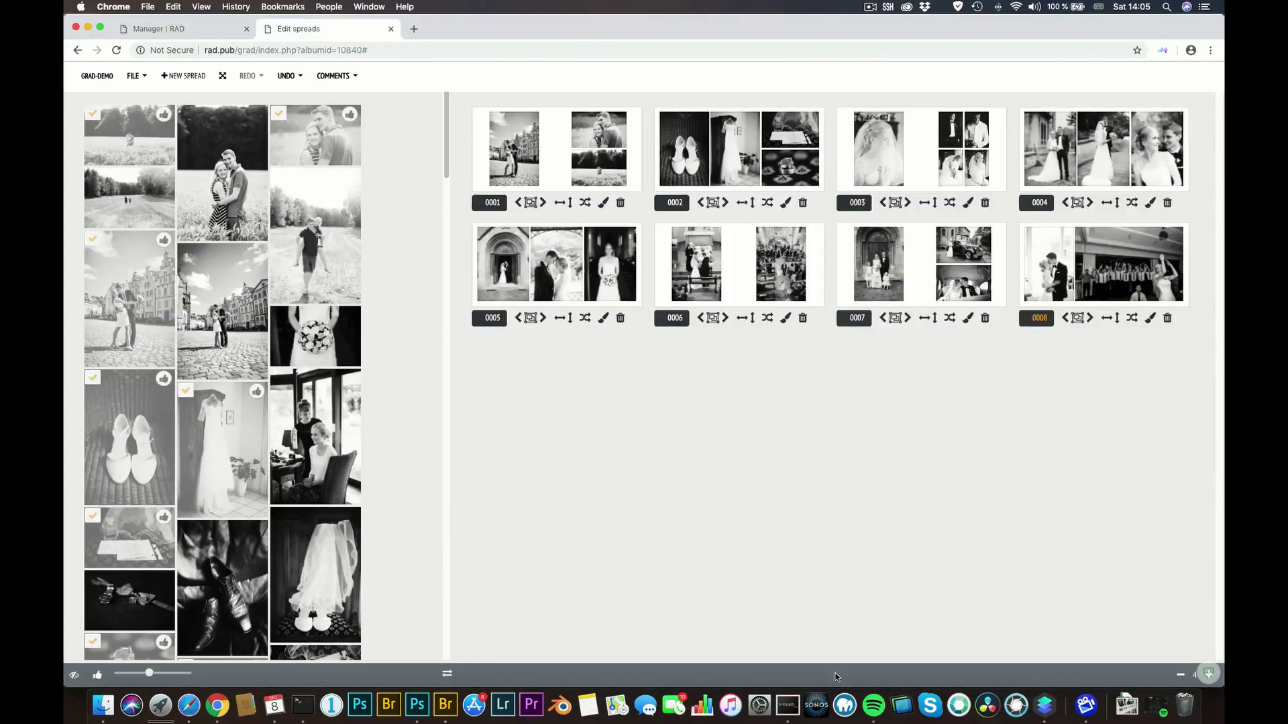
{"action": "left_click", "coordinate": [448, 673]}
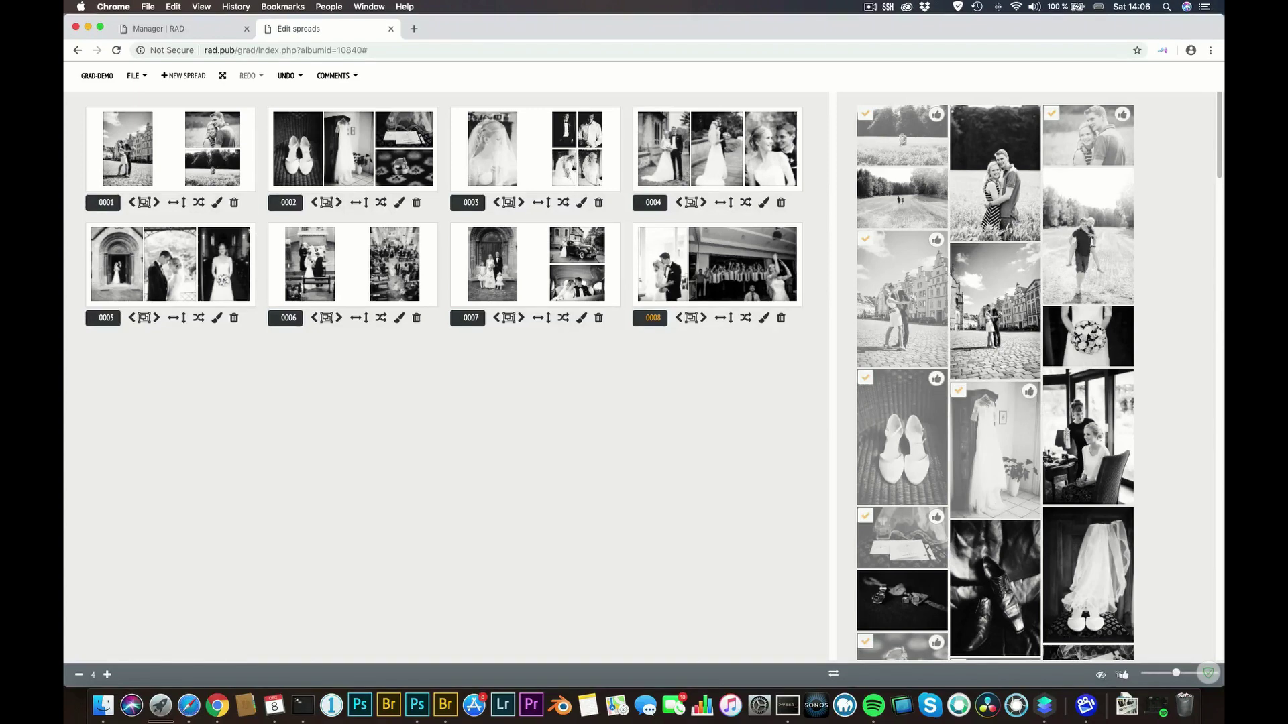
{"action": "left_click", "coordinate": [1123, 677]}
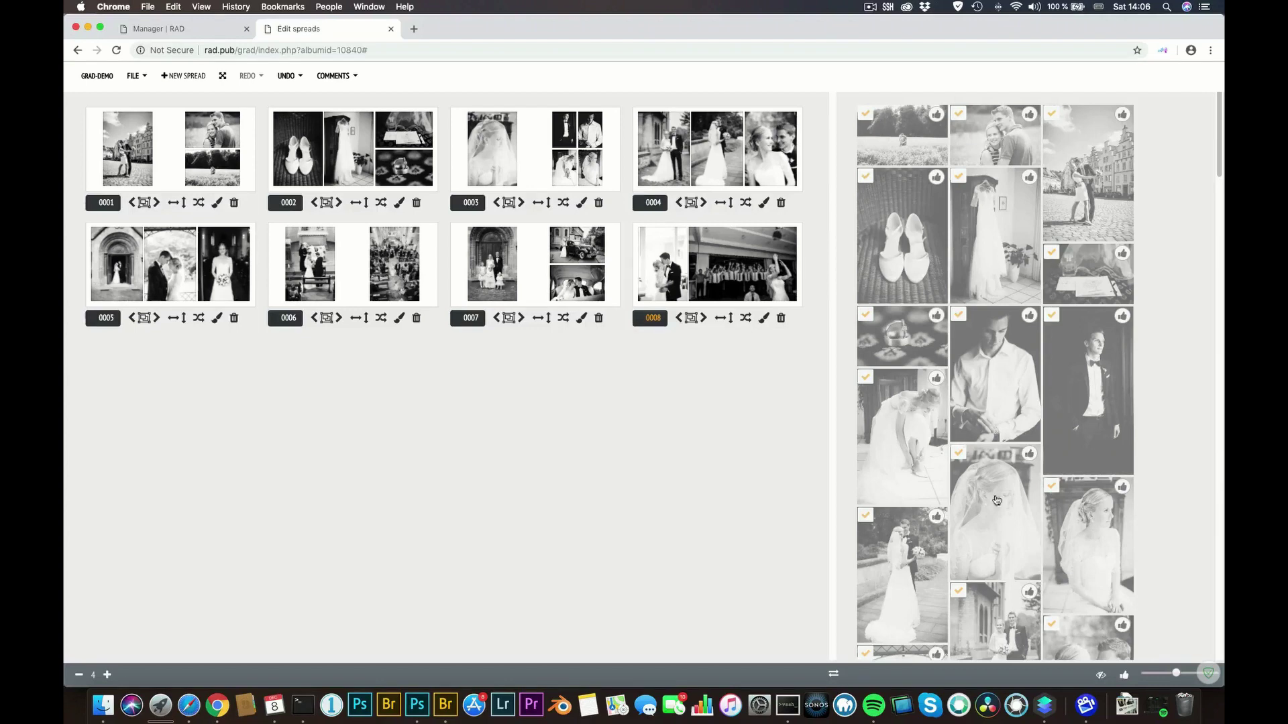
{"action": "left_click", "coordinate": [1123, 677]}
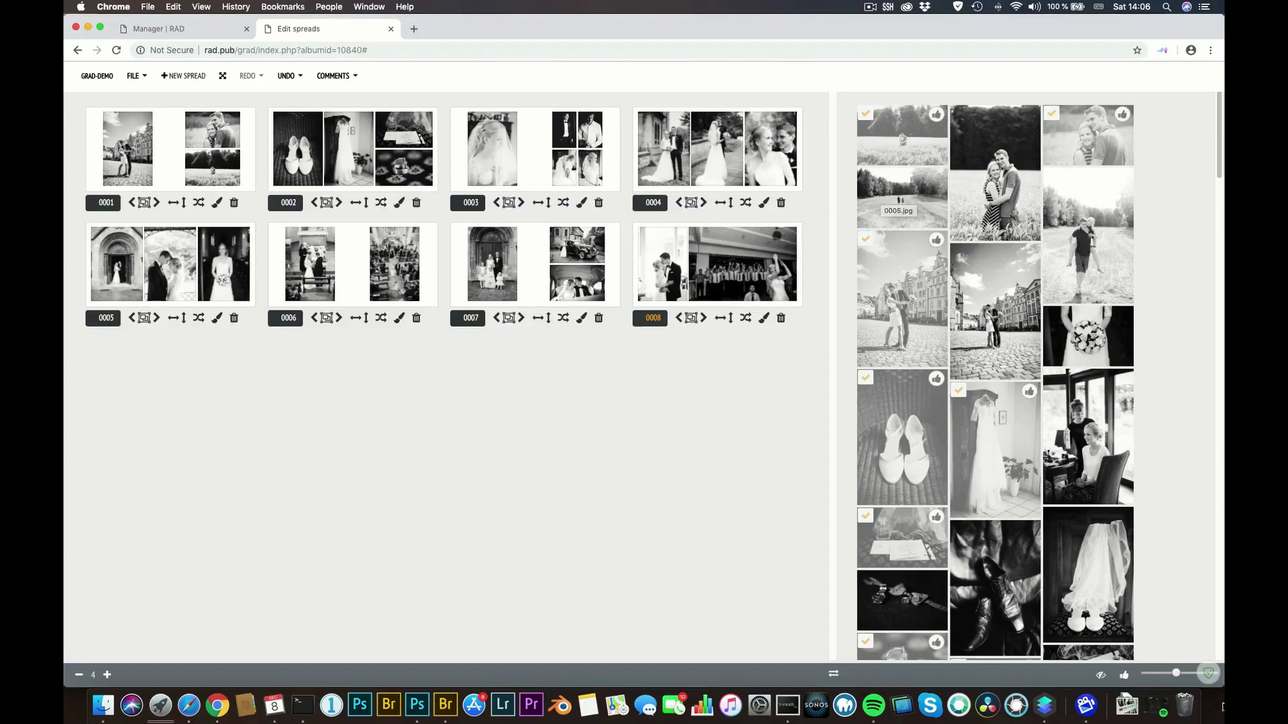
Reduce the library's thumbnail size so that five images fit in each row
{"action": "left_click_drag", "start_coordinate": [1177, 676], "coordinate": [1185, 676]}
{"action": "left_click", "coordinate": [1165, 675]}
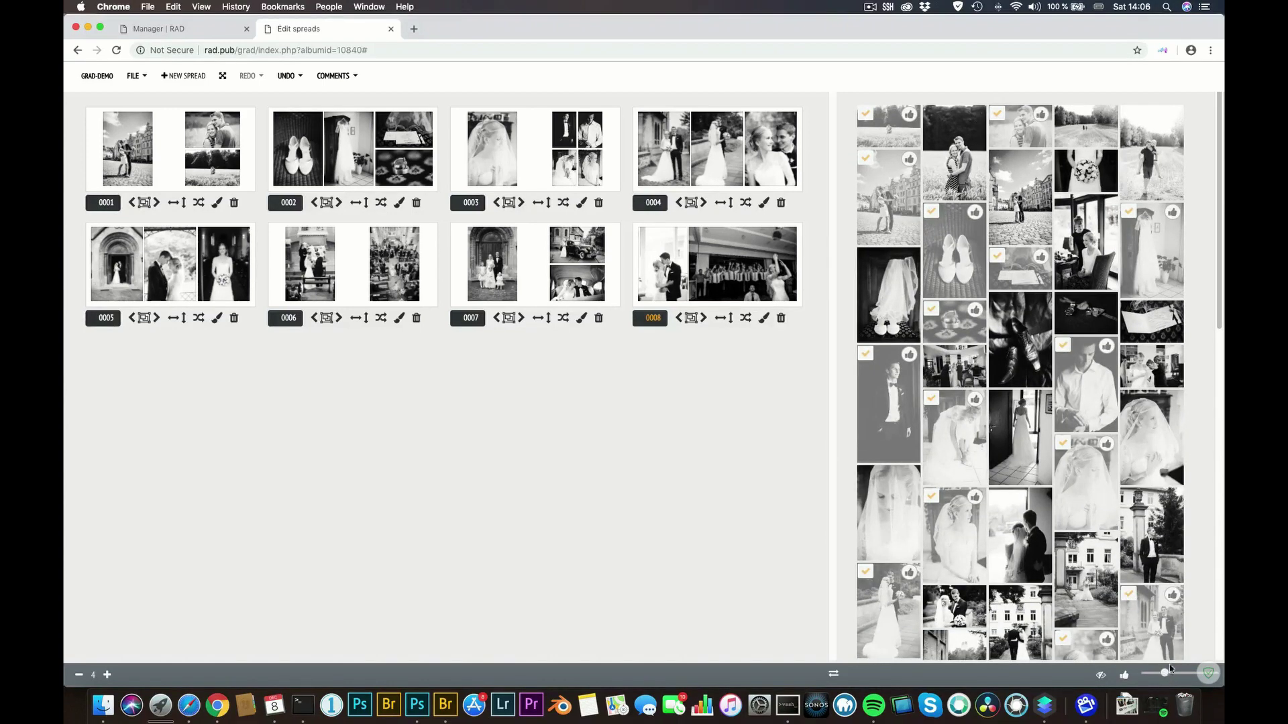
{"action": "scroll", "coordinate": [1198, 368], "scroll_direction": "down", "scroll_amount": 15}
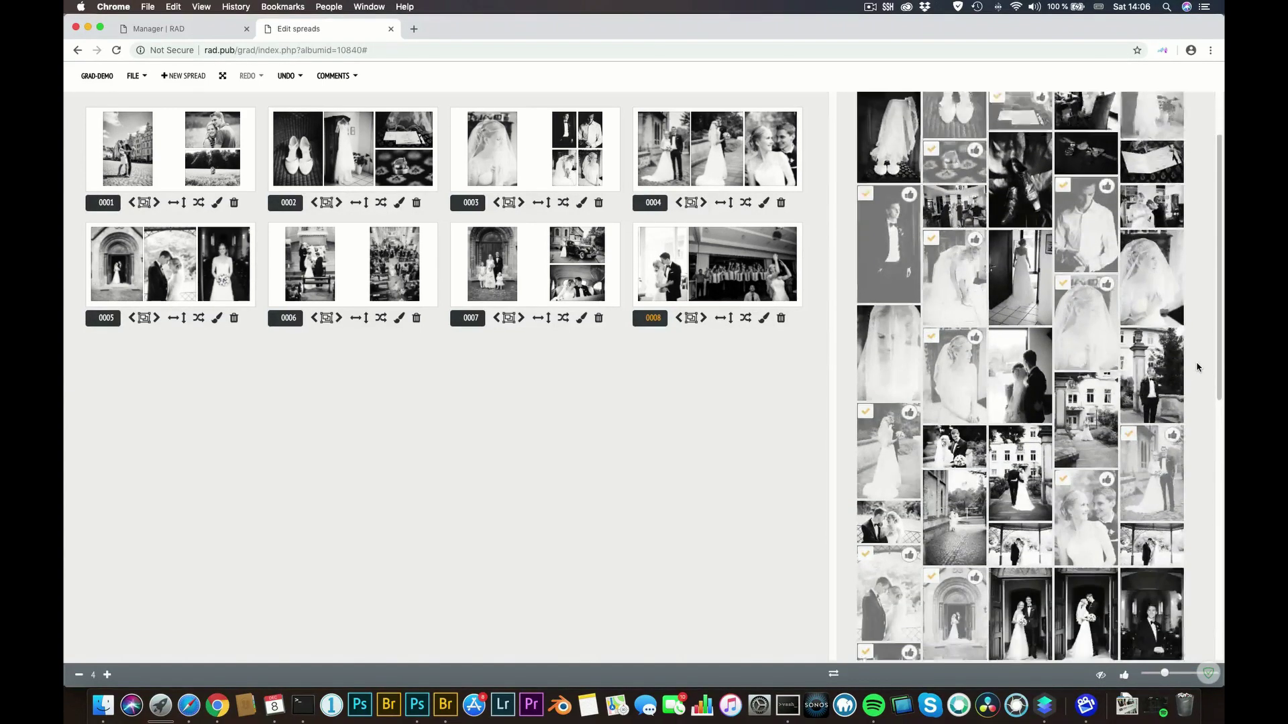
{"action": "scroll", "coordinate": [1197, 368], "scroll_direction": "up", "scroll_amount": 15}
{"action": "scroll", "coordinate": [1197, 368], "scroll_direction": "down", "scroll_amount": 8}
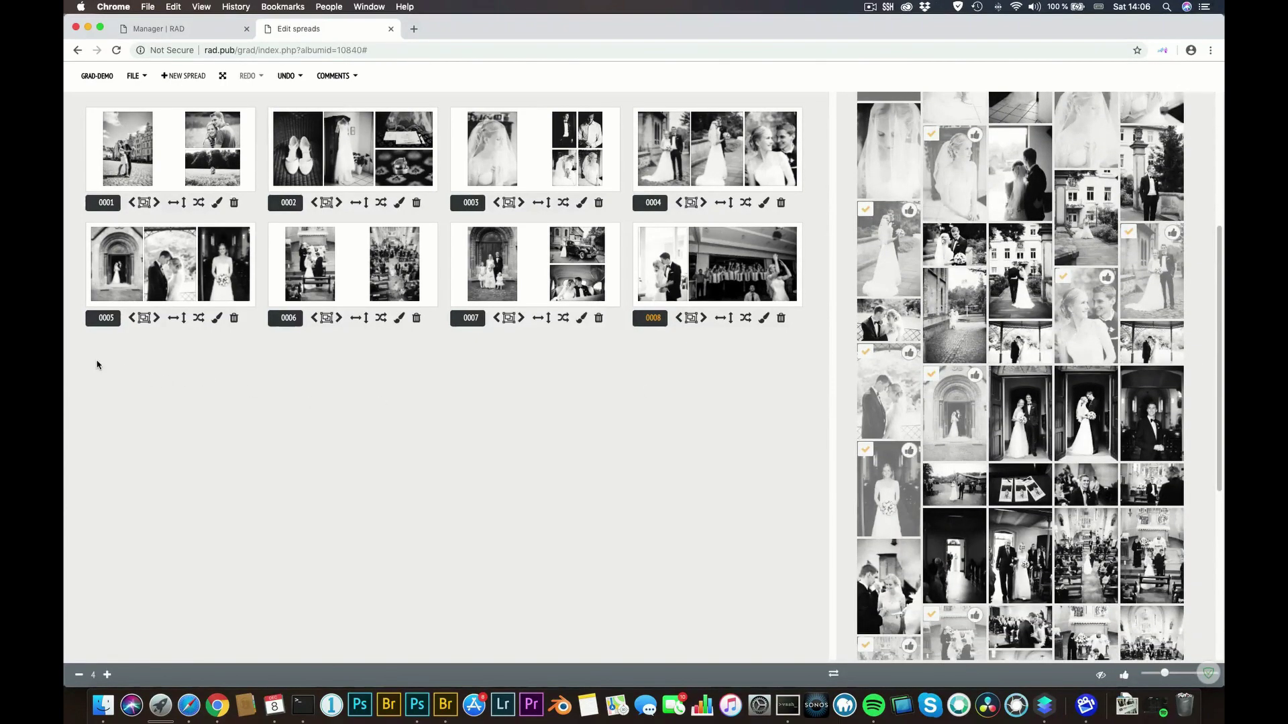
Set the overview to two spreads per row and review the album's spreads and the library images
{"action": "left_click", "coordinate": [106, 674]}
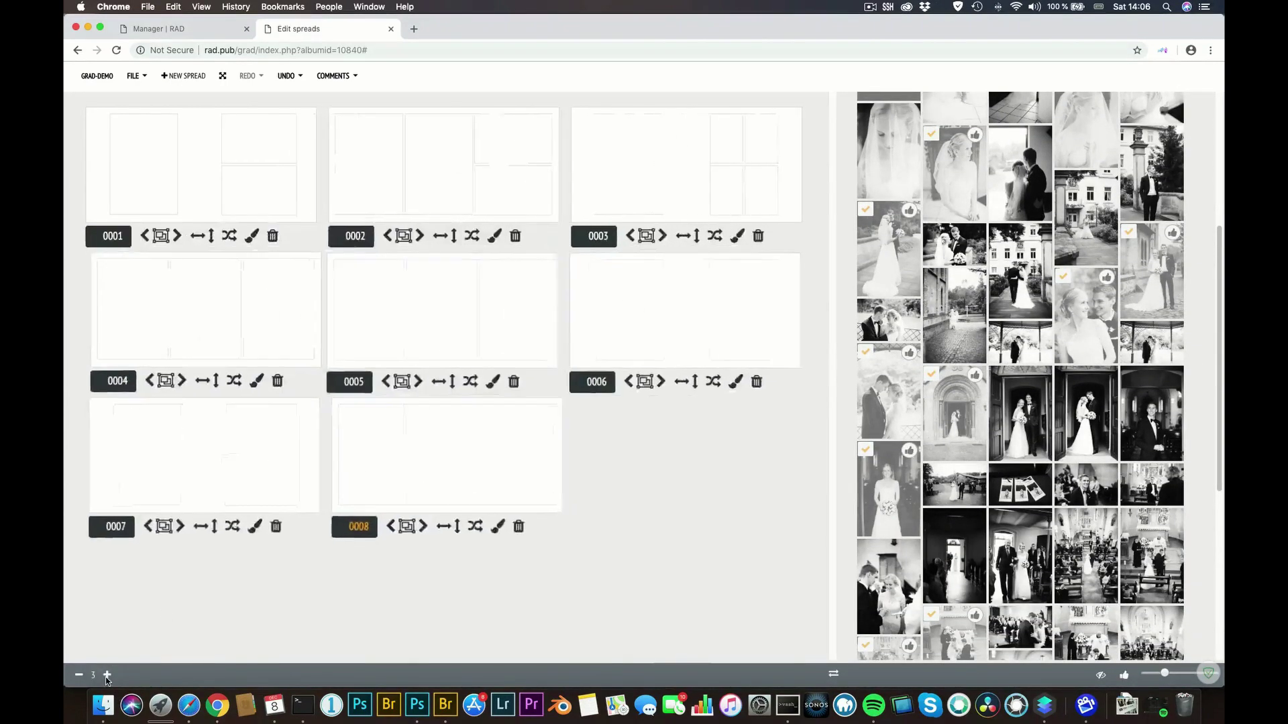
{"action": "left_click", "coordinate": [106, 675]}
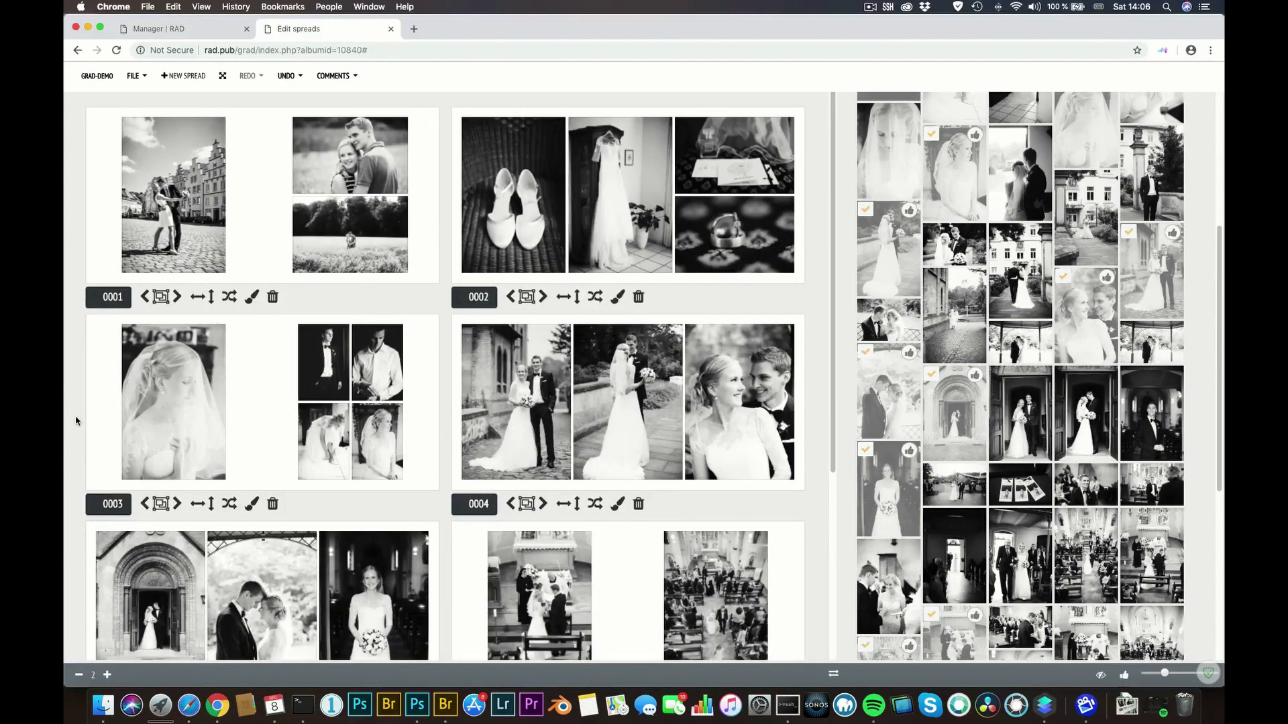
{"action": "scroll", "coordinate": [75, 419], "scroll_direction": "down", "scroll_amount": 4}
{"action": "scroll", "coordinate": [75, 419], "scroll_direction": "up", "scroll_amount": 4}
{"action": "scroll", "coordinate": [74, 340], "scroll_direction": "down", "scroll_amount": 2}
{"action": "scroll", "coordinate": [74, 340], "scroll_direction": "down", "scroll_amount": 3}
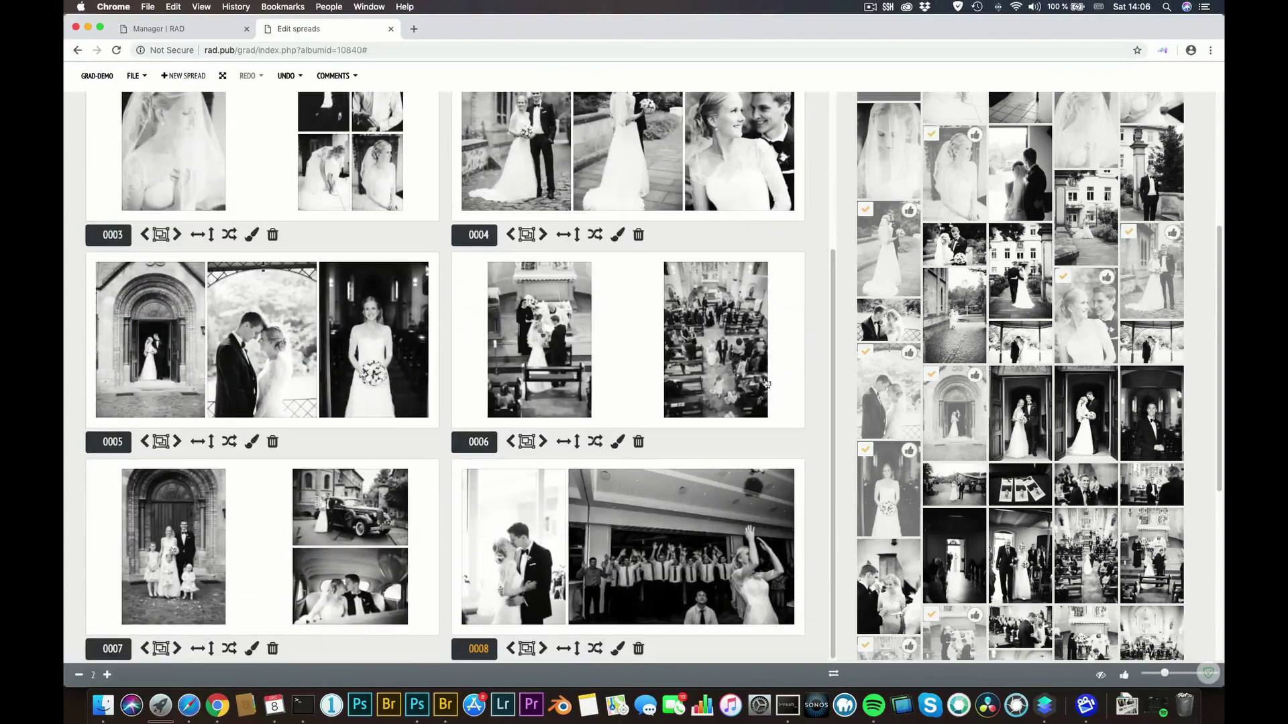
{"action": "scroll", "coordinate": [1199, 373], "scroll_direction": "down", "scroll_amount": 5}
{"action": "scroll", "coordinate": [1199, 370], "scroll_direction": "up", "scroll_amount": 10}
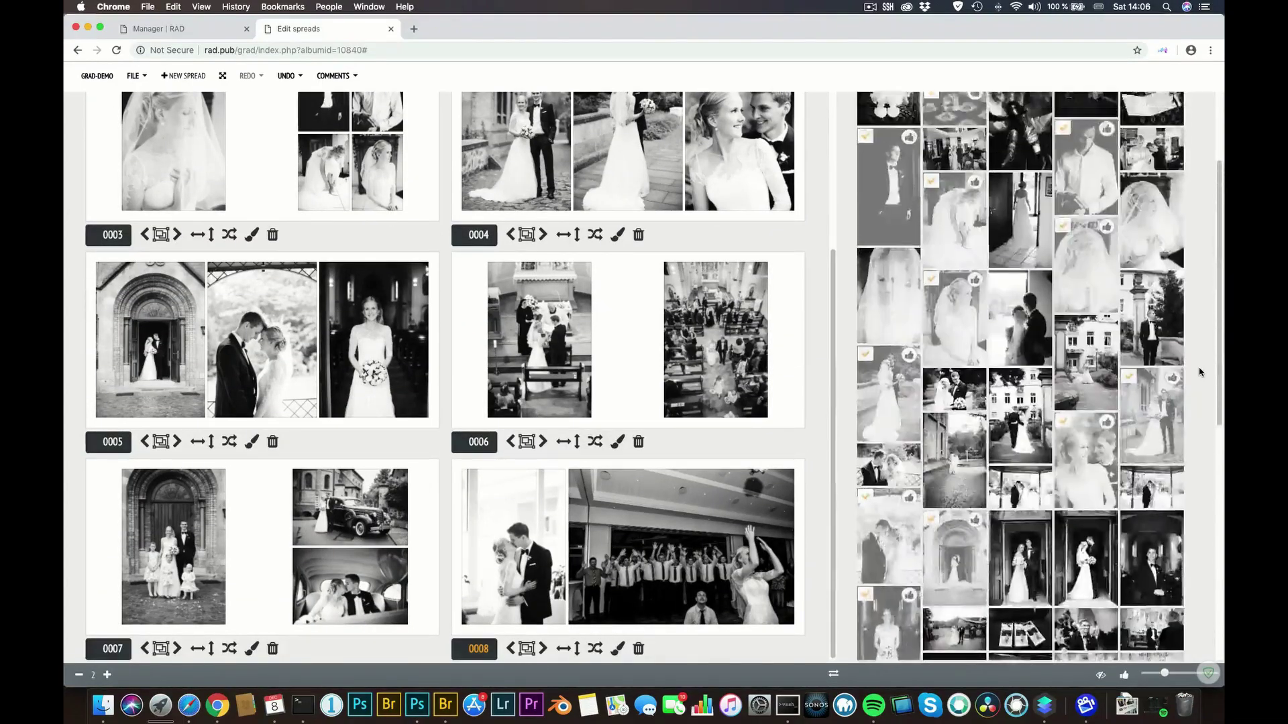
{"action": "scroll", "coordinate": [78, 410], "scroll_direction": "up", "scroll_amount": 5}
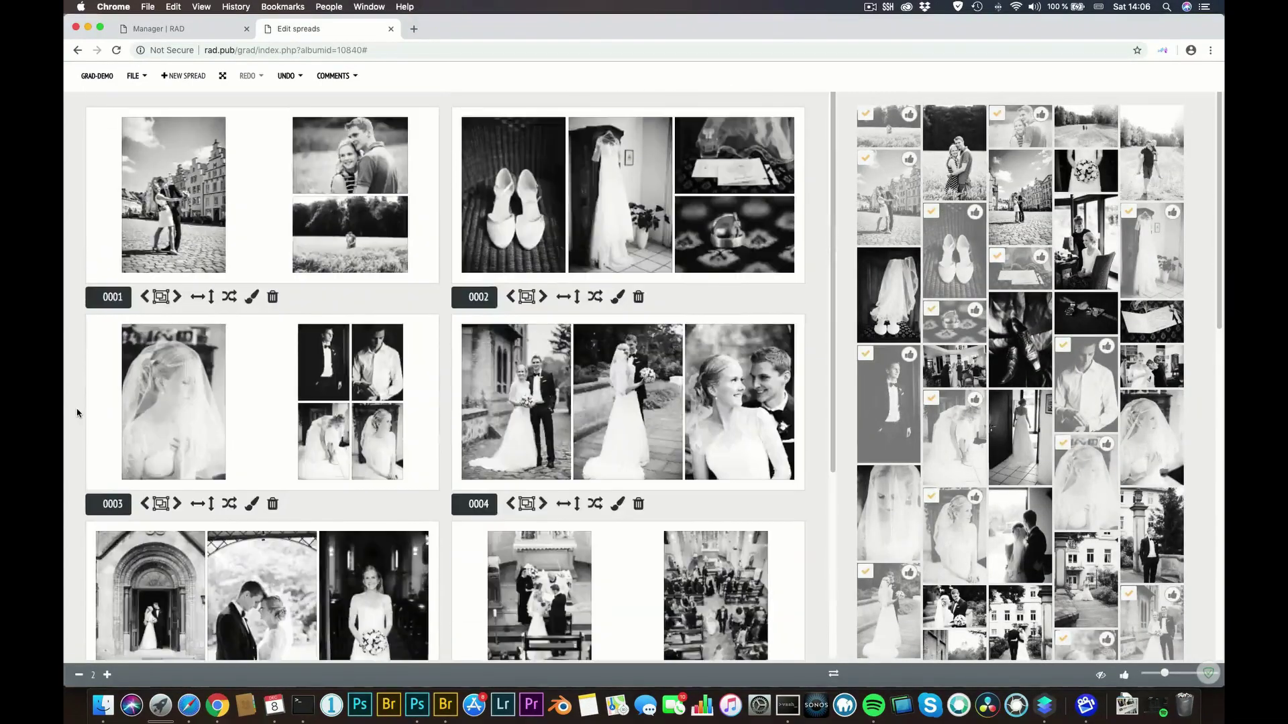
{"action": "left_click", "coordinate": [222, 76]}
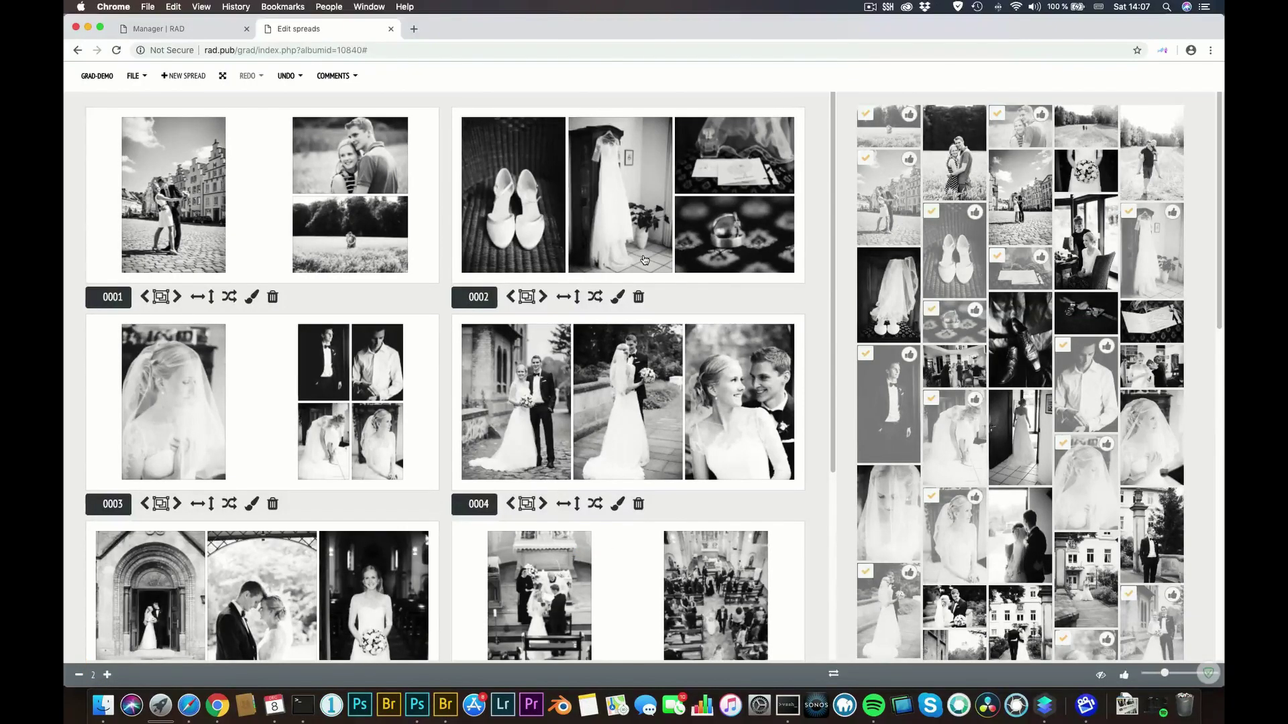
Add three blank spreads at the end of the album
{"action": "scroll", "coordinate": [644, 261], "scroll_direction": "down", "scroll_amount": 5}
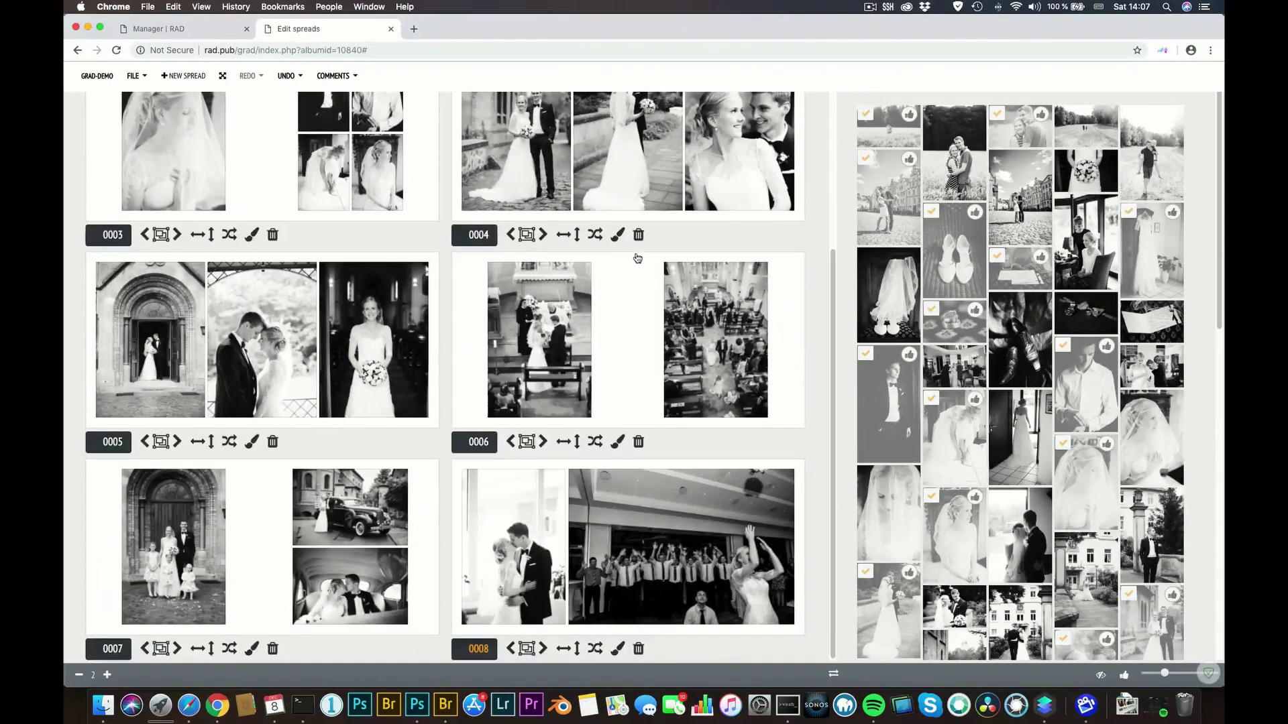
{"action": "left_click", "coordinate": [180, 78]}
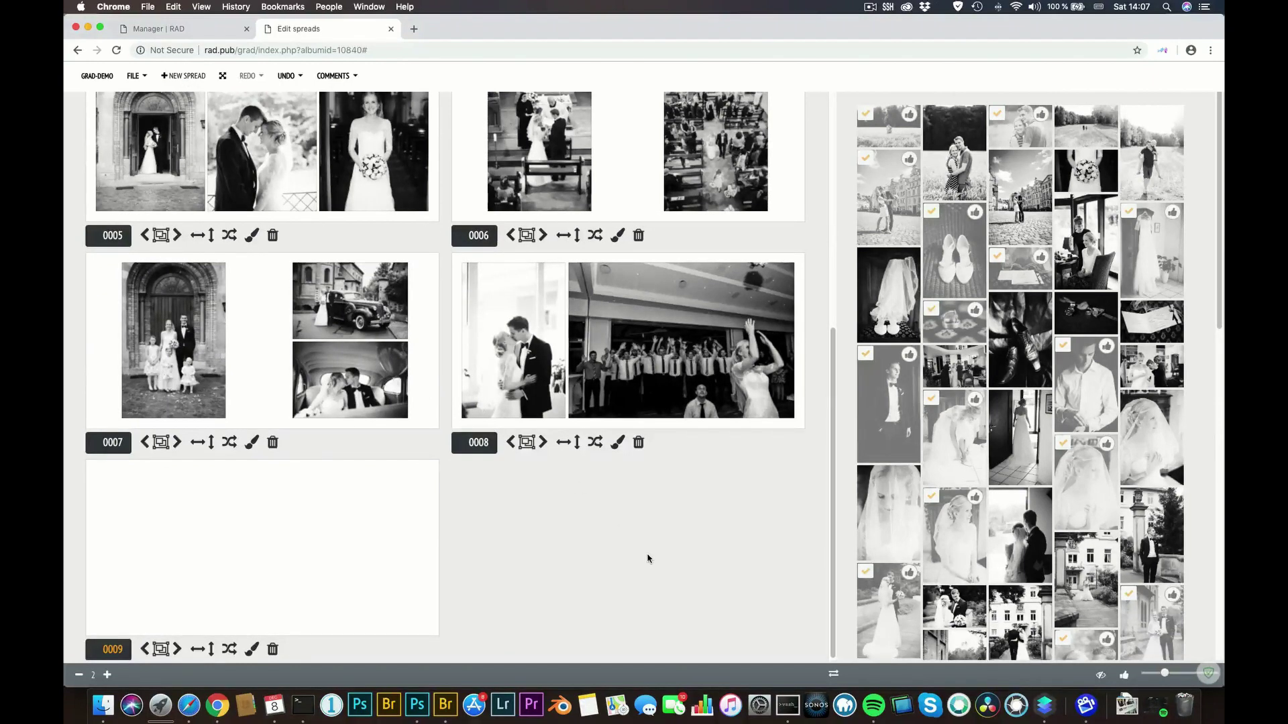
{"action": "key", "text": "n"}
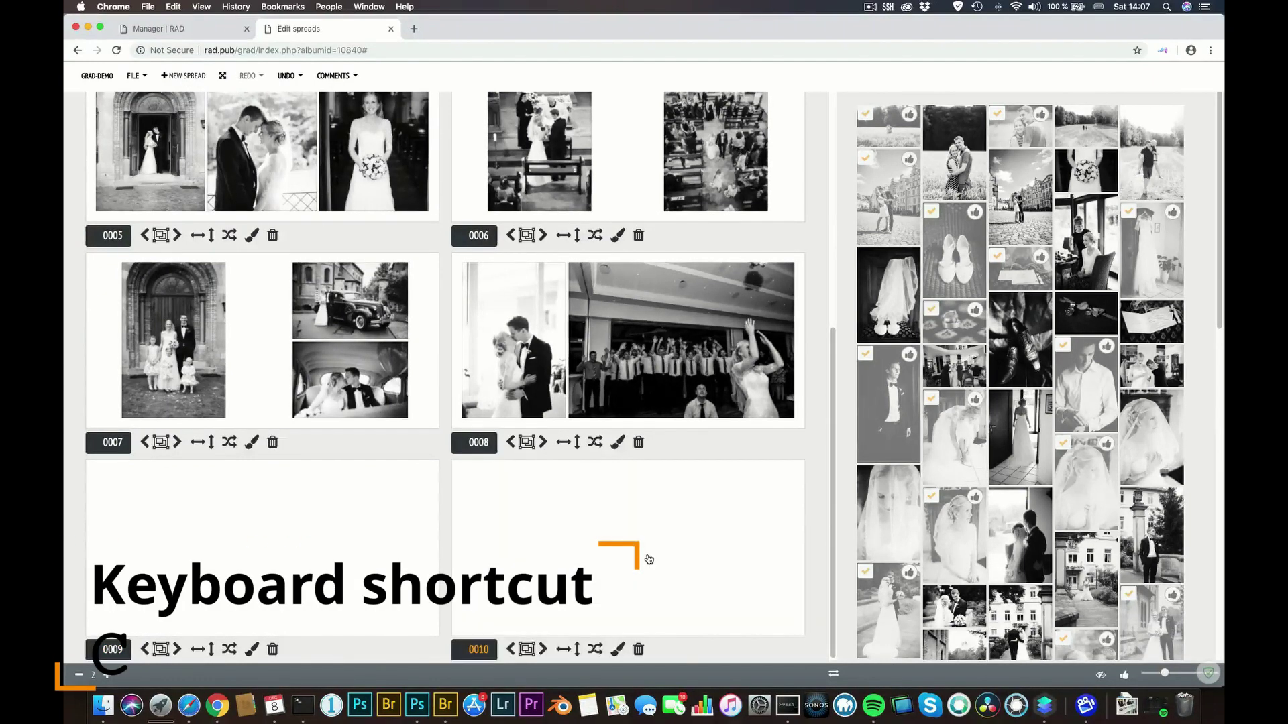
{"action": "key", "text": "n"}
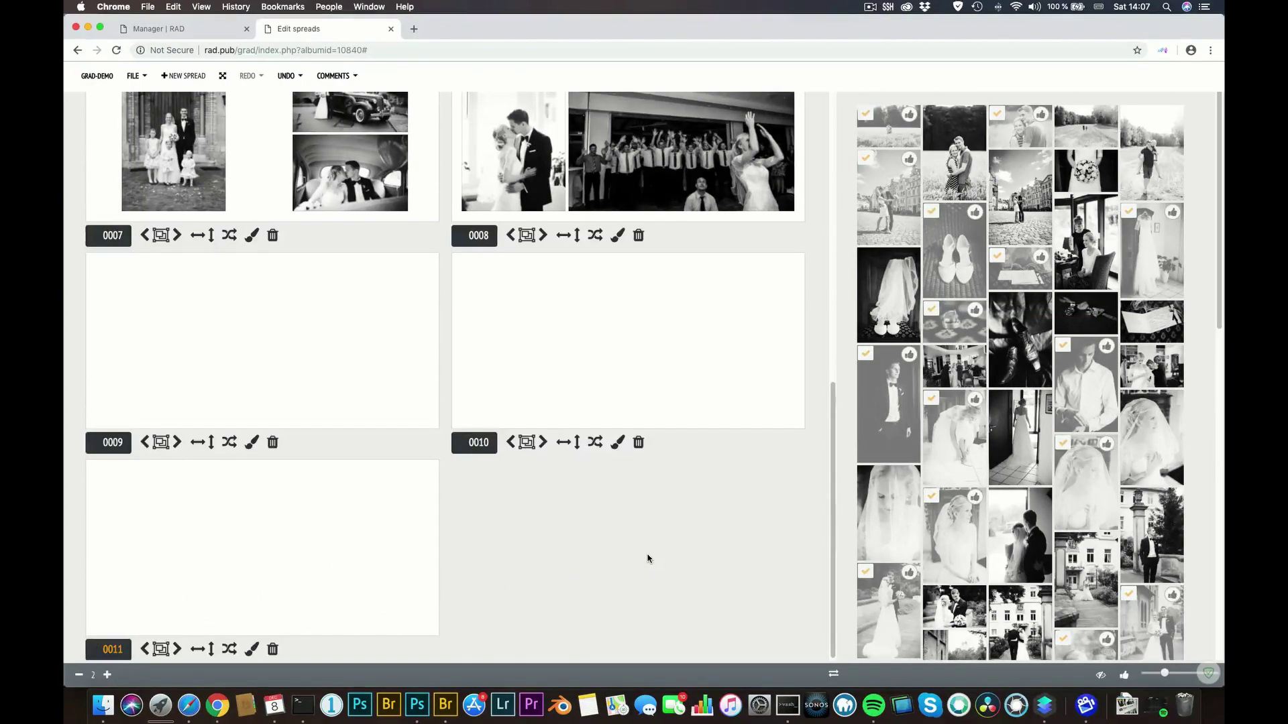
Insert a blank spread directly before spread 0004
{"action": "scroll", "coordinate": [647, 558], "scroll_direction": "up", "scroll_amount": 10}
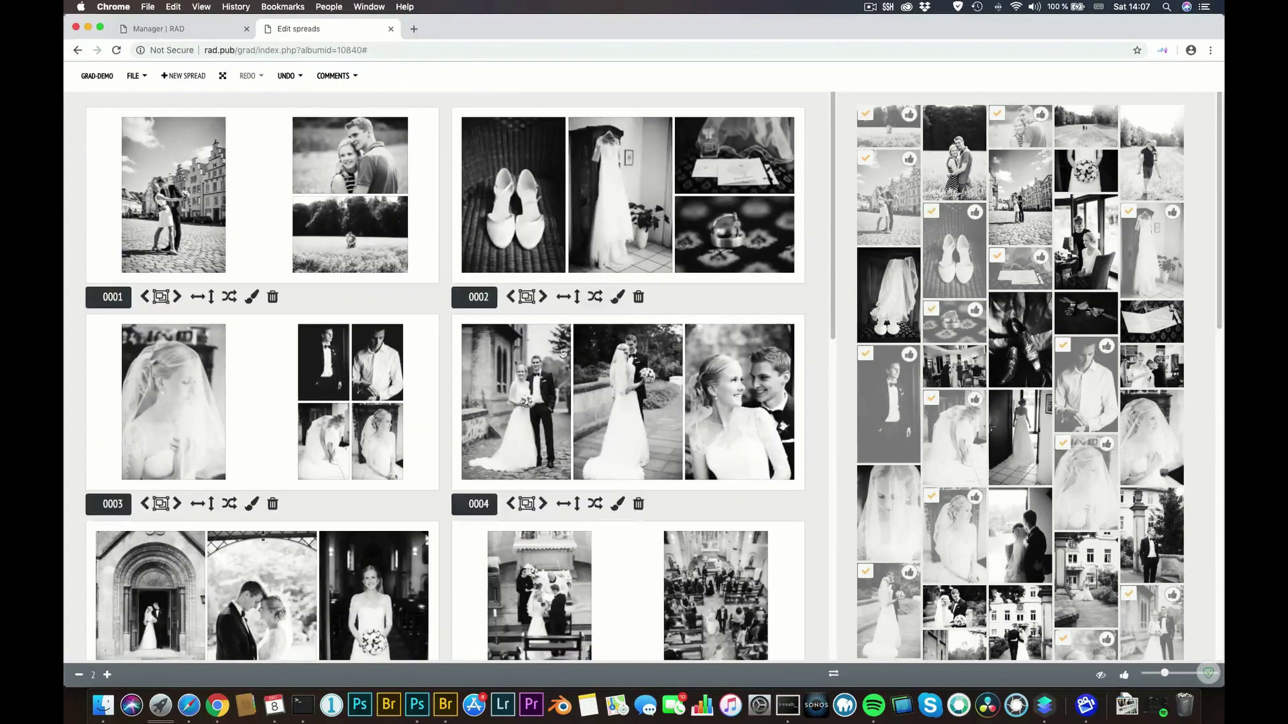
{"action": "mouse_move", "coordinate": [465, 513]}
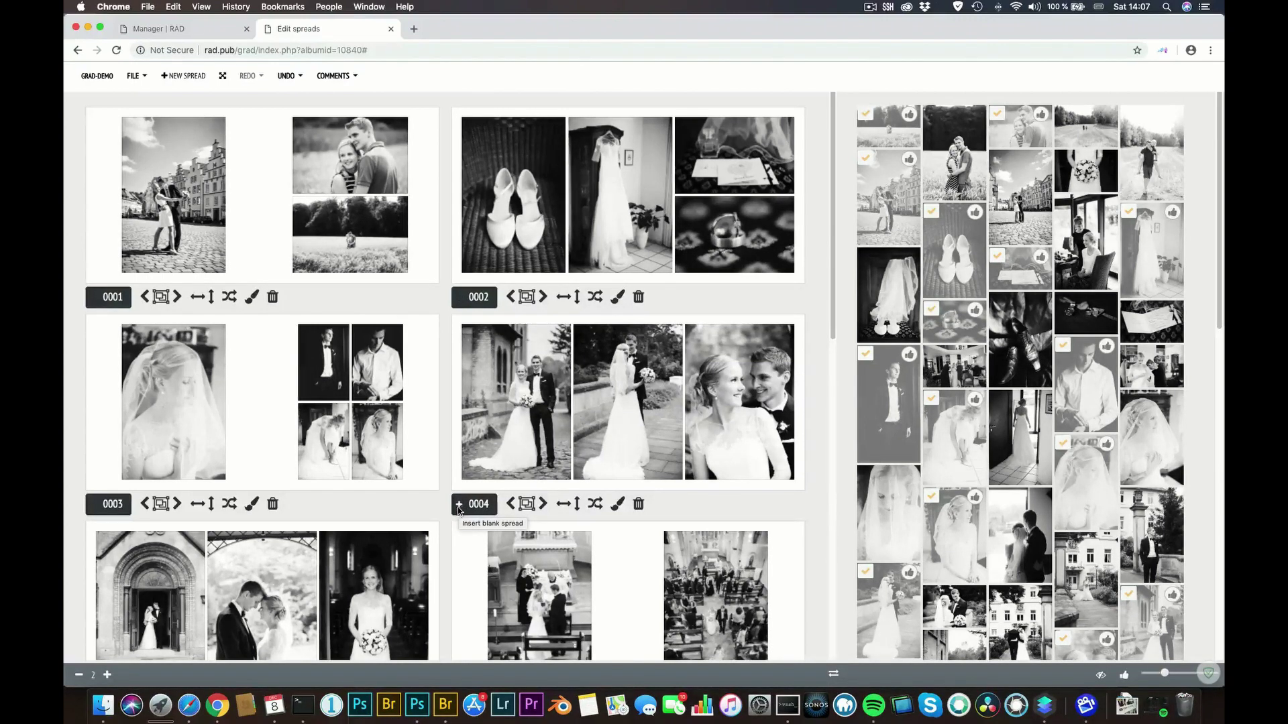
{"action": "left_click", "coordinate": [459, 508]}
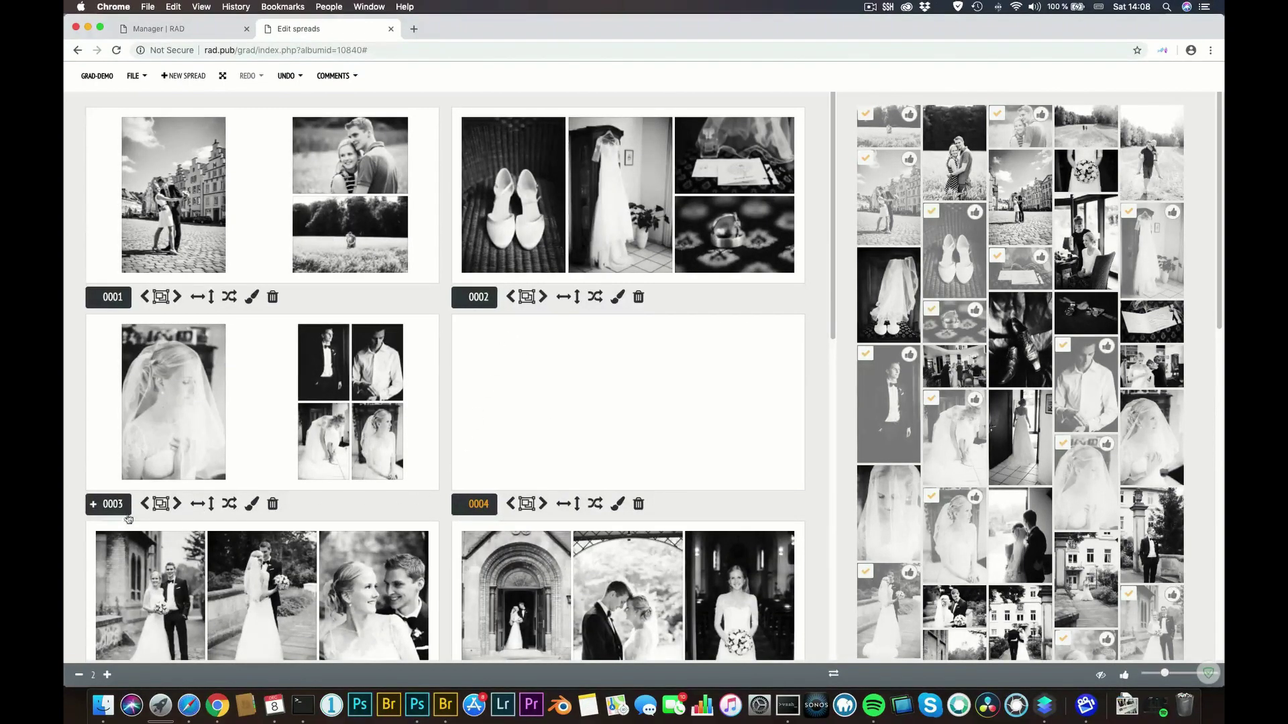
In an overview of three spreads per row, move spread 0006 to fifth position and spread 0009 to second position
{"action": "left_click", "coordinate": [106, 675]}
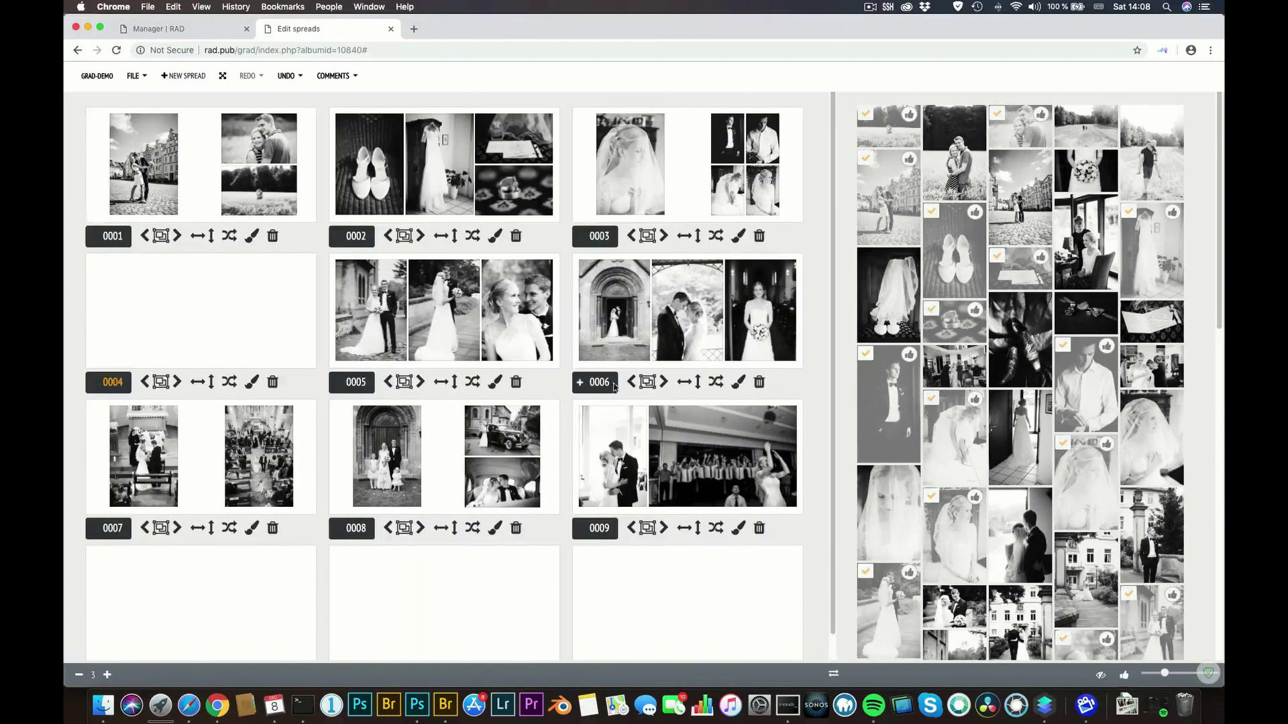
{"action": "left_click_drag", "start_coordinate": [600, 382], "coordinate": [356, 382]}
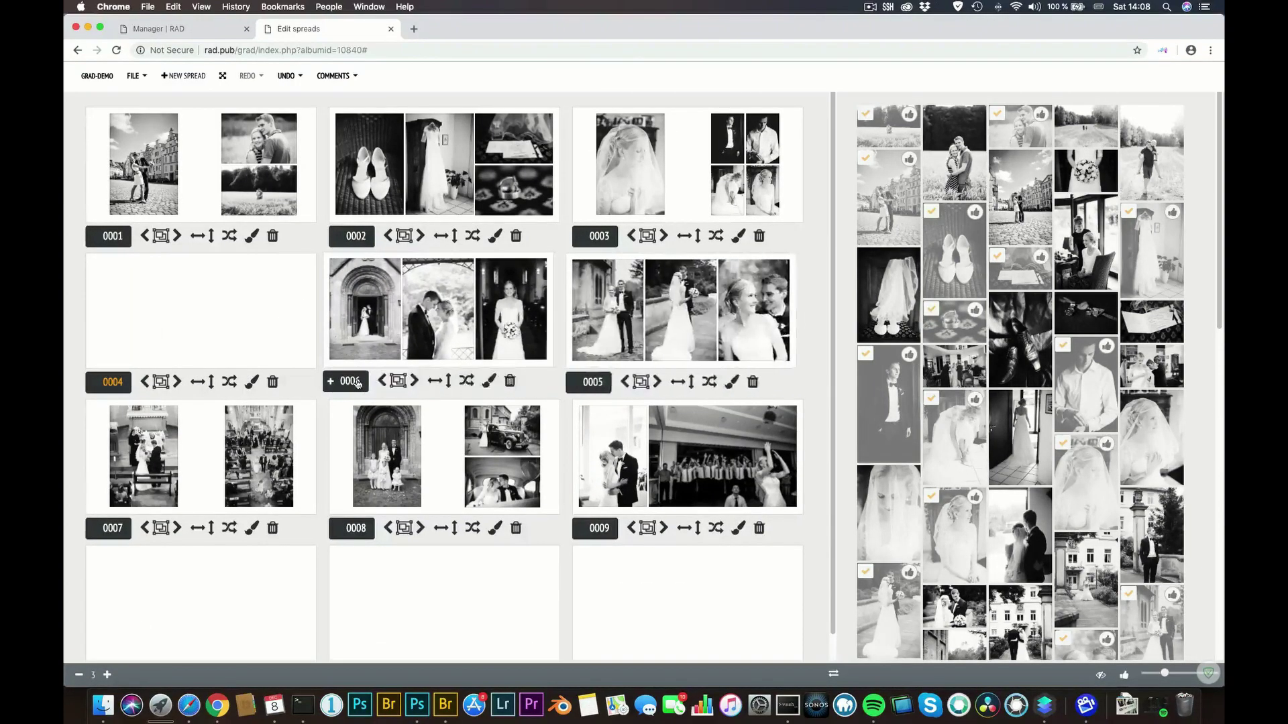
{"action": "left_click_drag", "start_coordinate": [596, 528], "coordinate": [350, 236]}
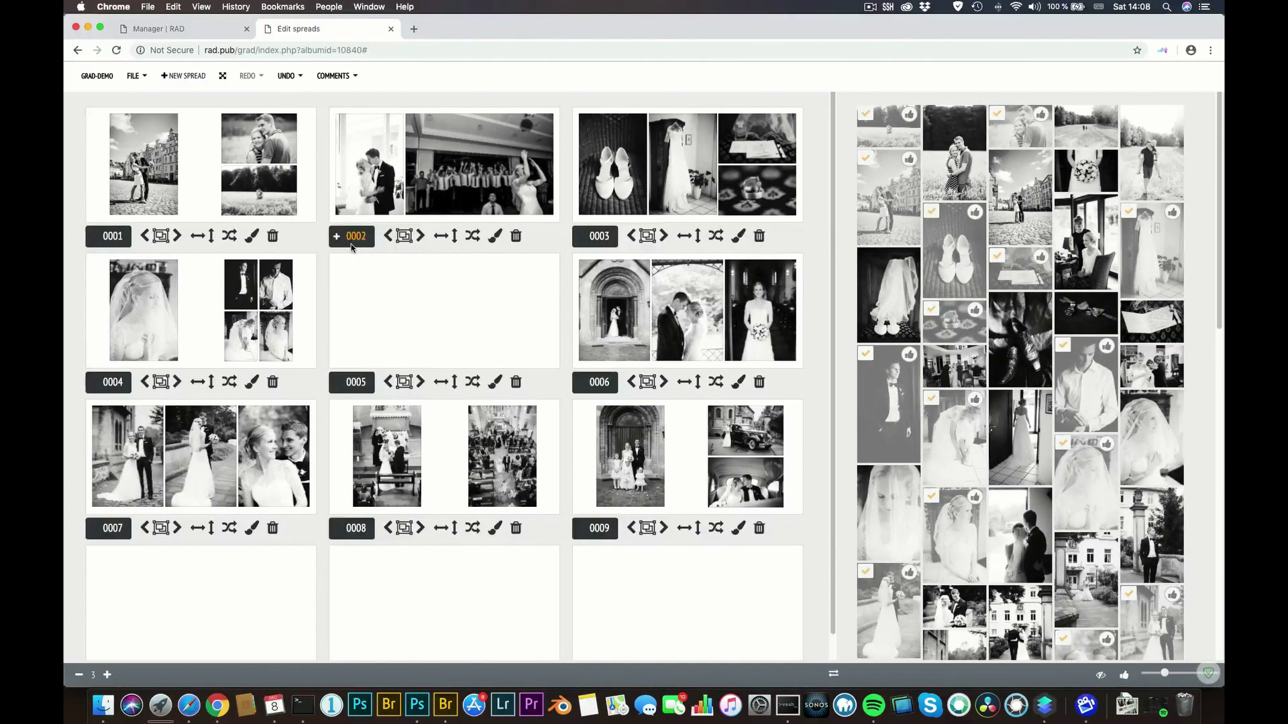
Delete the blank spread 0005 from the middle of the album
{"action": "left_click", "coordinate": [604, 384]}
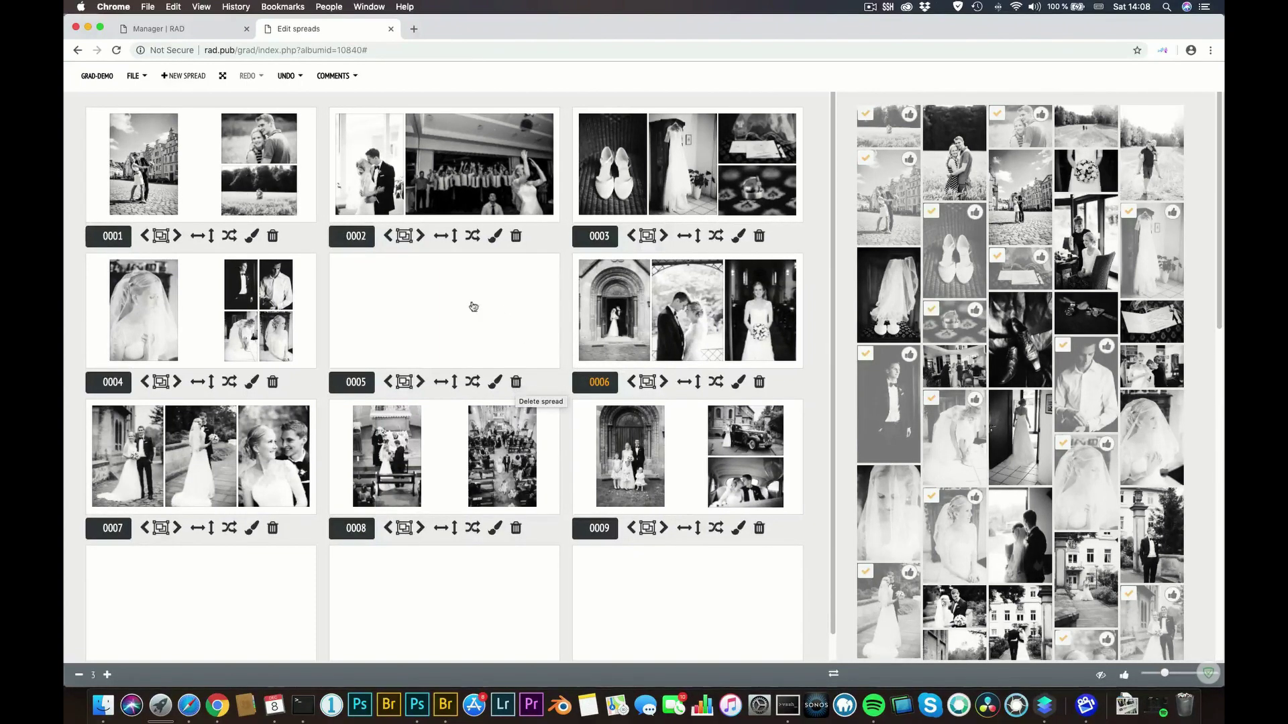
{"action": "left_click", "coordinate": [516, 383]}
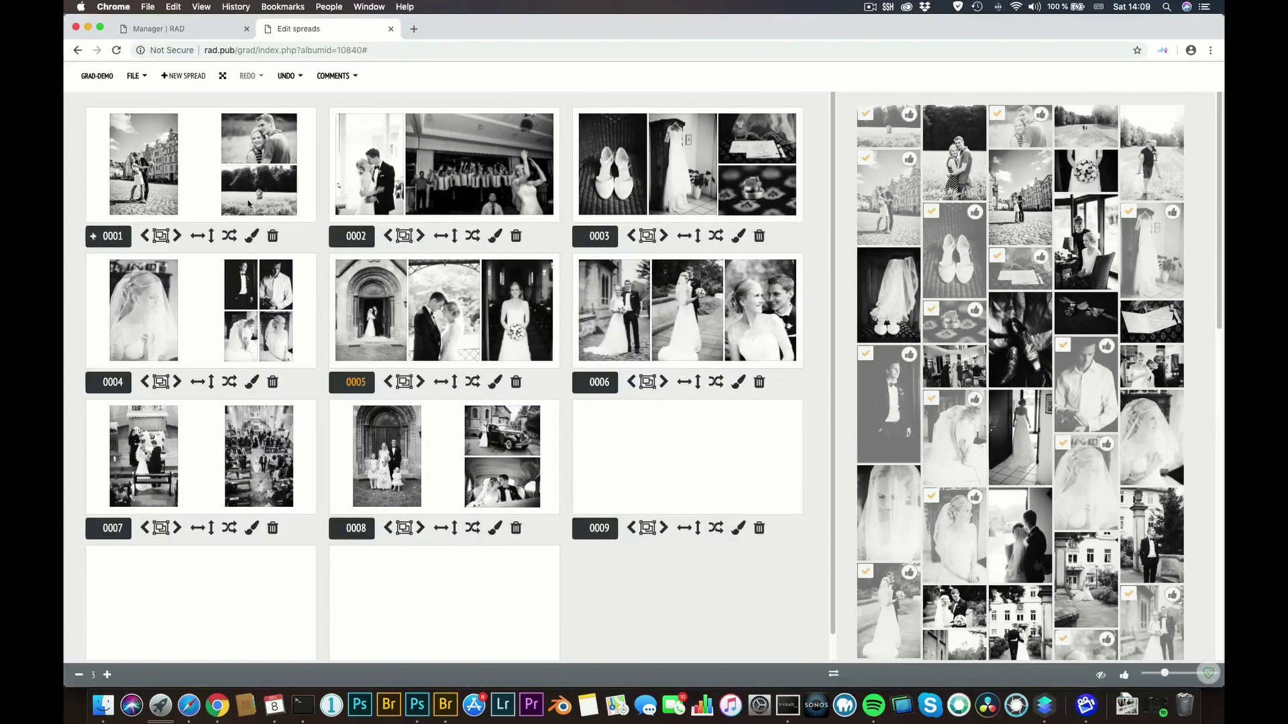
Examine the editor preferences, including the option to ask before deleting a spread, and close them without changes
{"action": "left_click", "coordinate": [134, 78]}
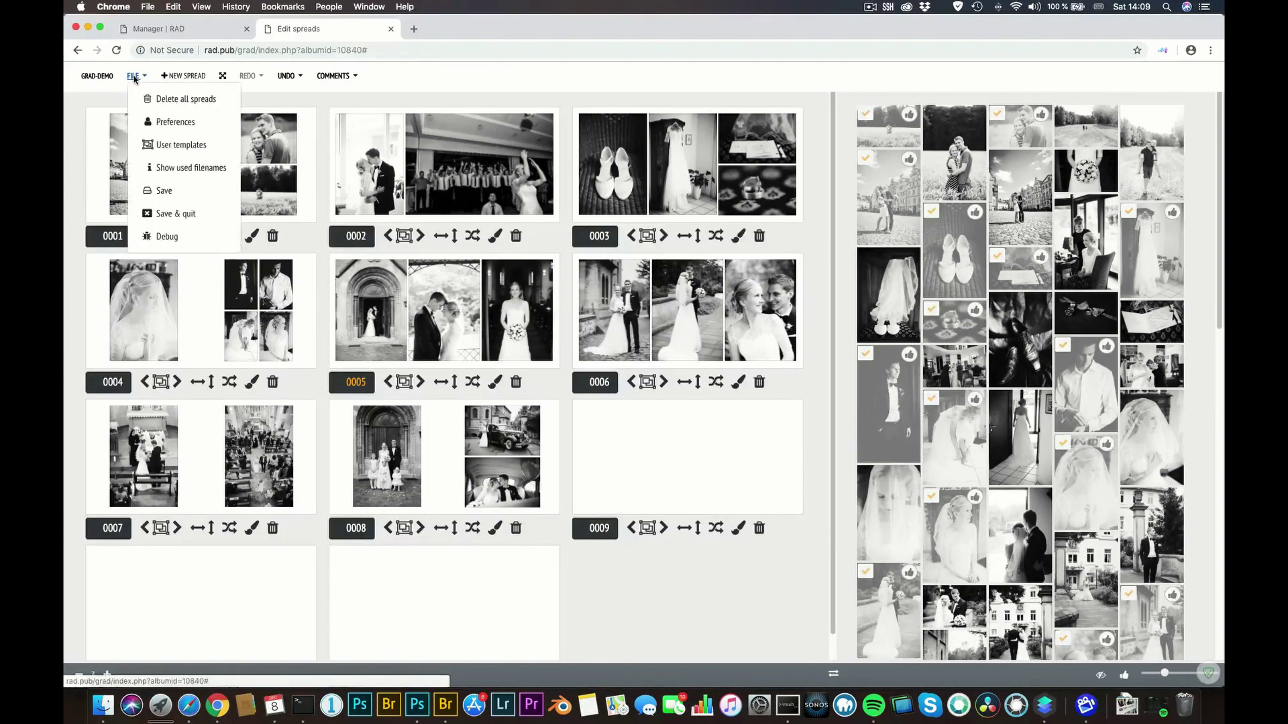
{"action": "left_click", "coordinate": [173, 122]}
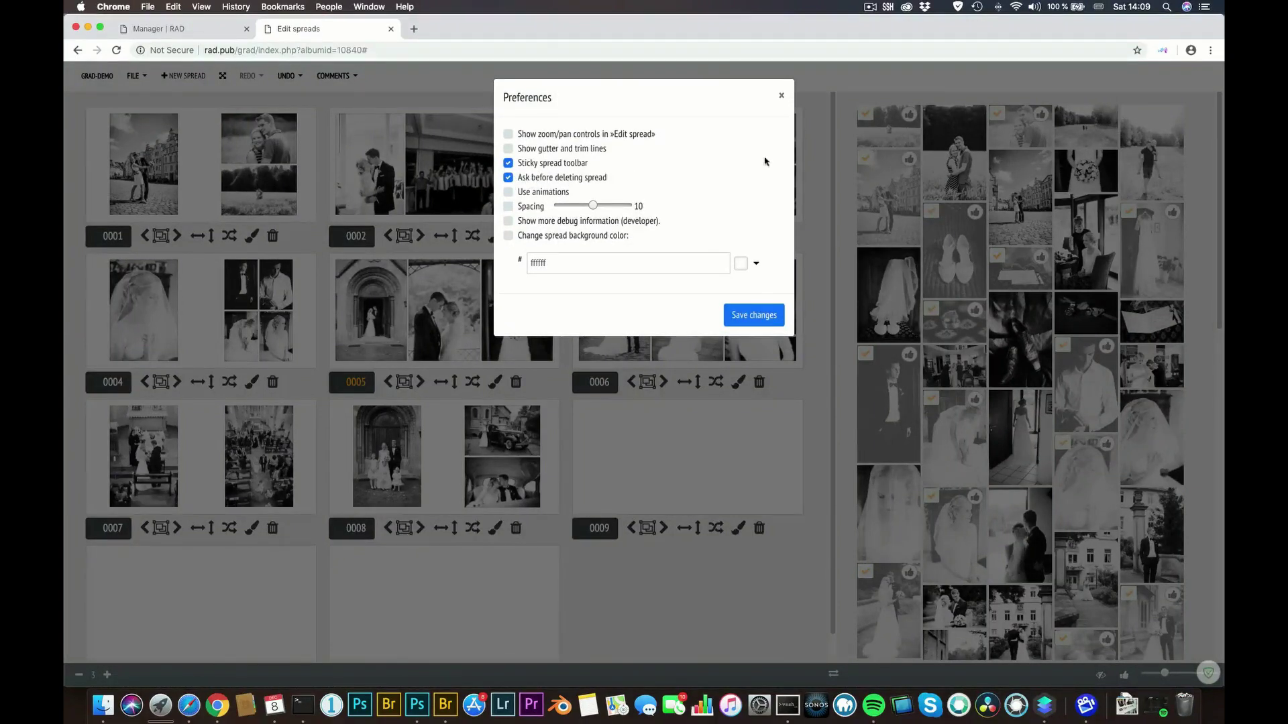
{"action": "left_click", "coordinate": [781, 98]}
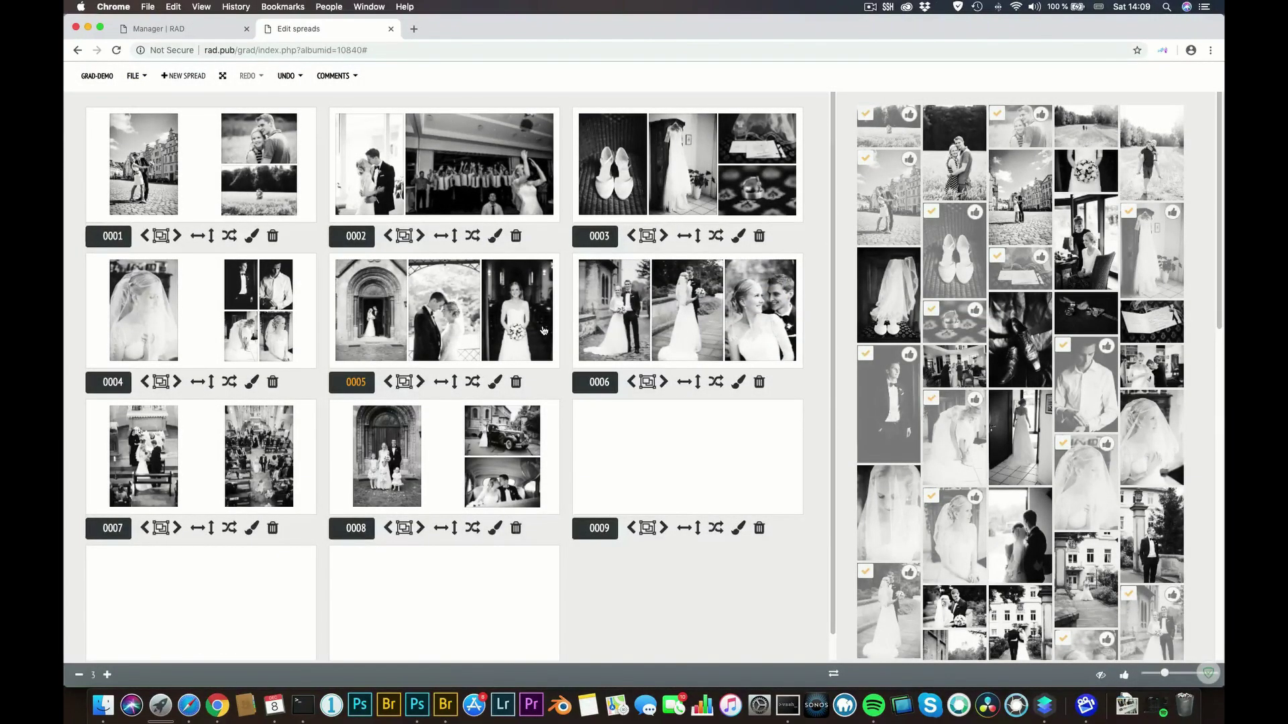
Turn on the display of gutter and trim lines in the editor preferences and save the changes
{"action": "left_click", "coordinate": [132, 76]}
{"action": "left_click", "coordinate": [168, 121]}
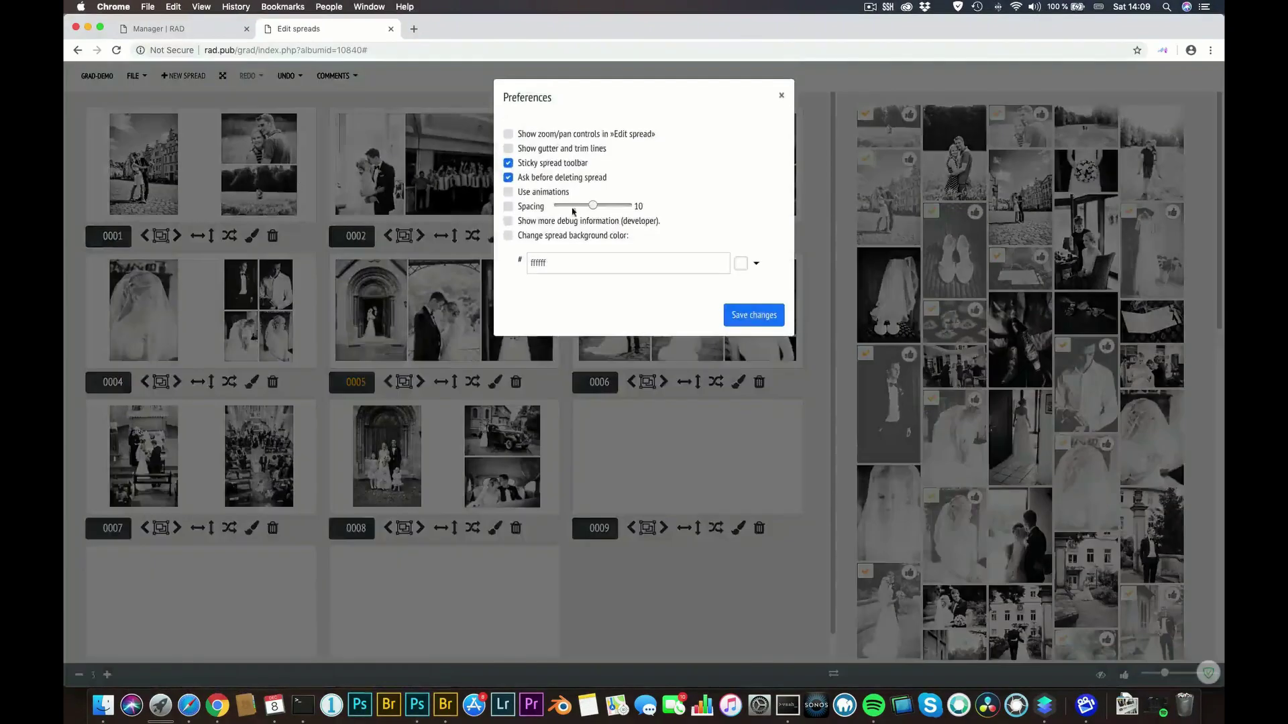
{"action": "left_click", "coordinate": [508, 148]}
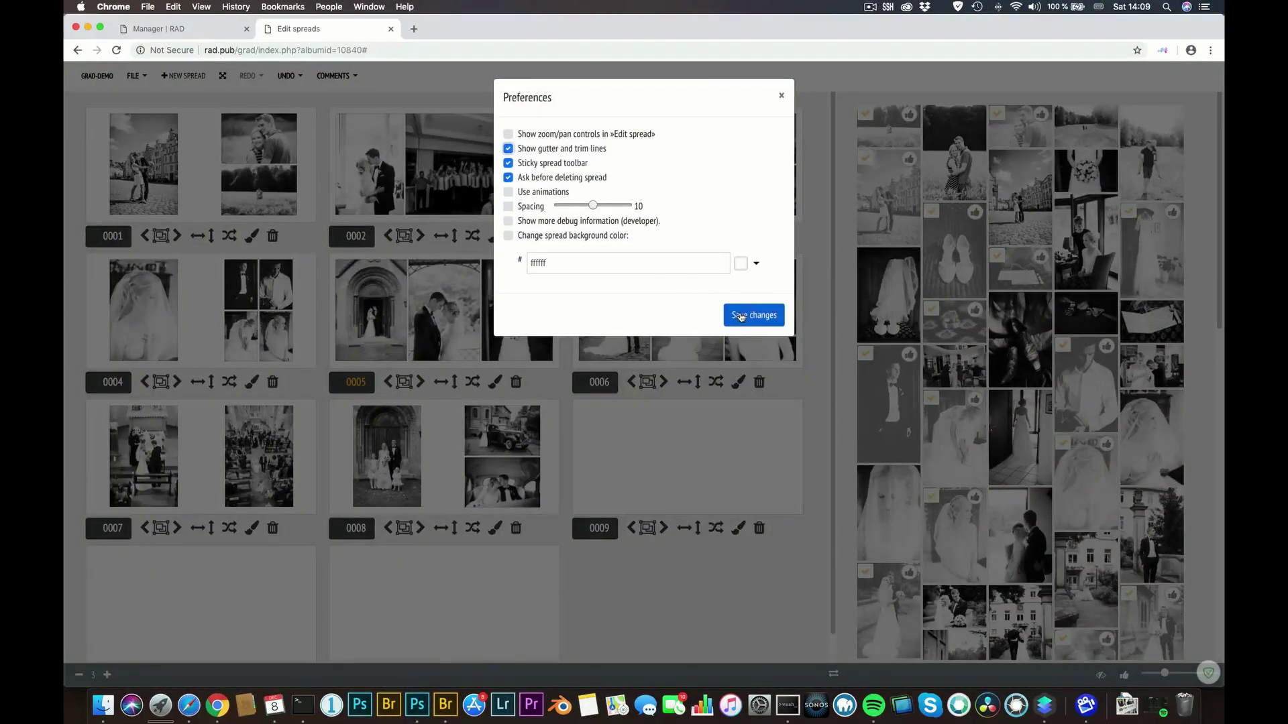
{"action": "left_click", "coordinate": [741, 317]}
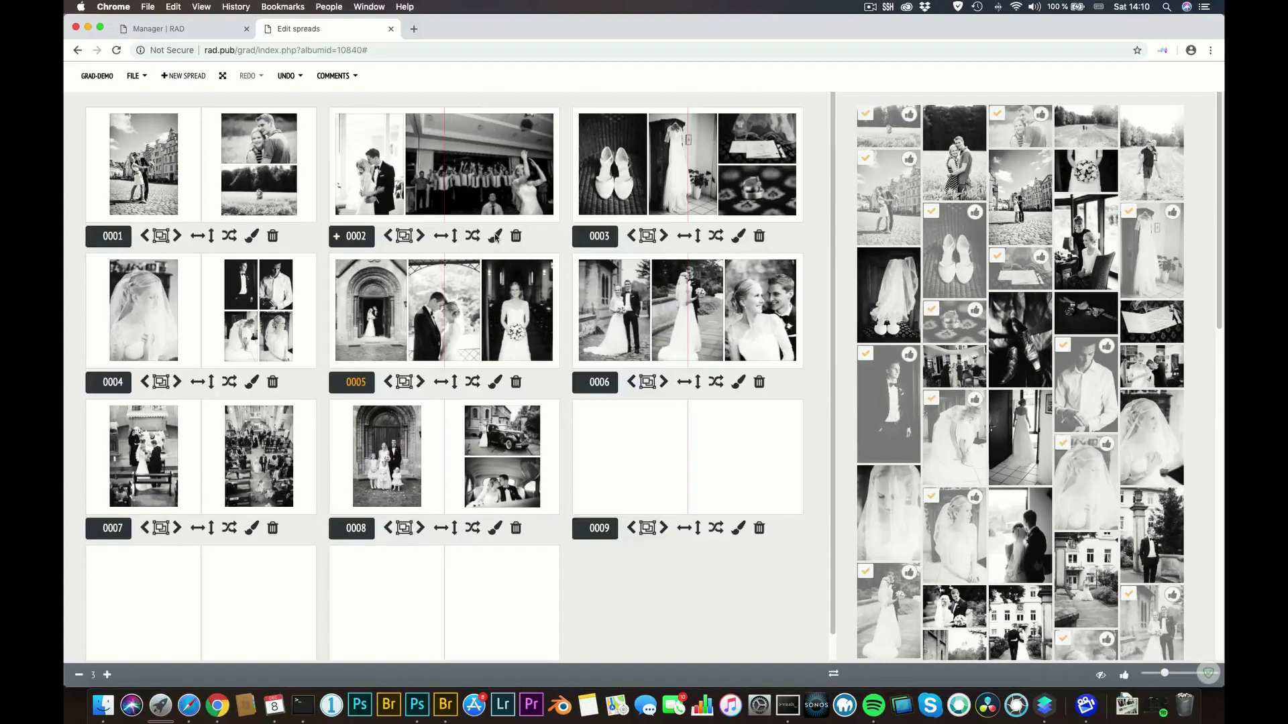
Try a muted green background on spread 0005 and return its background to white
{"action": "left_click", "coordinate": [494, 383]}
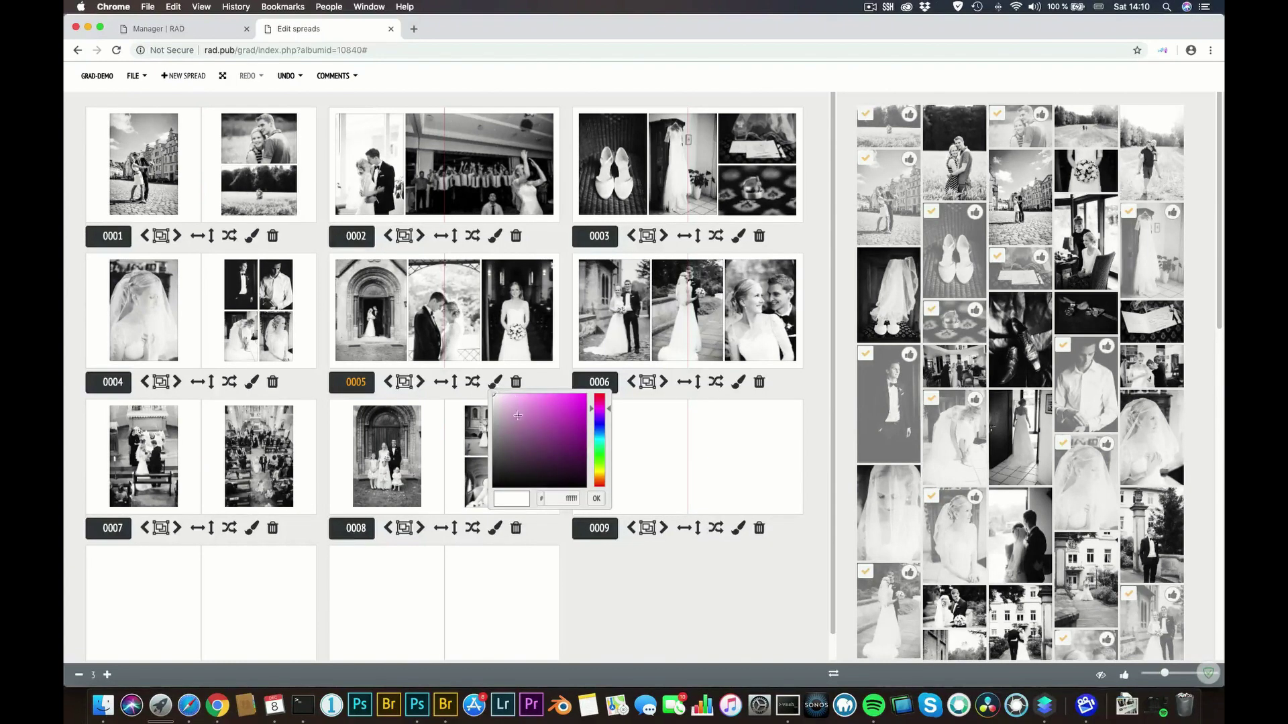
{"action": "left_click", "coordinate": [599, 453]}
{"action": "left_click", "coordinate": [509, 423]}
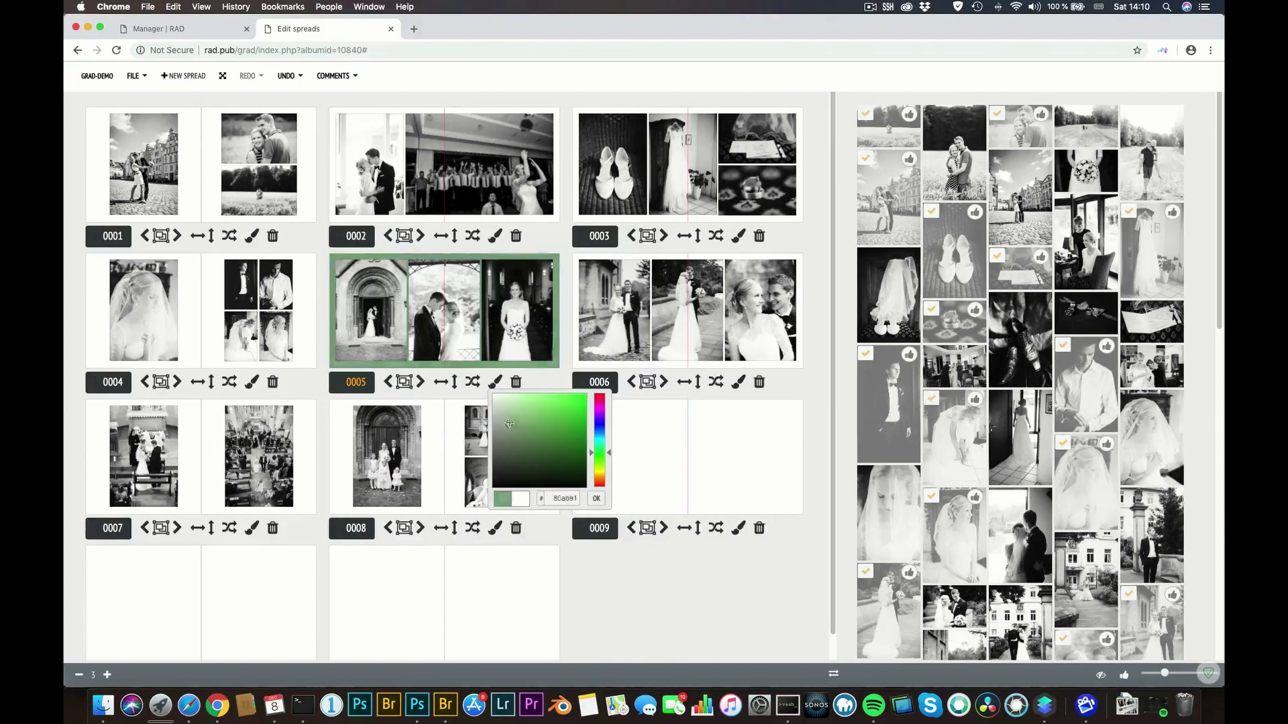
{"action": "mouse_move", "coordinate": [509, 423]}
{"action": "left_mouse_down"}
{"action": "mouse_move", "coordinate": [511, 404]}
{"action": "mouse_move", "coordinate": [492, 393]}
{"action": "left_mouse_up"}
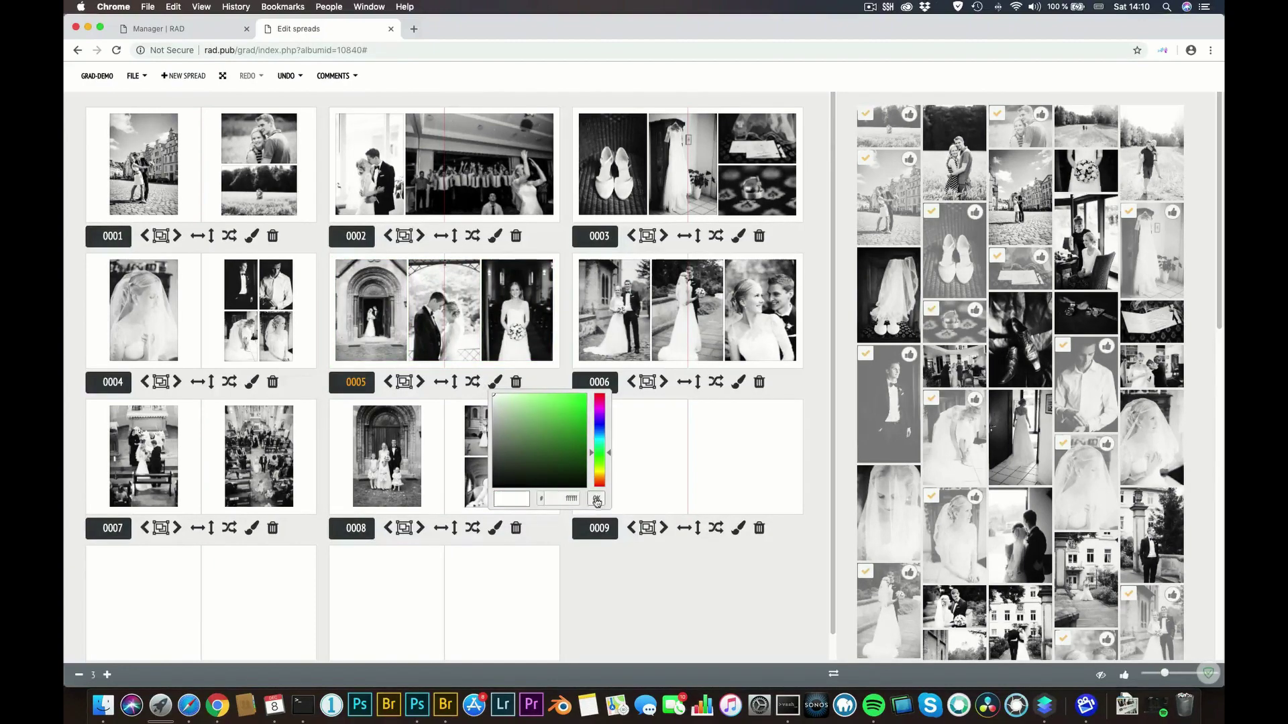
{"action": "left_click", "coordinate": [596, 500]}
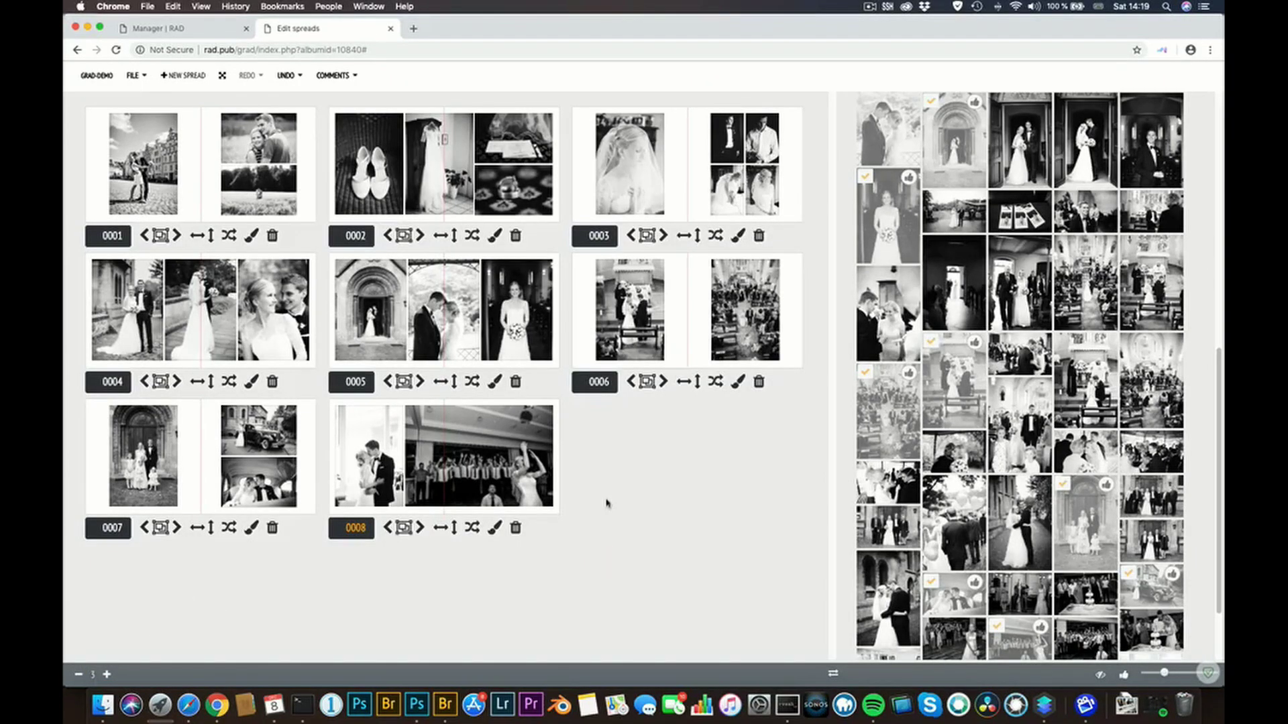
Delete all spreads from the album and confirm the deletion
{"action": "left_click", "coordinate": [134, 76]}
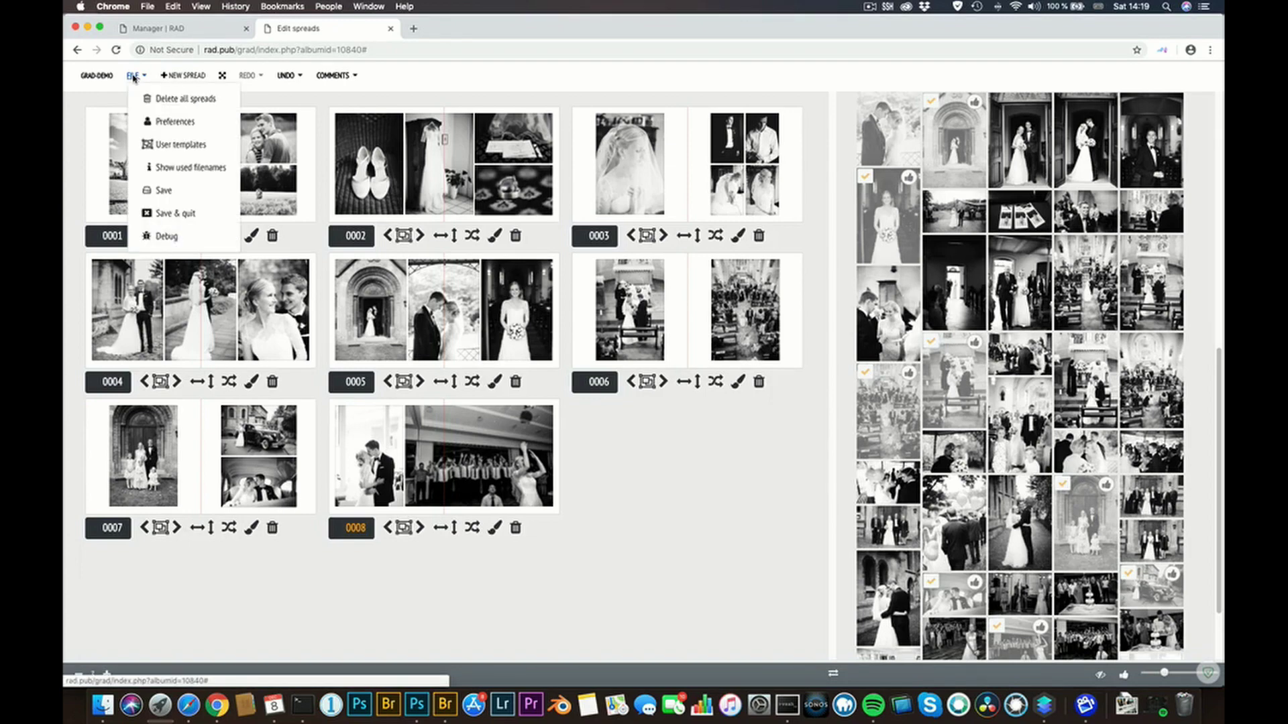
{"action": "left_click", "coordinate": [168, 100]}
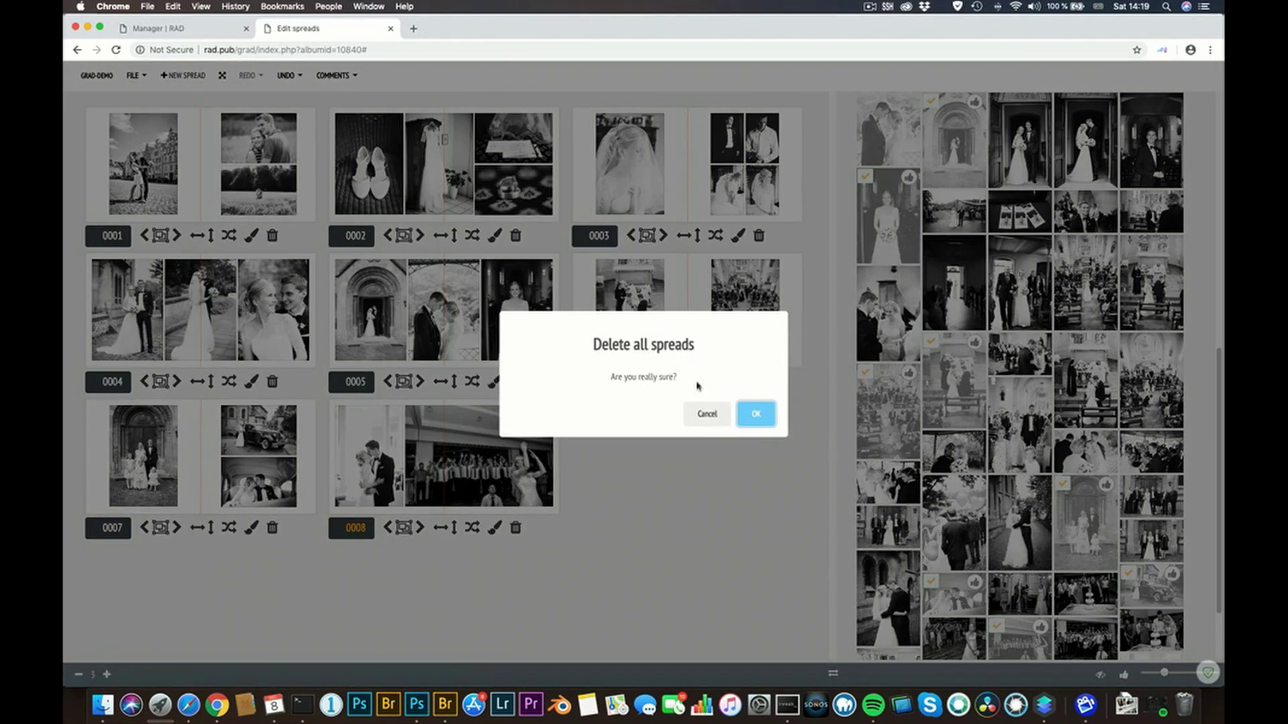
{"action": "left_click", "coordinate": [742, 412]}
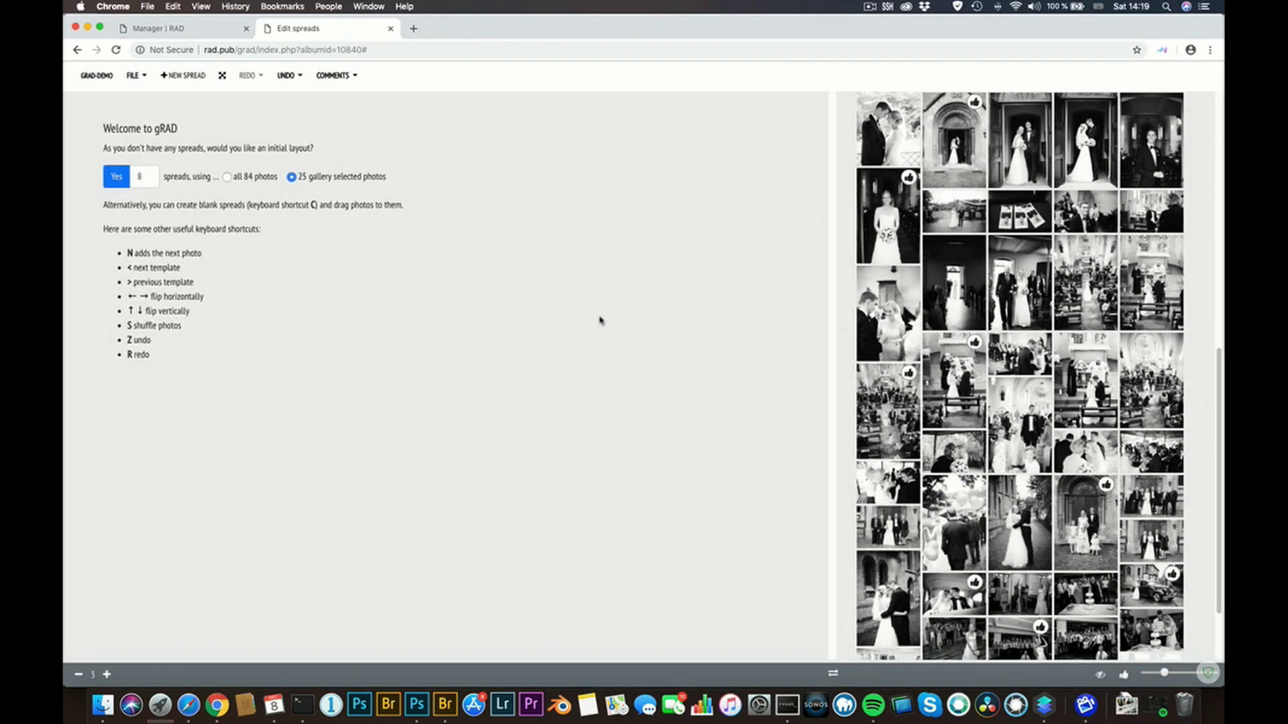
Add three blank spreads to the empty album
{"action": "key", "text": "c"}
{"action": "key", "text": "c"}
{"action": "key", "text": "c"}
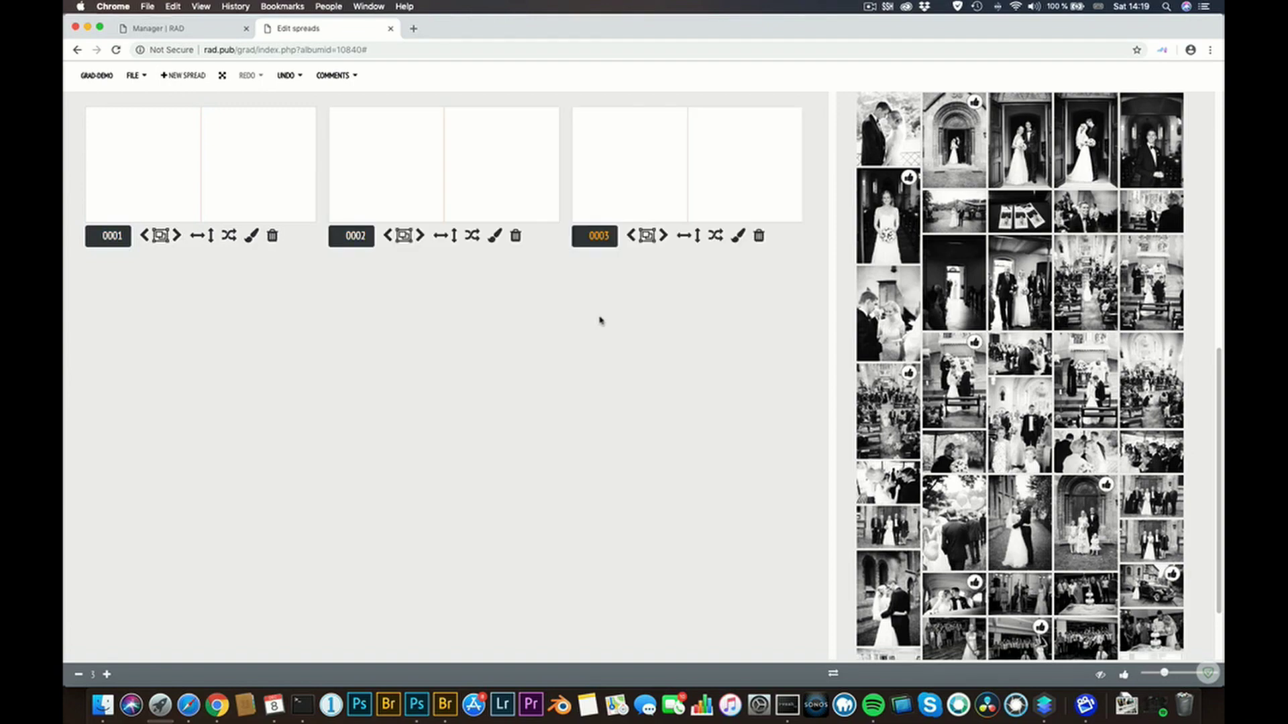
Place the vertical couple-in-field portrait on spread 0001, and the wide field, couple close-up and field path photos on spread 0002
{"action": "scroll", "coordinate": [1003, 359], "scroll_direction": "up", "scroll_amount": 15}
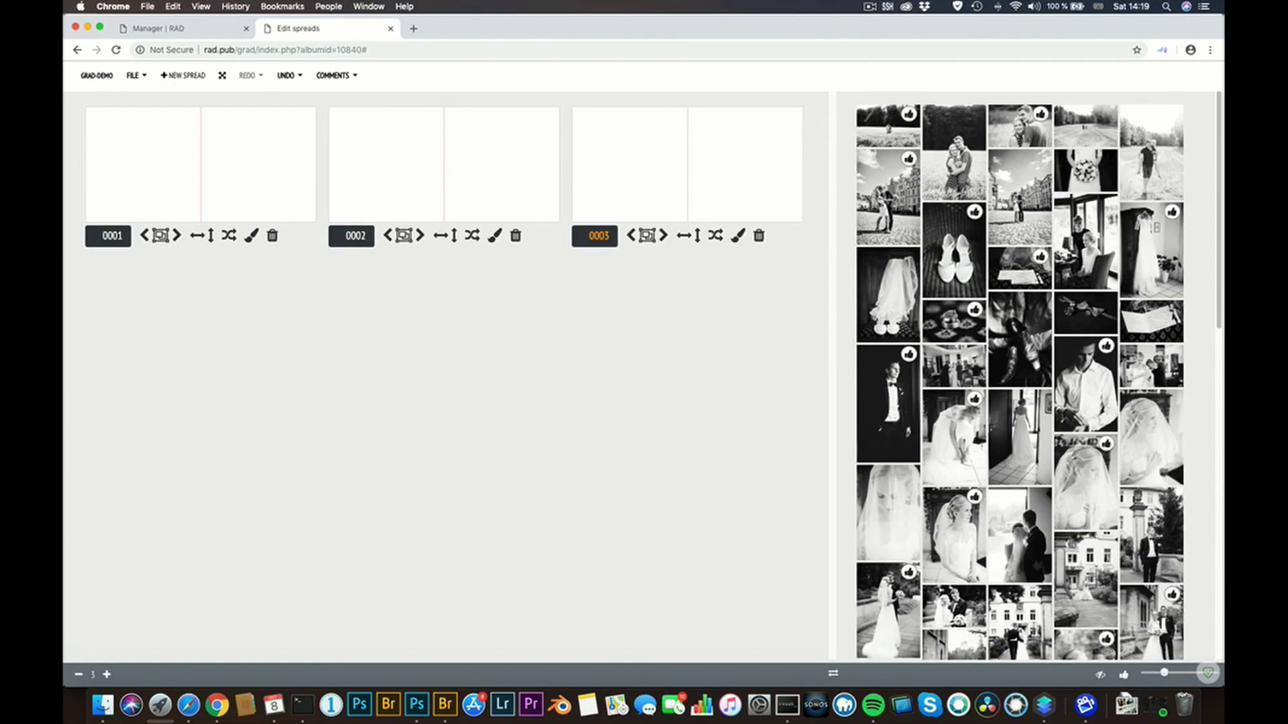
{"action": "left_click_drag", "start_coordinate": [955, 165], "coordinate": [347, 173]}
{"action": "left_click_drag", "start_coordinate": [887, 131], "coordinate": [450, 169]}
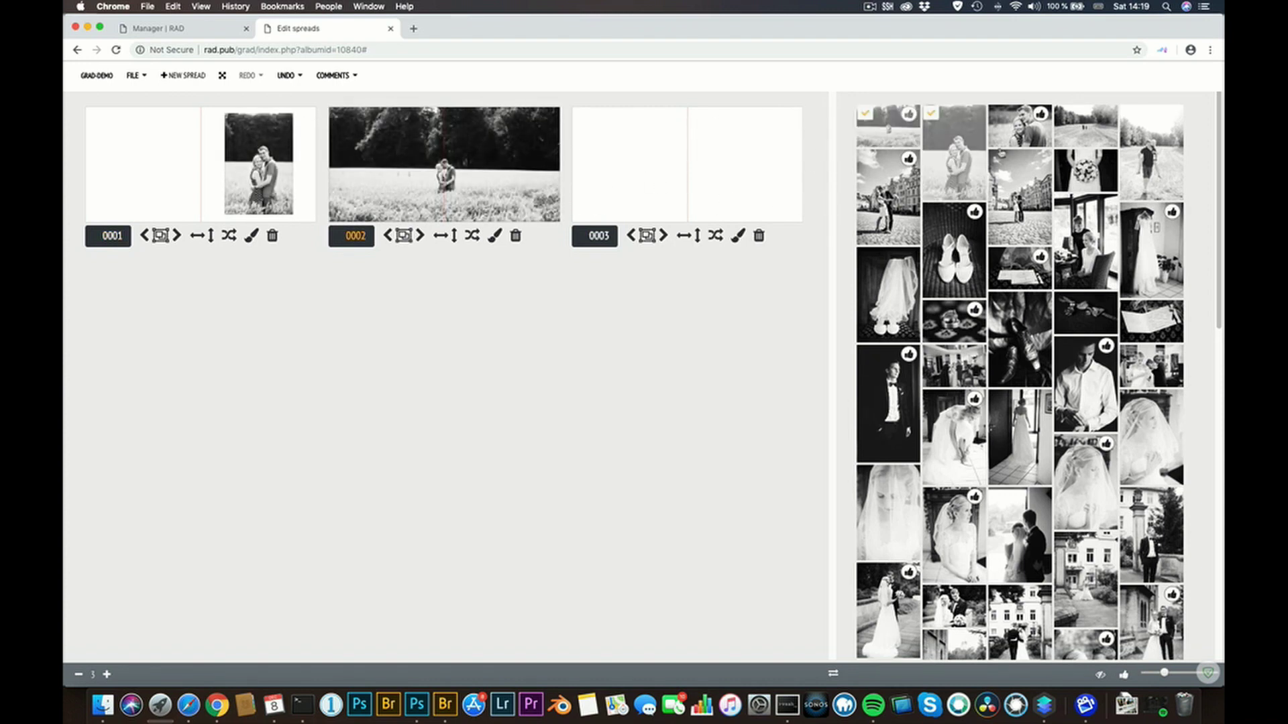
{"action": "left_click_drag", "start_coordinate": [1020, 127], "coordinate": [454, 169]}
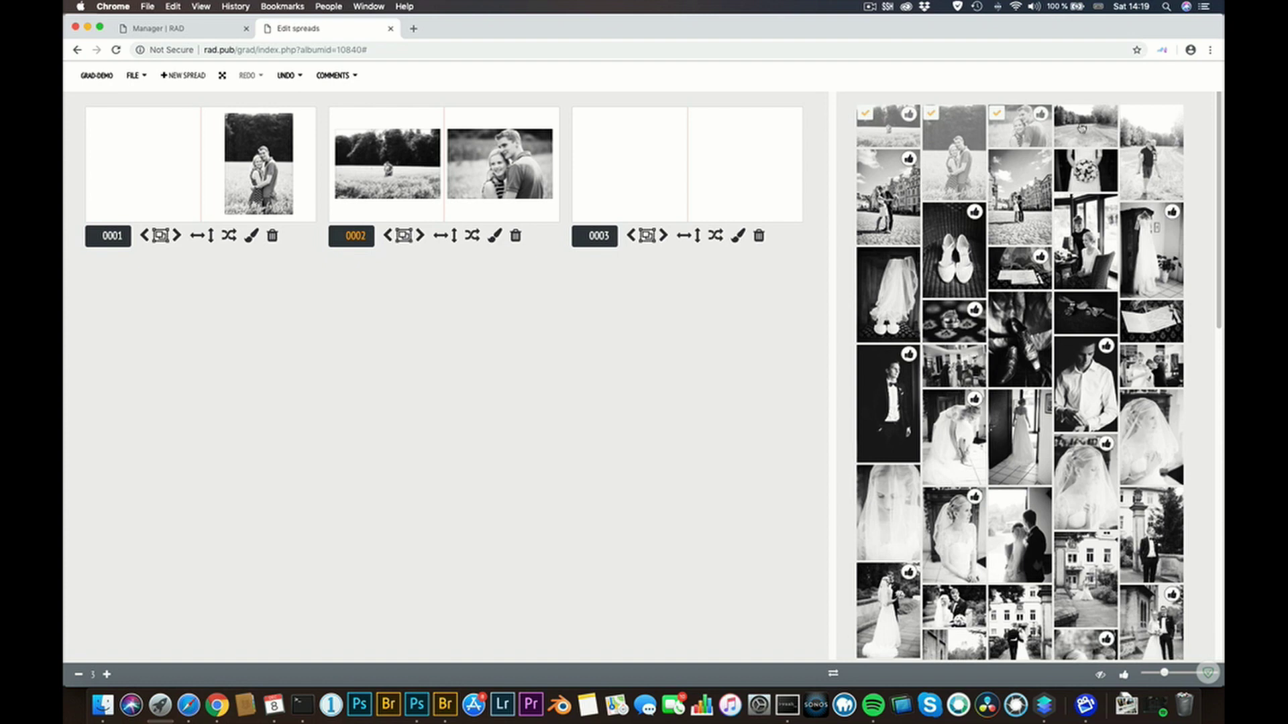
{"action": "left_click", "coordinate": [1081, 127]}
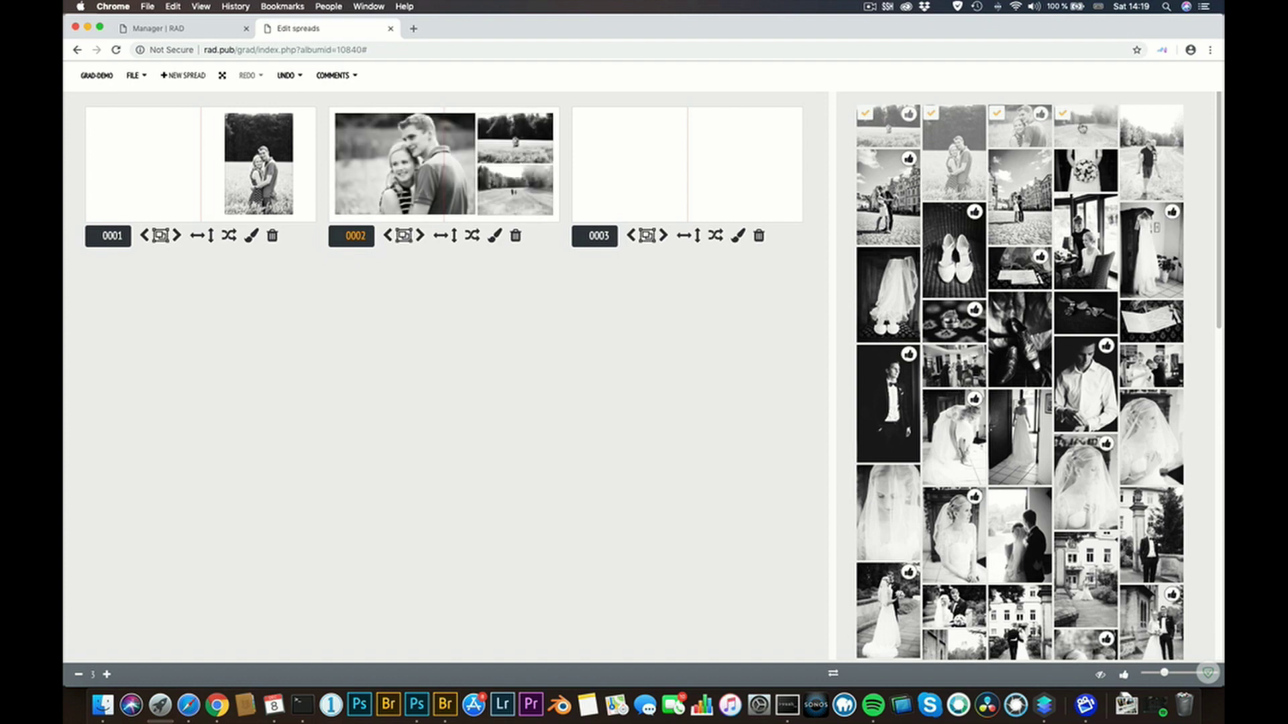
Fill spread 0003 with the two vertical cobblestone-square couple photos, and add a fourth spread with the next photo
{"action": "mouse_move", "coordinate": [602, 241]}
{"action": "left_click", "coordinate": [602, 240]}
{"action": "left_click", "coordinate": [888, 197]}
{"action": "left_click", "coordinate": [1019, 197]}
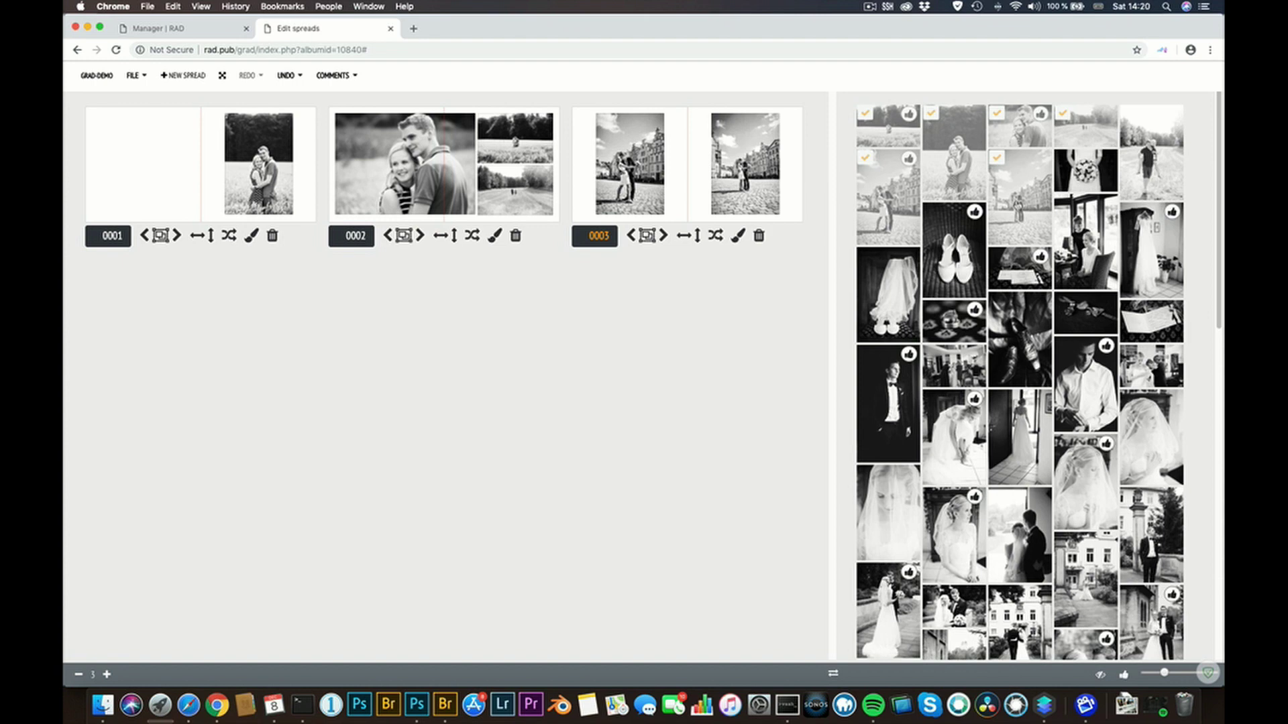
{"action": "left_click", "coordinate": [613, 385]}
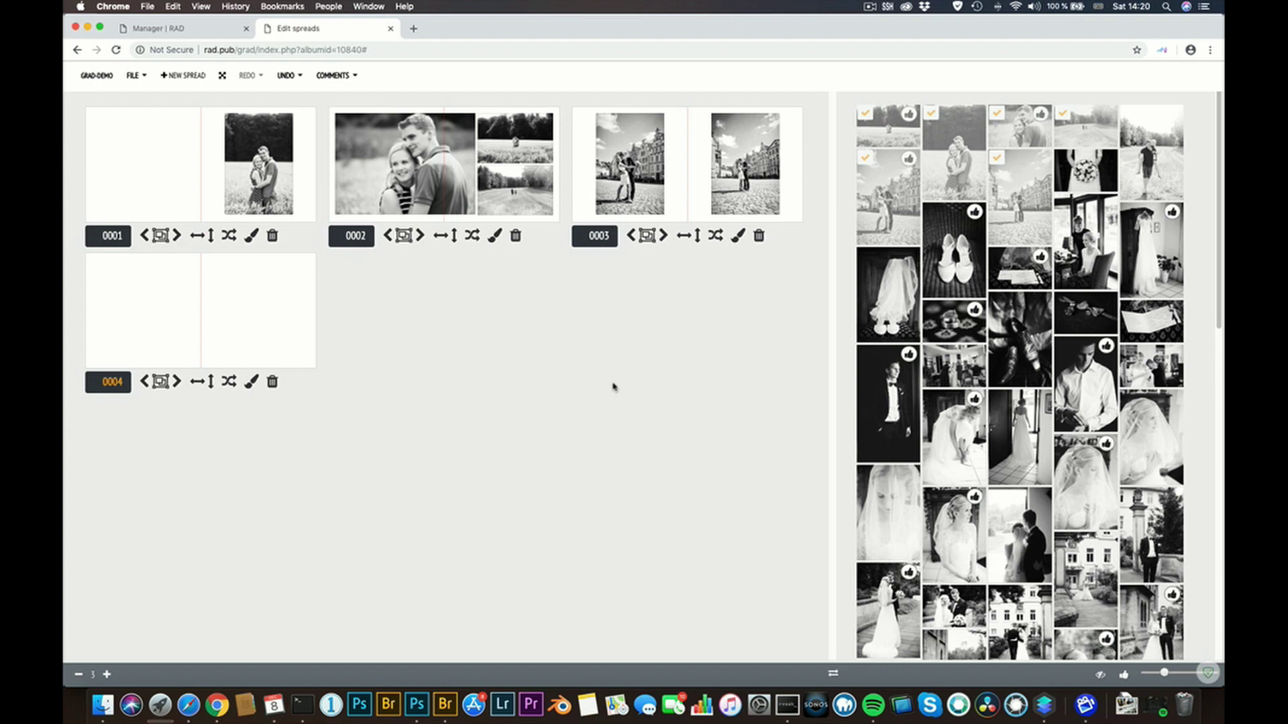
{"action": "key", "text": "n"}
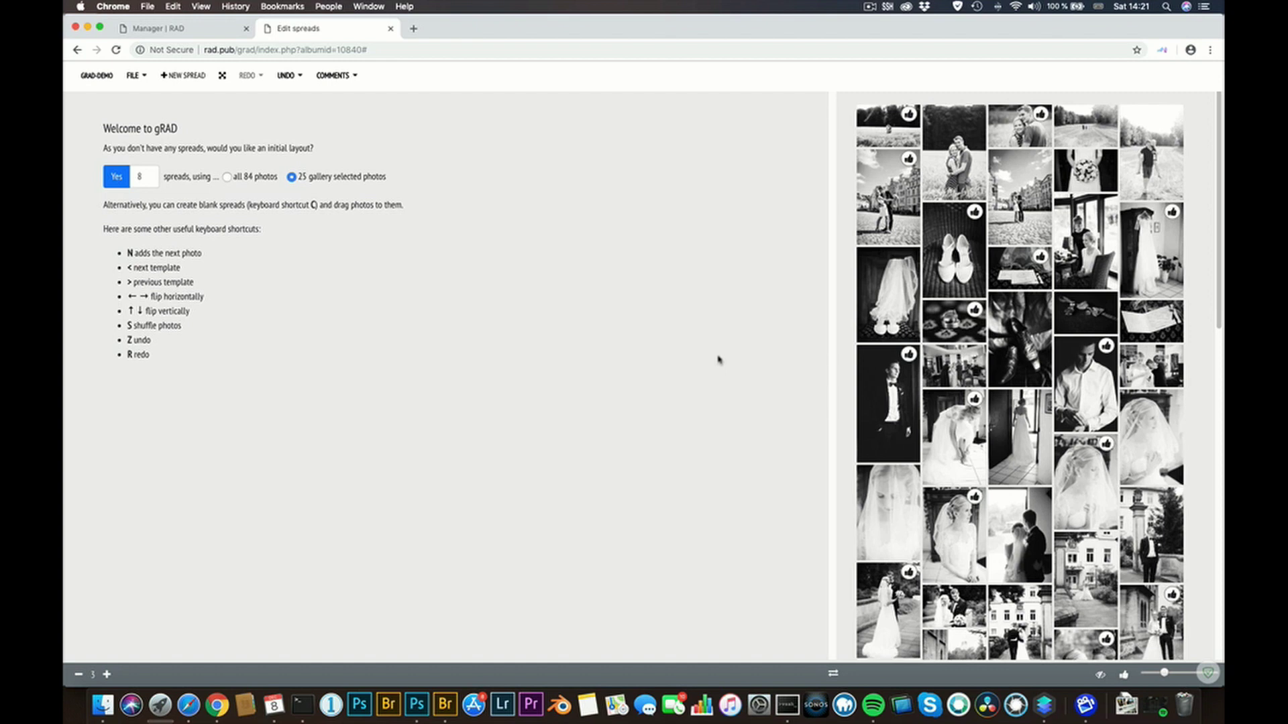
Create four spreads and fill them in gallery order from the bouquet photo, with three, three, four and two photos
{"action": "key", "text": "c"}
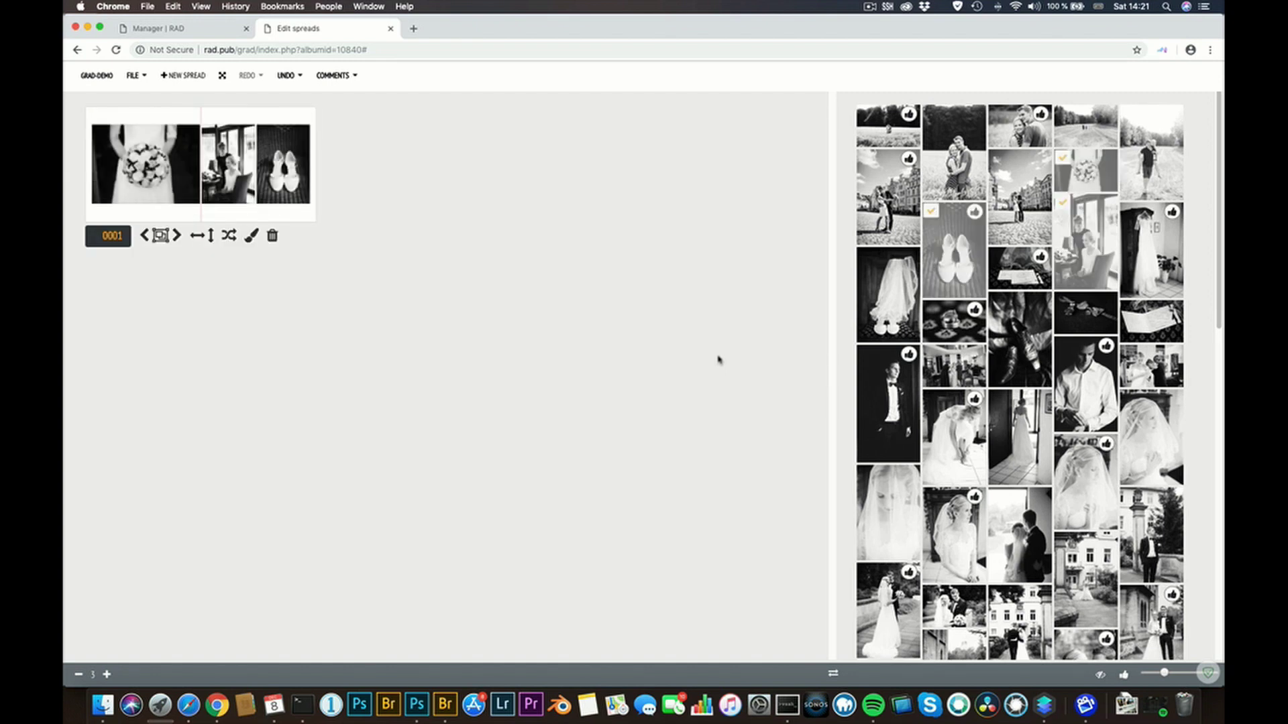
{"action": "key", "text": "c"}
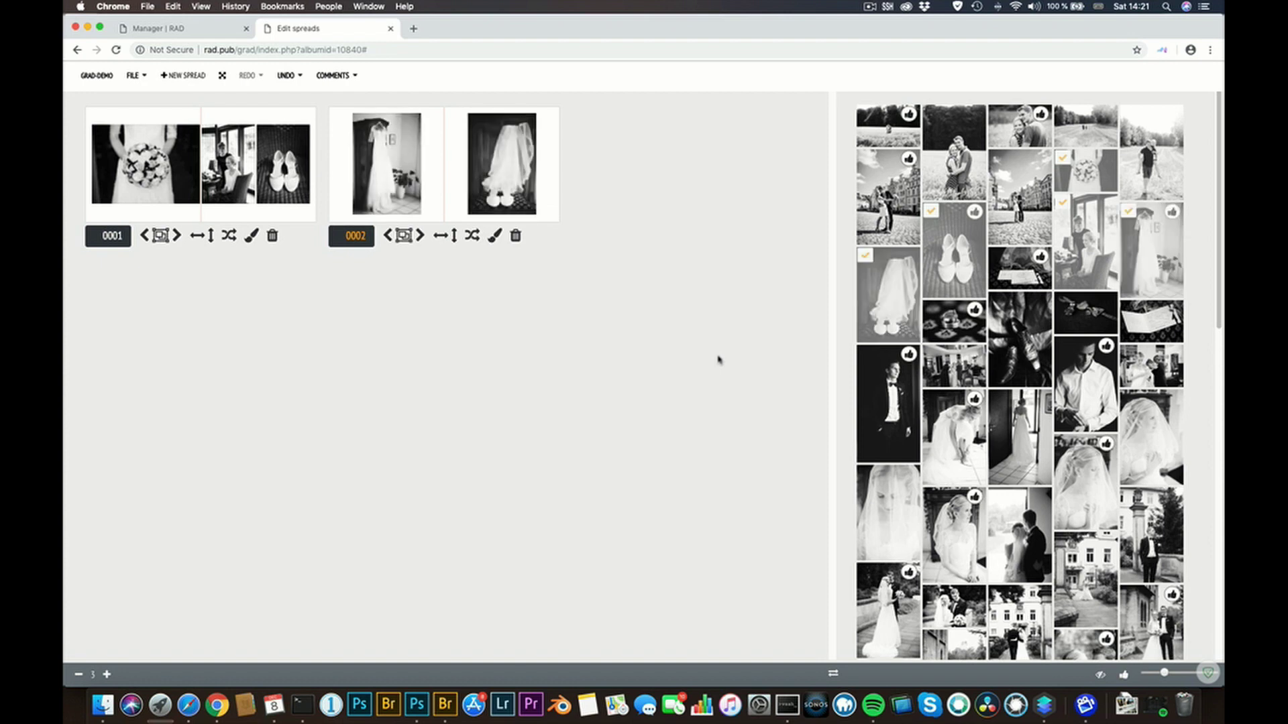
{"action": "key", "text": "c"}
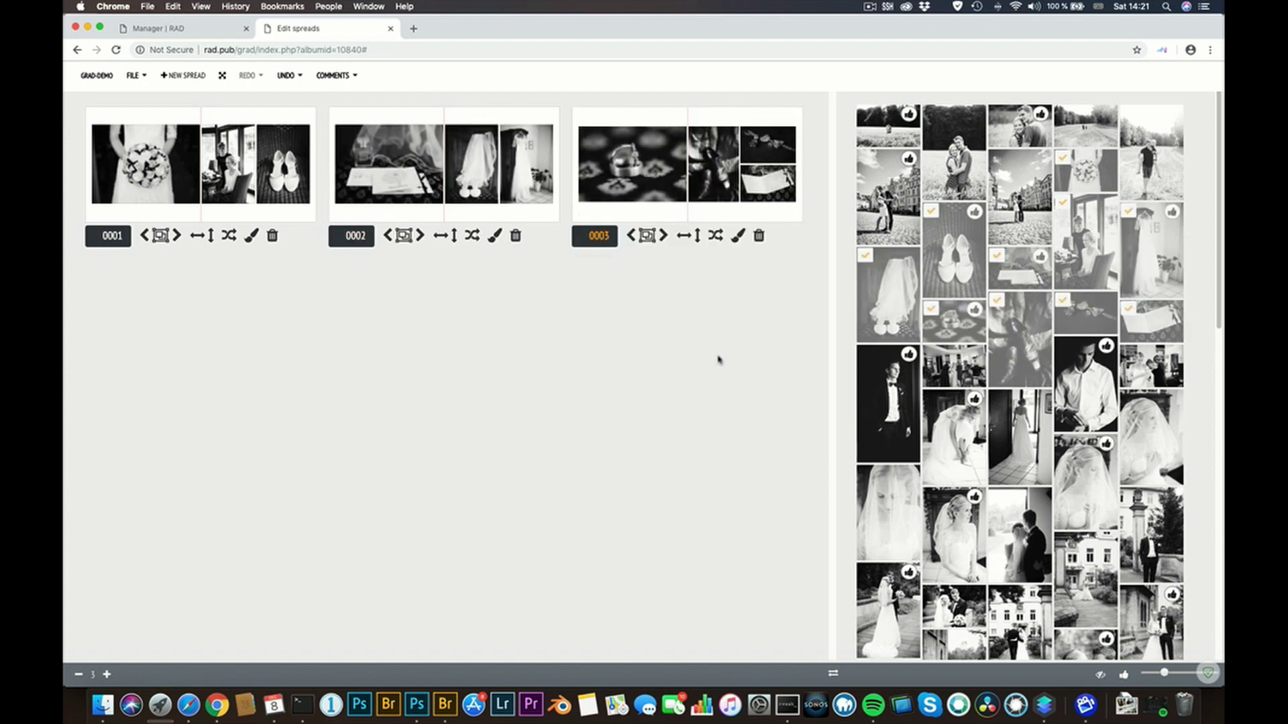
{"action": "key", "text": "c"}
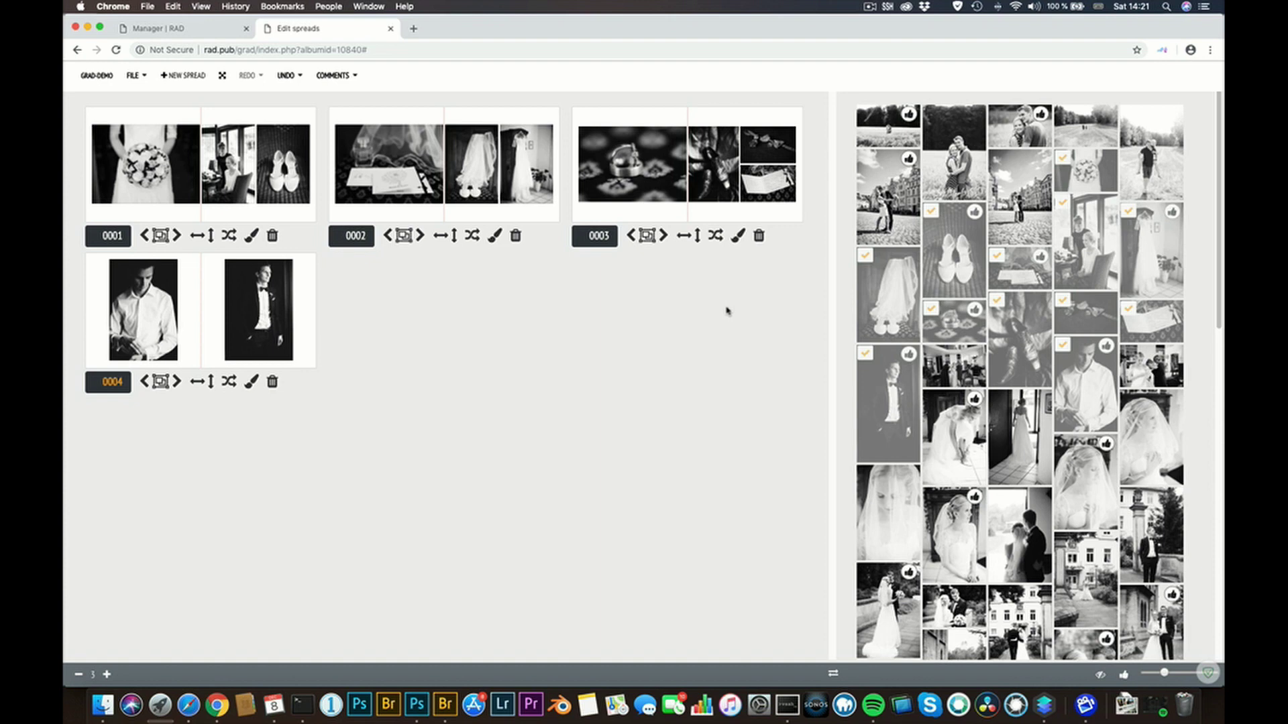
Move the ring photo and the dark vertical photo from spread 0003 to spread 0002, and swap the two photos left on 0003
{"action": "left_click_drag", "start_coordinate": [651, 184], "coordinate": [489, 187]}
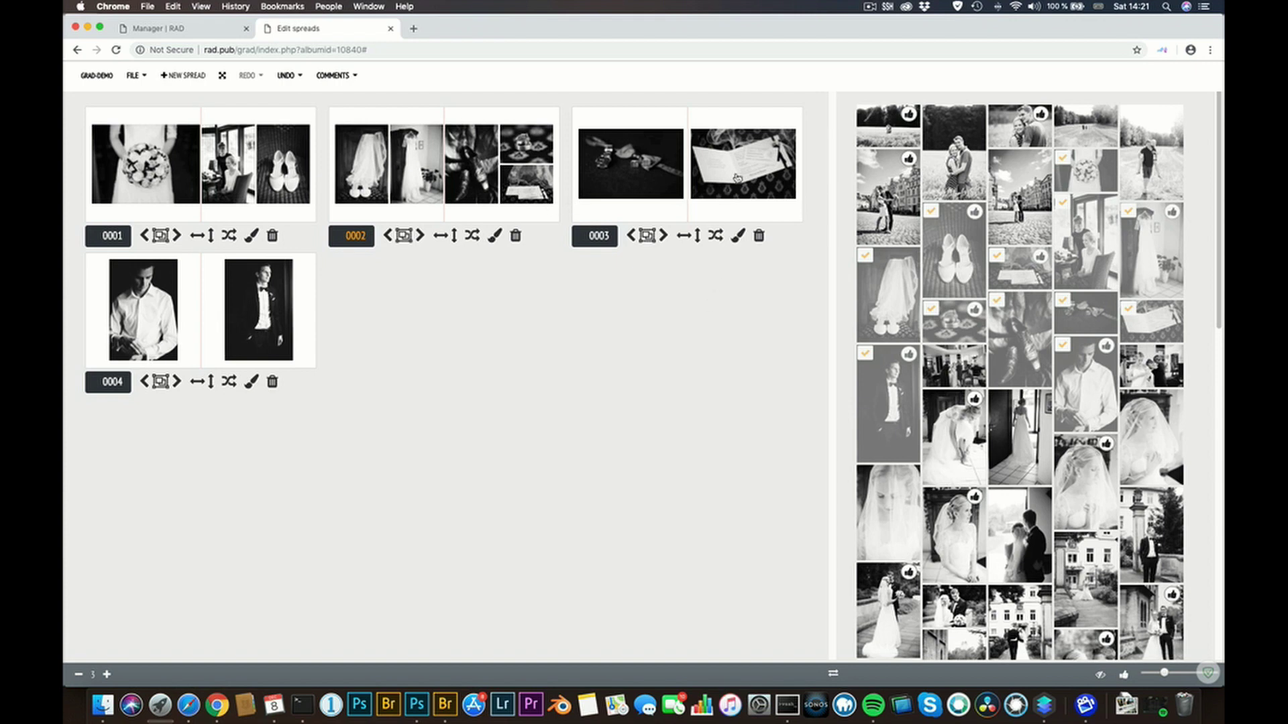
{"action": "left_click_drag", "start_coordinate": [738, 179], "coordinate": [634, 182]}
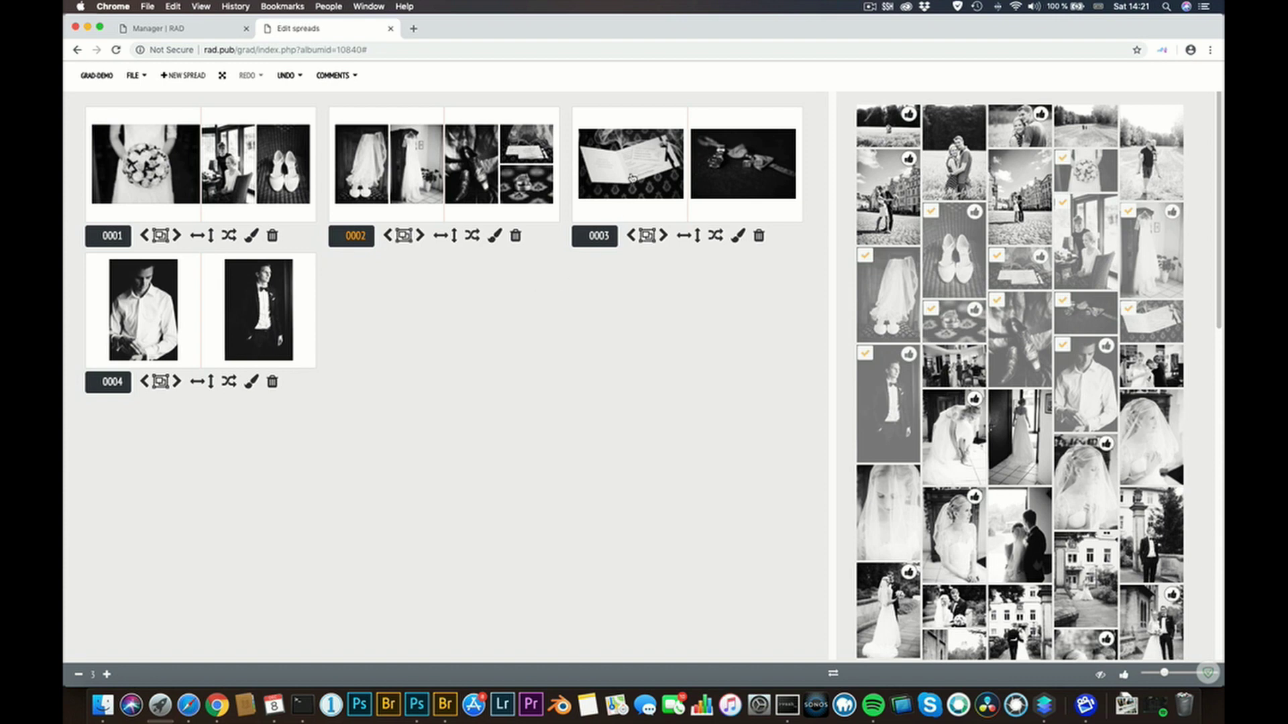
Remove the open card photo and the cufflinks photo from spread 0003
{"action": "left_click_drag", "start_coordinate": [629, 179], "coordinate": [635, 445]}
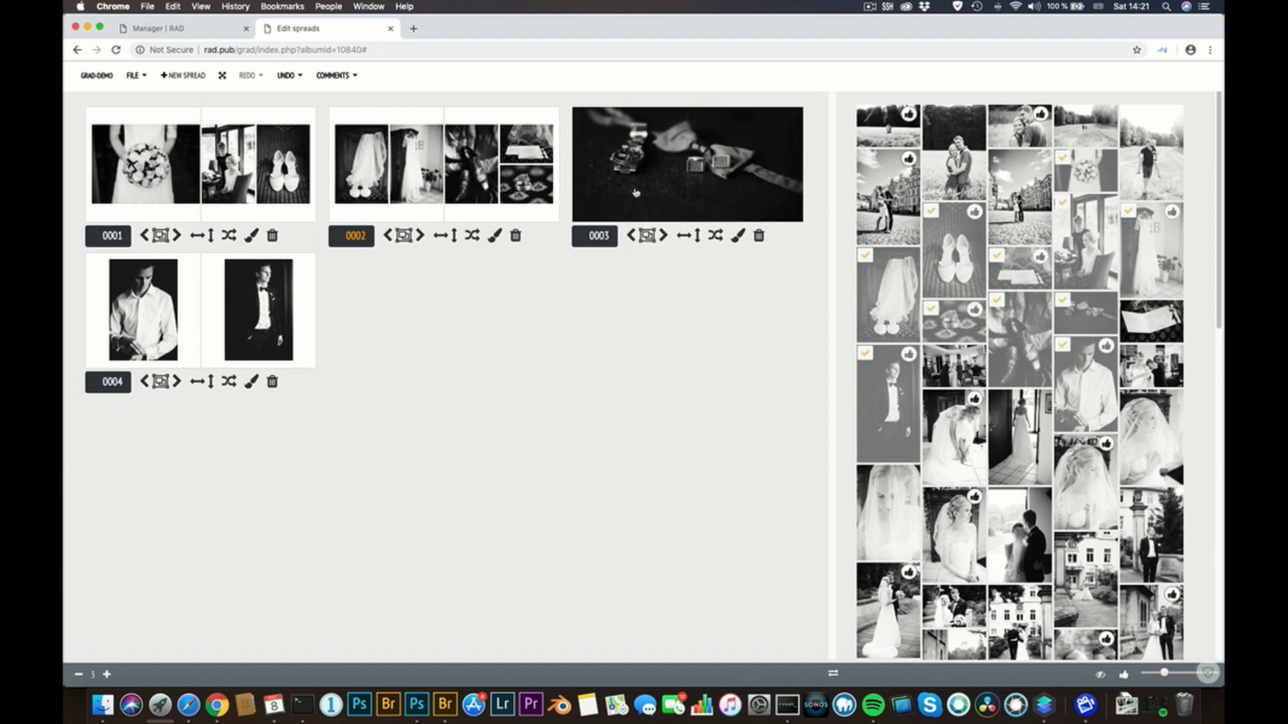
{"action": "left_click_drag", "start_coordinate": [633, 191], "coordinate": [972, 286]}
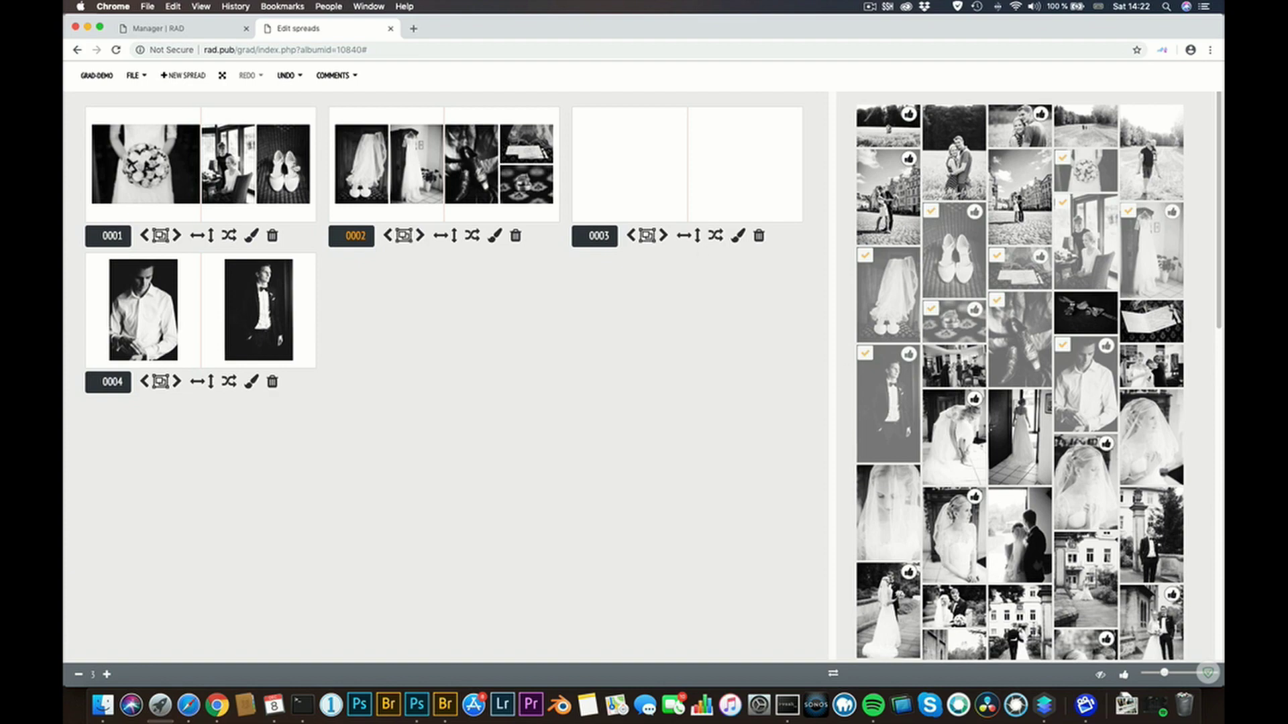
Apply the template with three small photos on one page and two stacked photos on the other to spread 0002
{"action": "scroll", "coordinate": [1026, 437], "scroll_direction": "down", "scroll_amount": 10}
{"action": "left_click", "coordinate": [405, 236]}
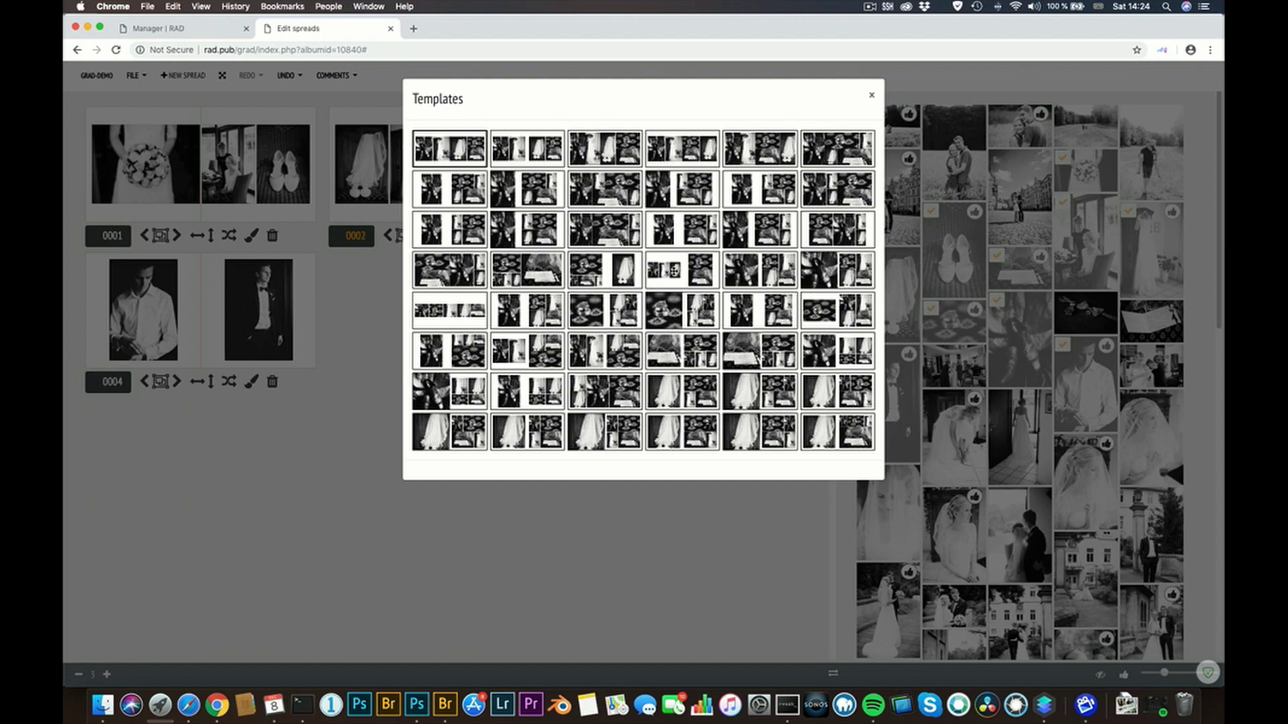
{"action": "left_click", "coordinate": [654, 270]}
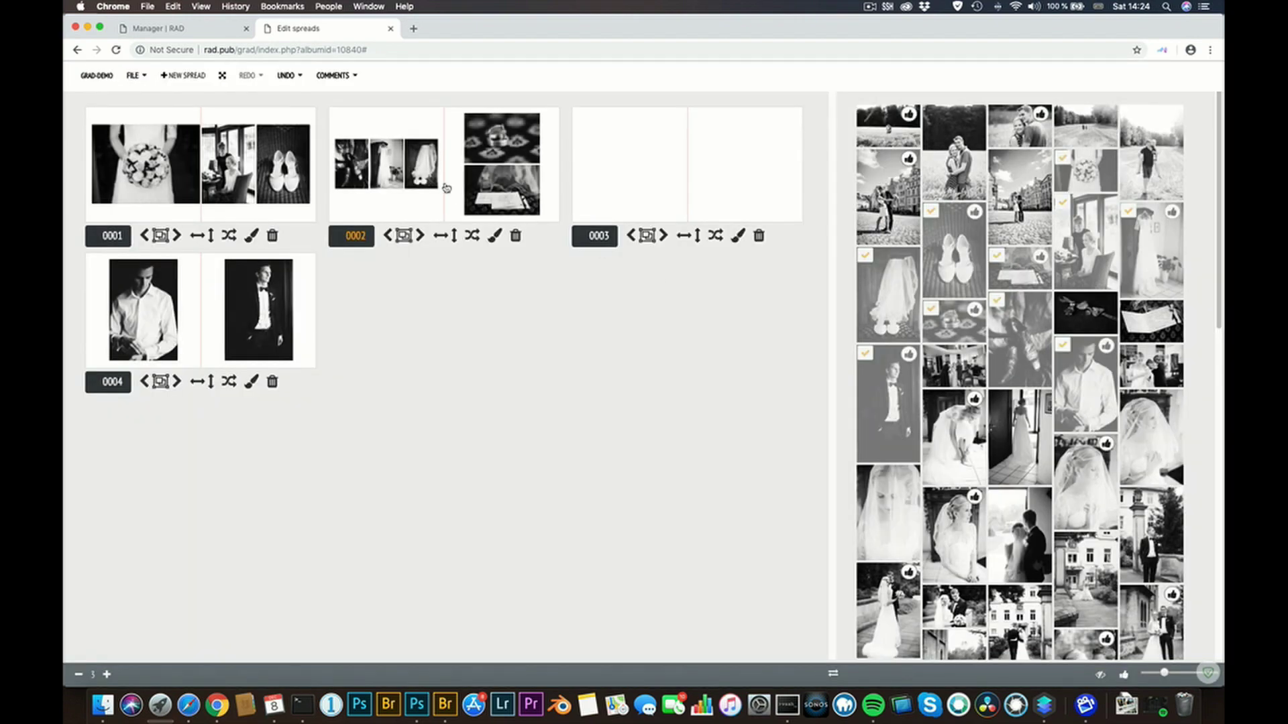
Cycle spread 0002 through neighbouring templates and settle on the large card photo beside the ring photo above three small ones
{"action": "left_click", "coordinate": [388, 237]}
{"action": "left_click", "coordinate": [388, 236]}
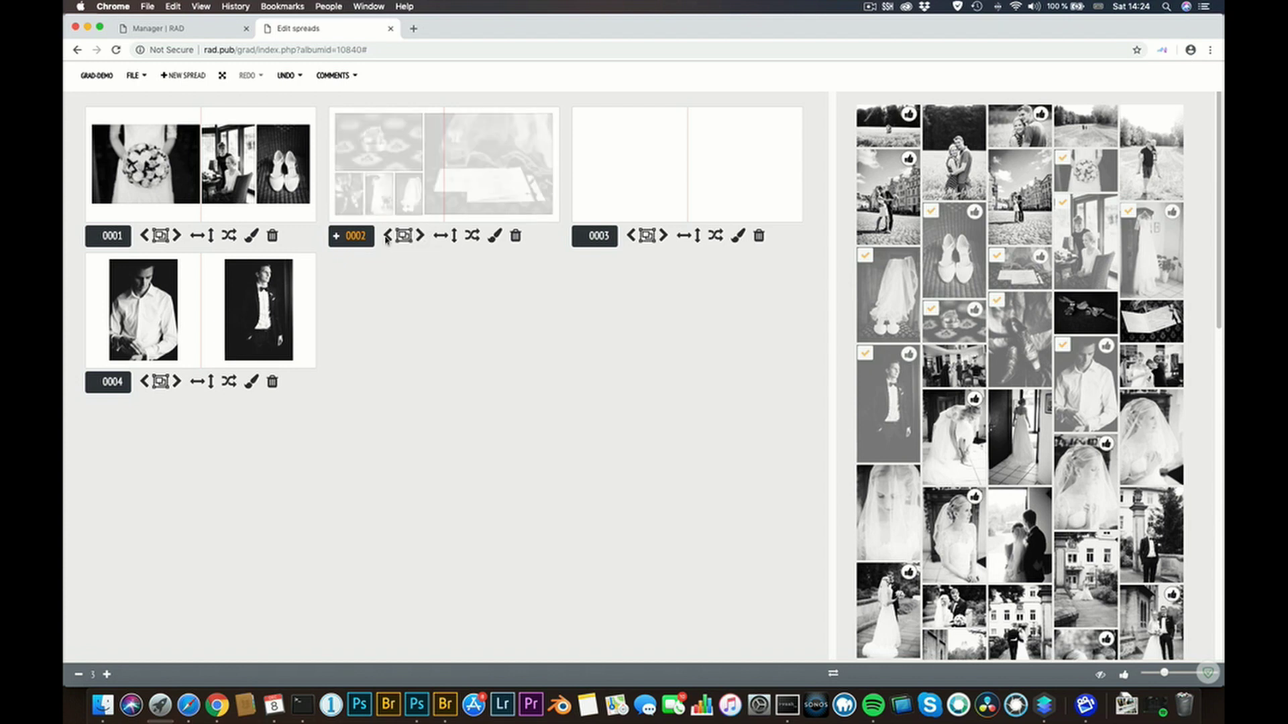
{"action": "left_click", "coordinate": [388, 236]}
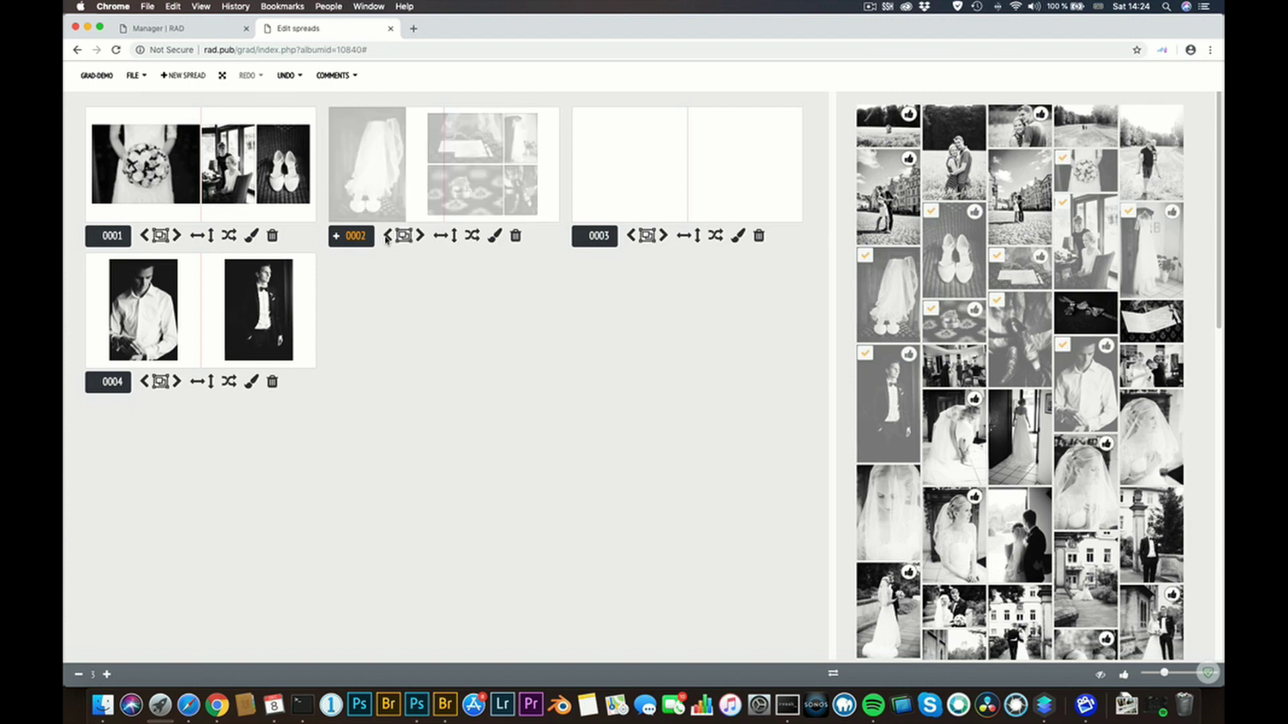
{"action": "left_click", "coordinate": [388, 237]}
{"action": "left_click", "coordinate": [387, 237]}
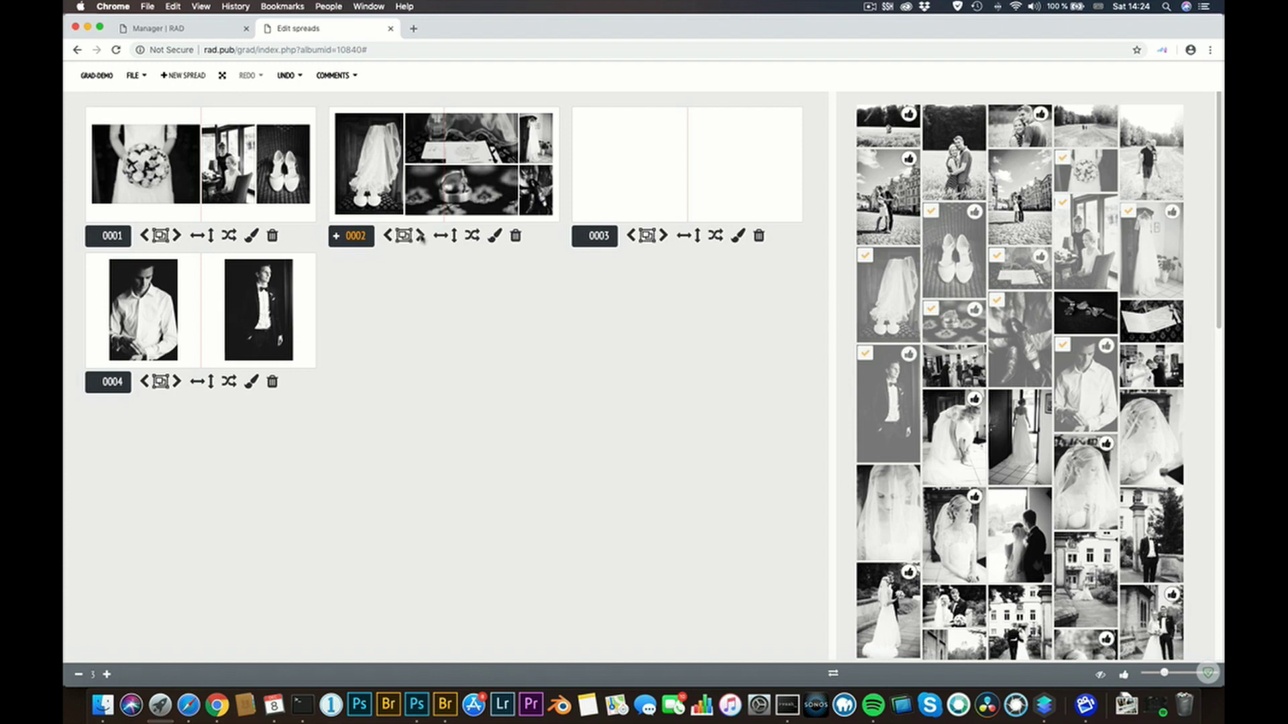
{"action": "left_click", "coordinate": [421, 236]}
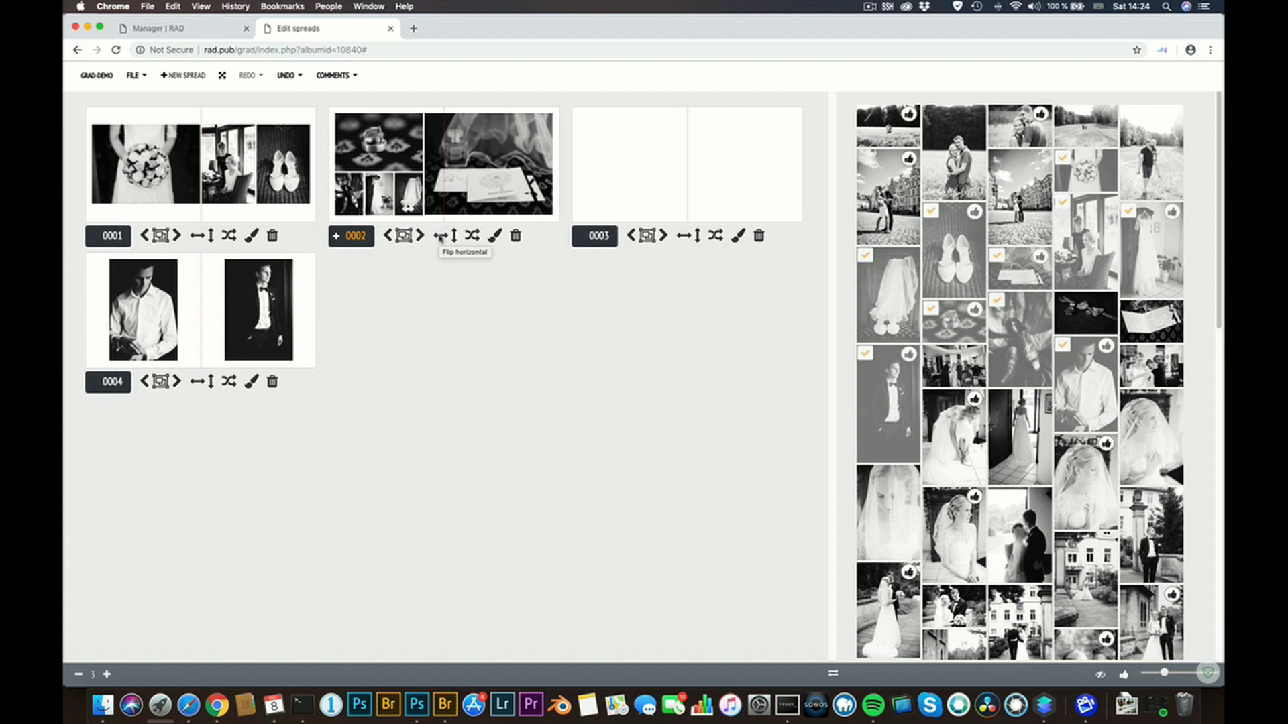
Flip the layout of spread 0002 horizontally, vertically, and horizontally once more
{"action": "left_click", "coordinate": [440, 236]}
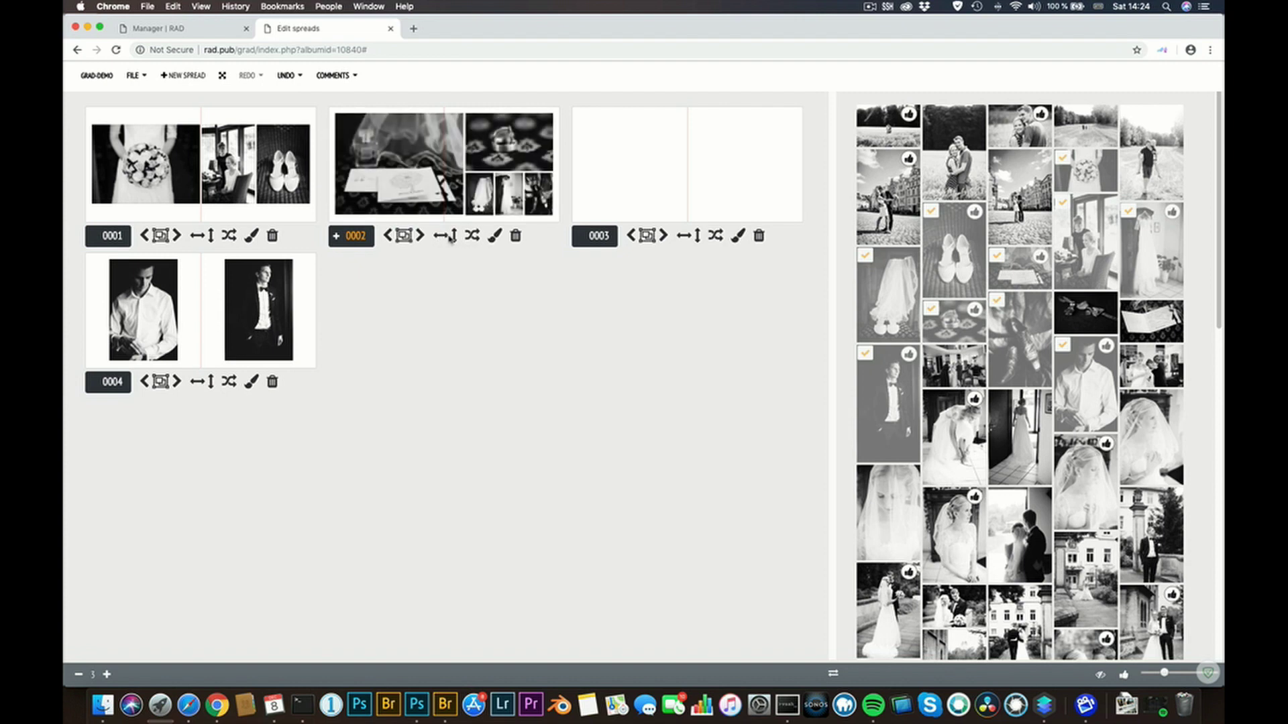
{"action": "left_click", "coordinate": [454, 236]}
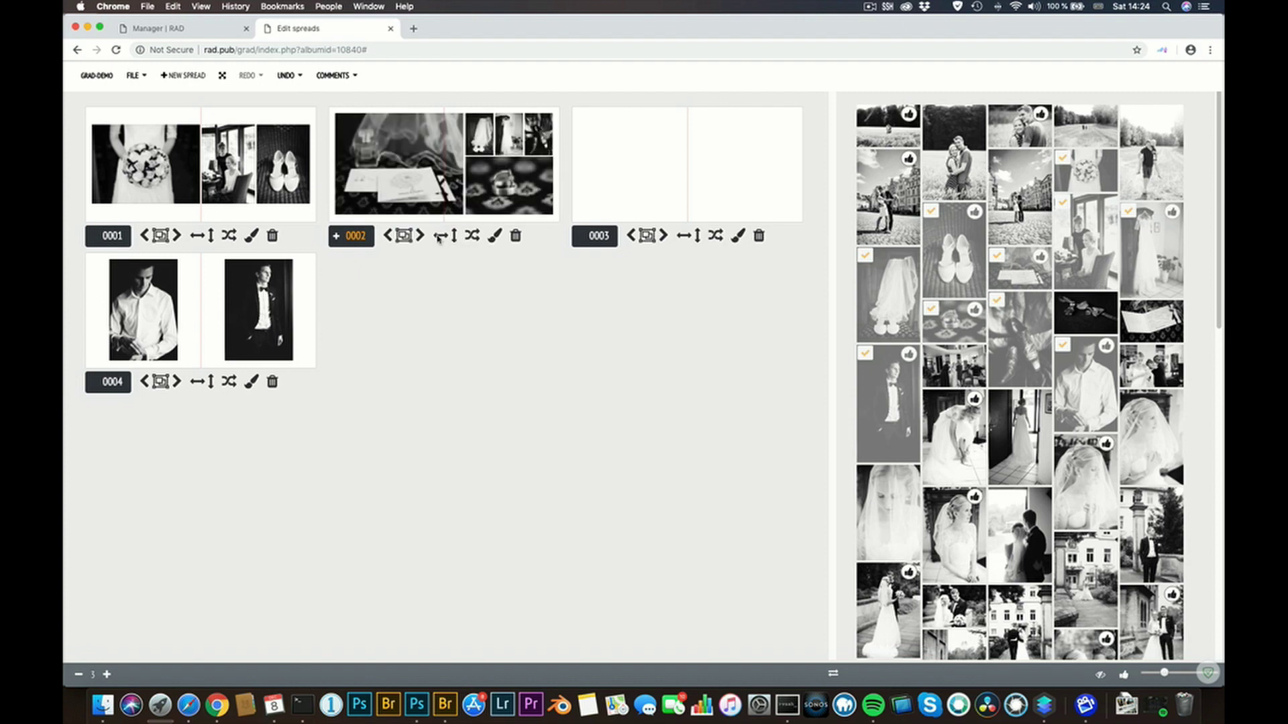
{"action": "left_click", "coordinate": [439, 237]}
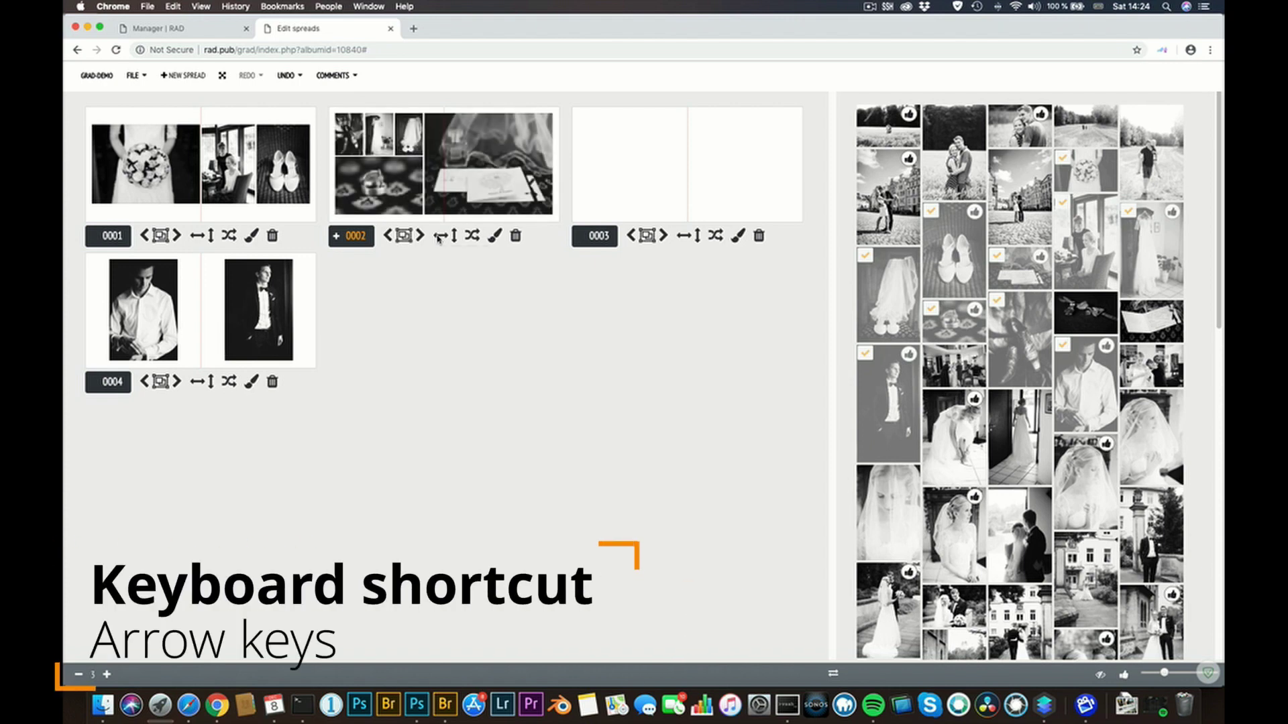
Flip spread 0002 repeatedly, ending with the large card photo on the left and the three small photos above the ring photo
{"action": "key", "text": "Left"}
{"action": "key", "text": "Right"}
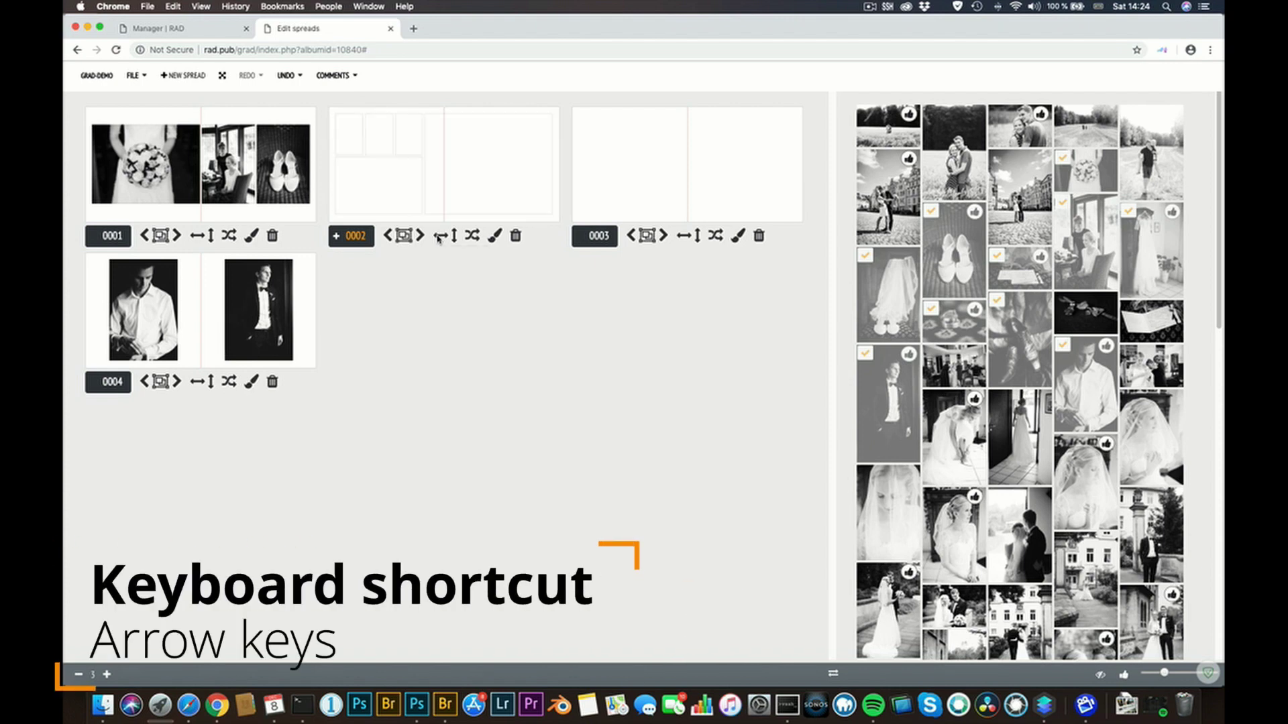
{"action": "key", "text": "Left"}
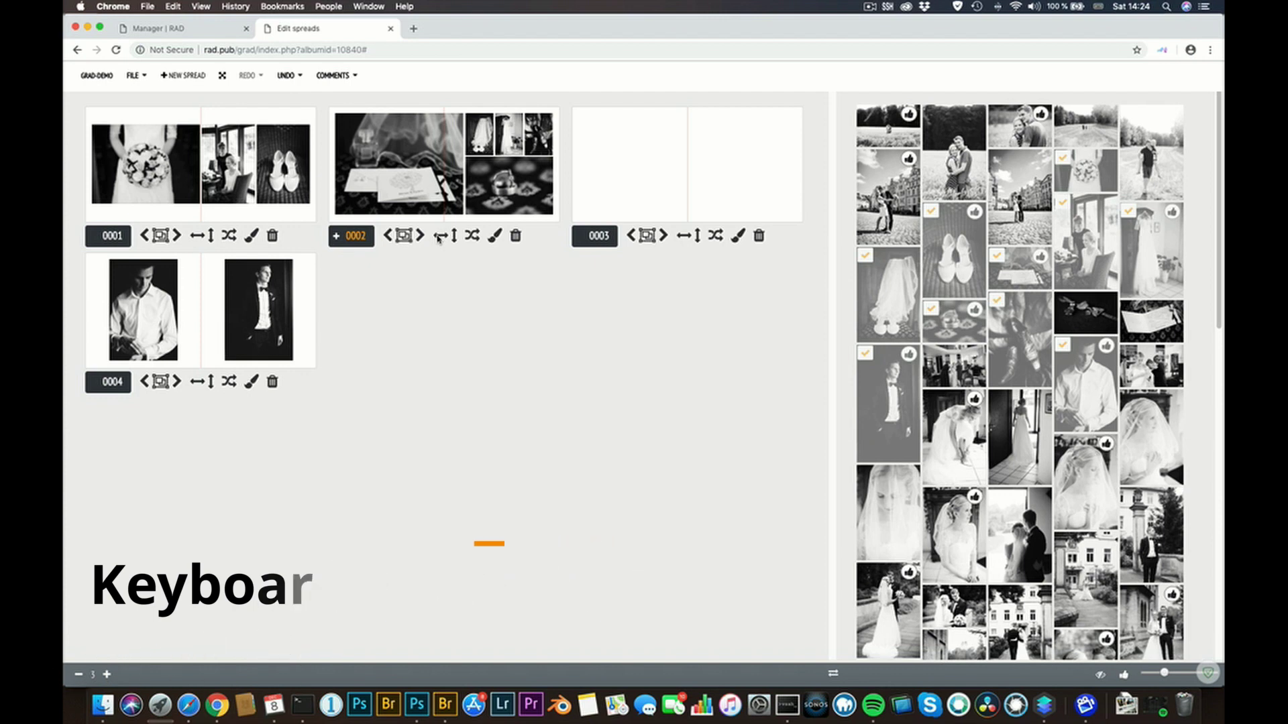
{"action": "key", "text": "Right"}
{"action": "key", "text": "Right"}
{"action": "key", "text": "Right"}
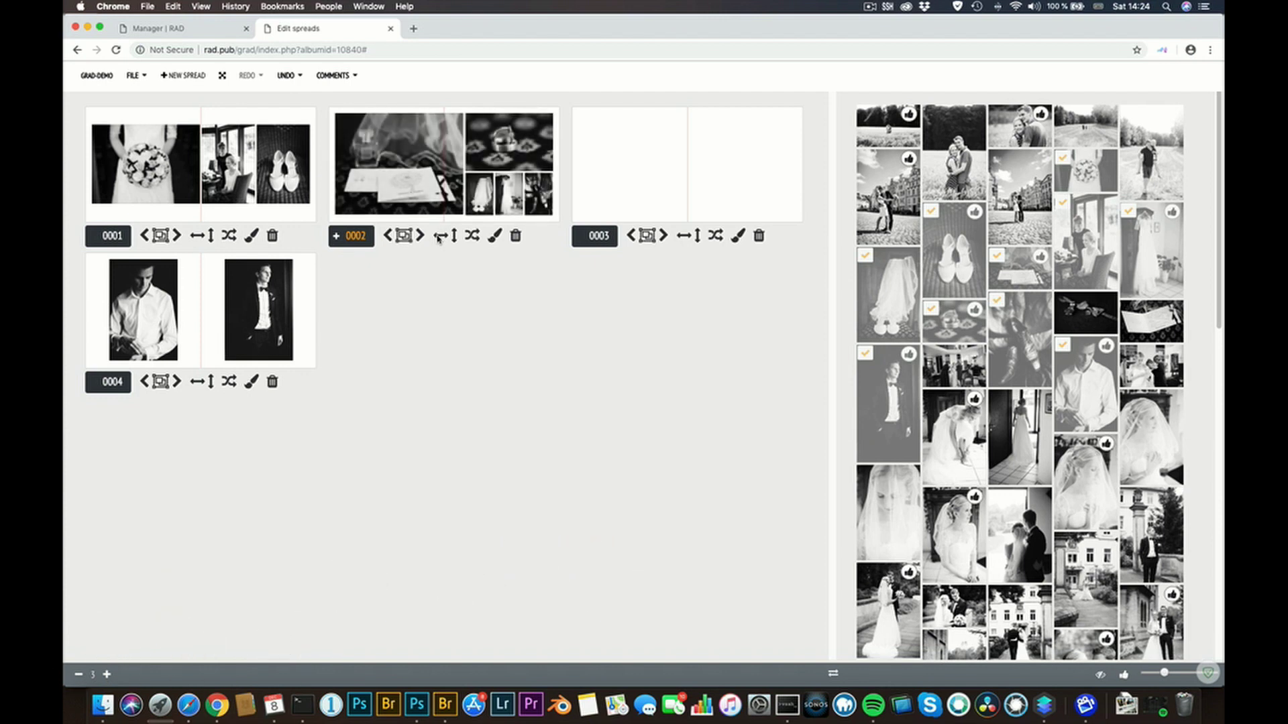
{"action": "key", "text": "Right"}
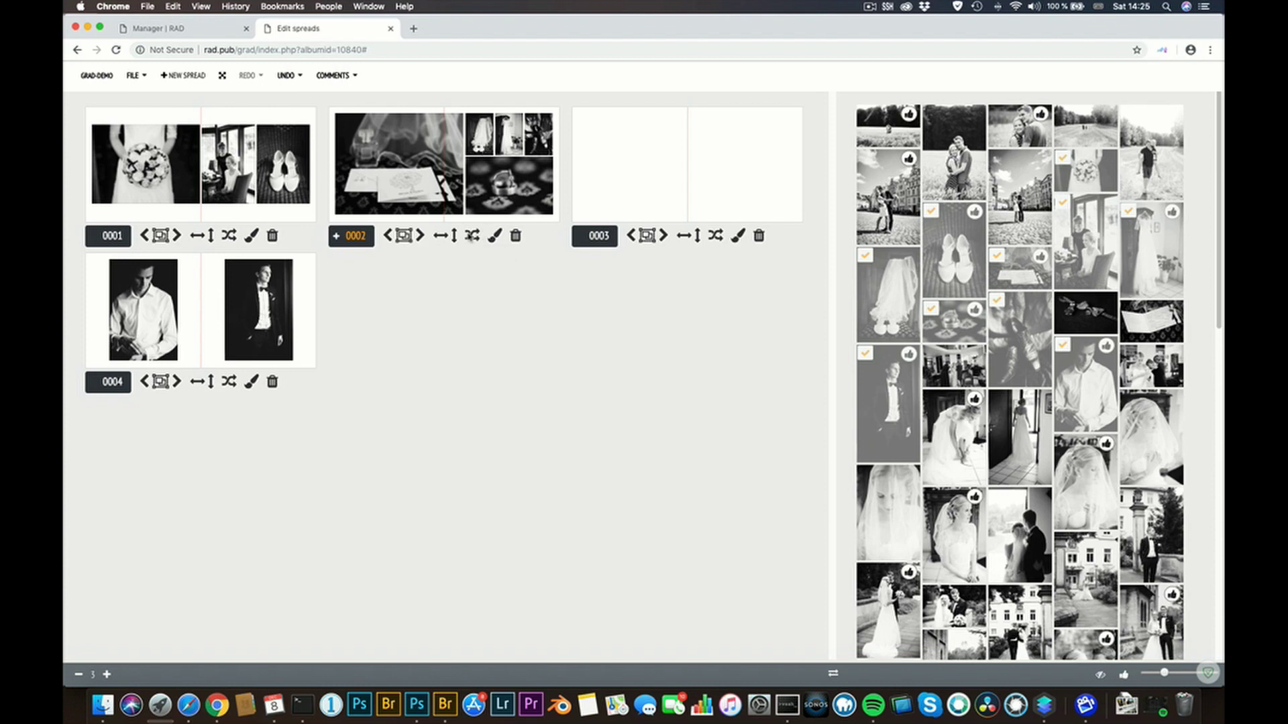
Shuffle the photos within spread 0002 until the ring photo fills the large slot and the card photo sits below the small ones
{"action": "left_click", "coordinate": [471, 236]}
{"action": "left_click", "coordinate": [471, 236]}
{"action": "left_click", "coordinate": [471, 236]}
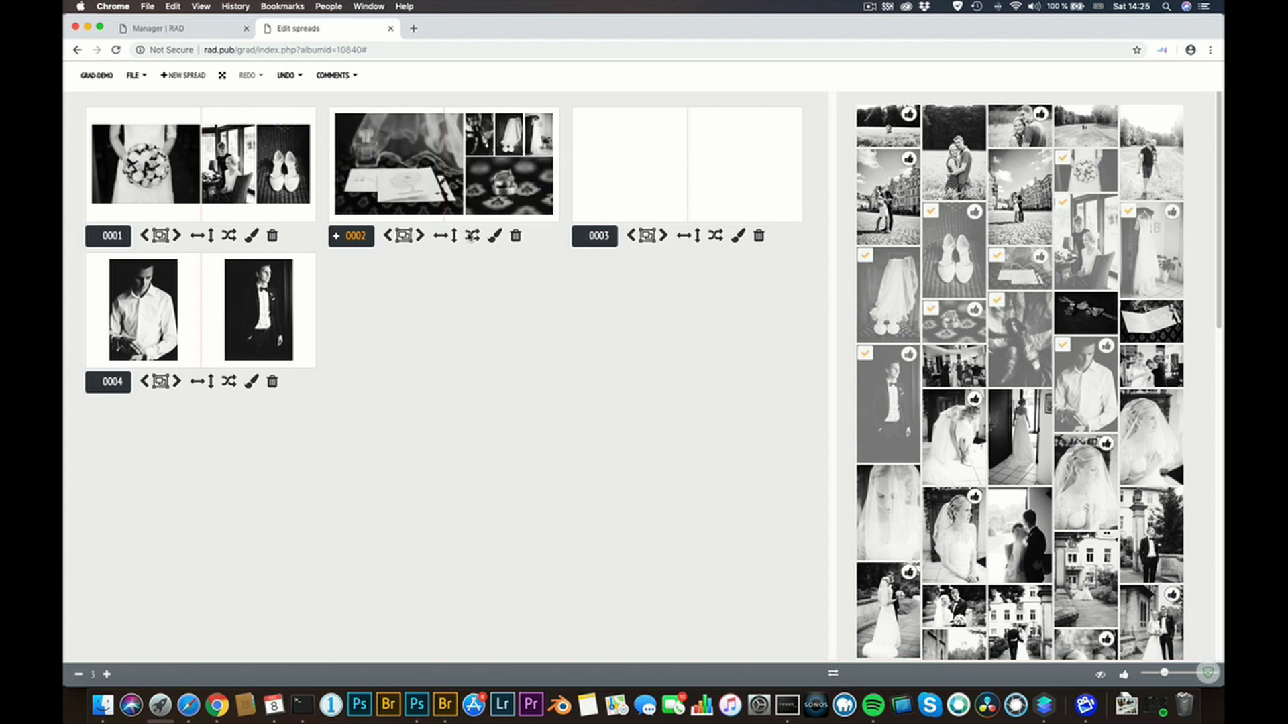
{"action": "left_click", "coordinate": [471, 236]}
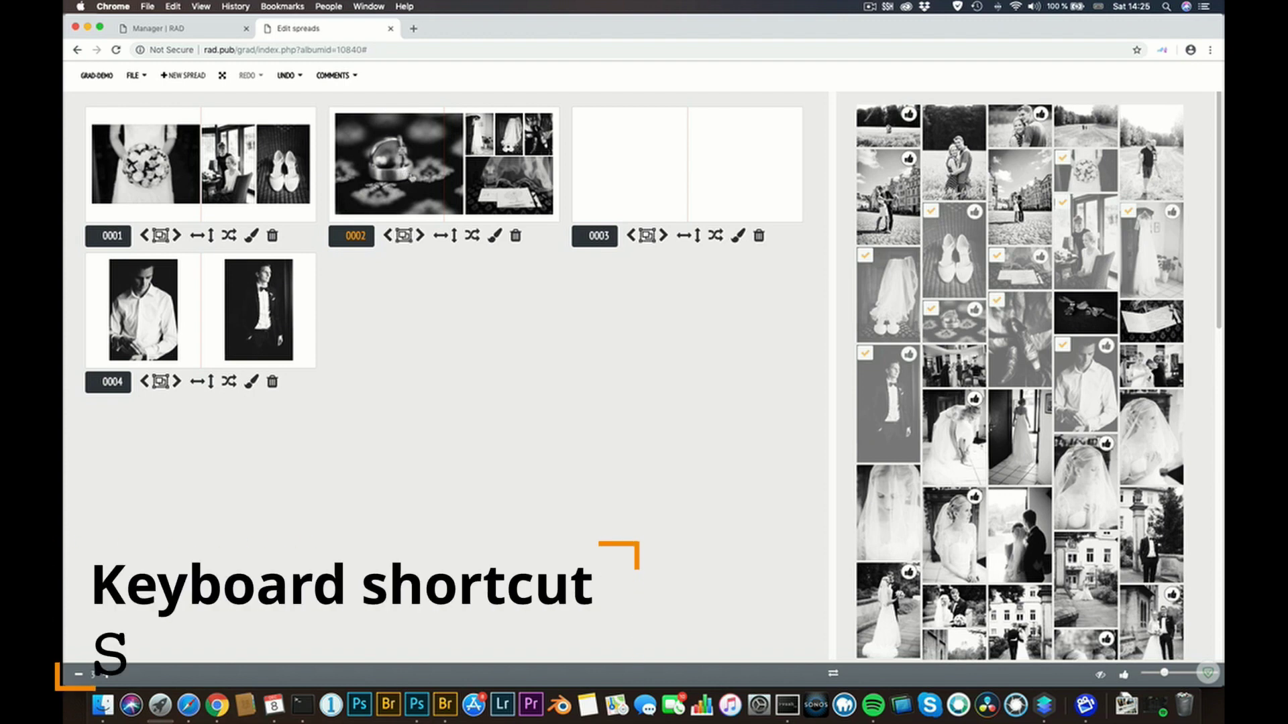
{"action": "key", "text": "s"}
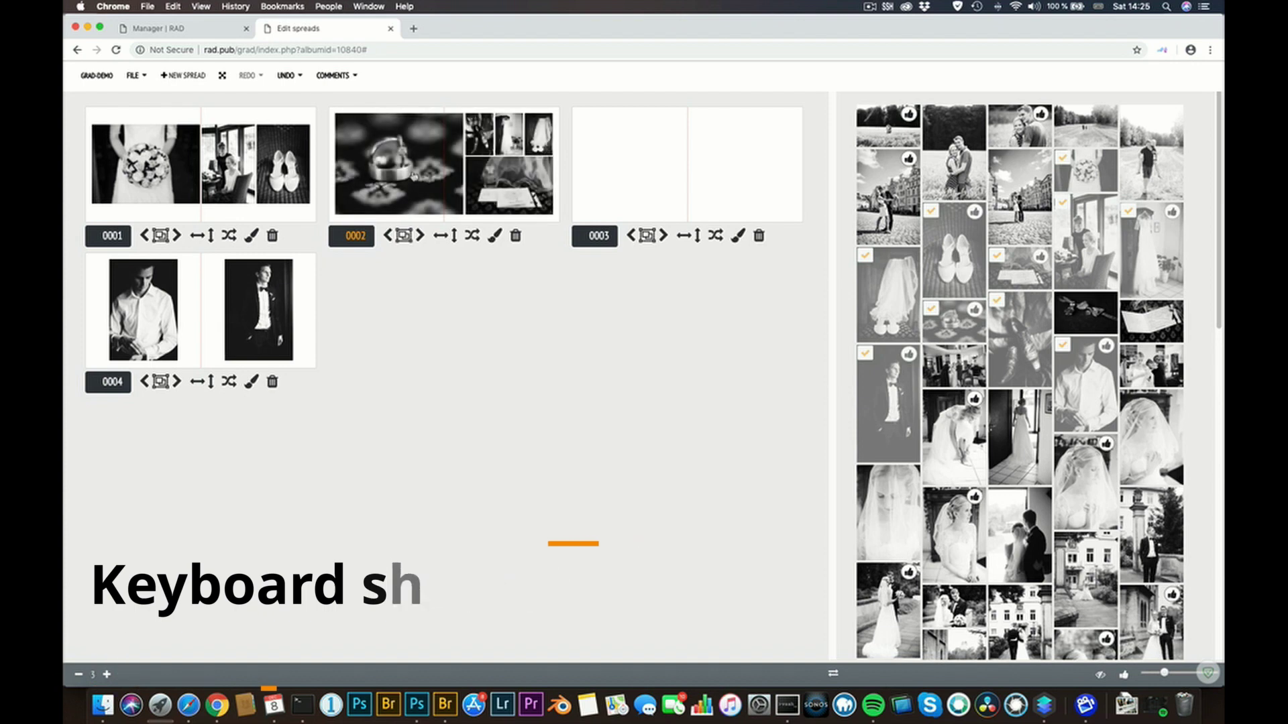
Review the built-in and user template sets in the template preferences, and close them without changes
{"action": "left_click", "coordinate": [131, 77]}
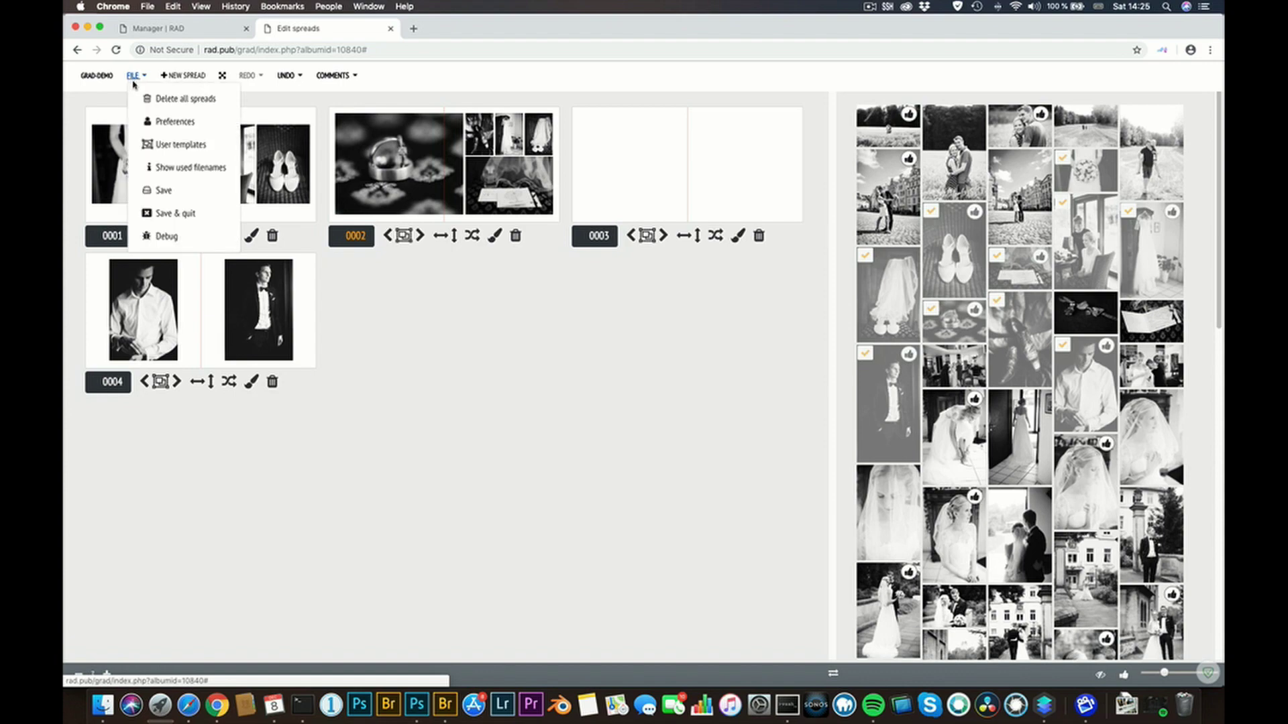
{"action": "left_click", "coordinate": [178, 146]}
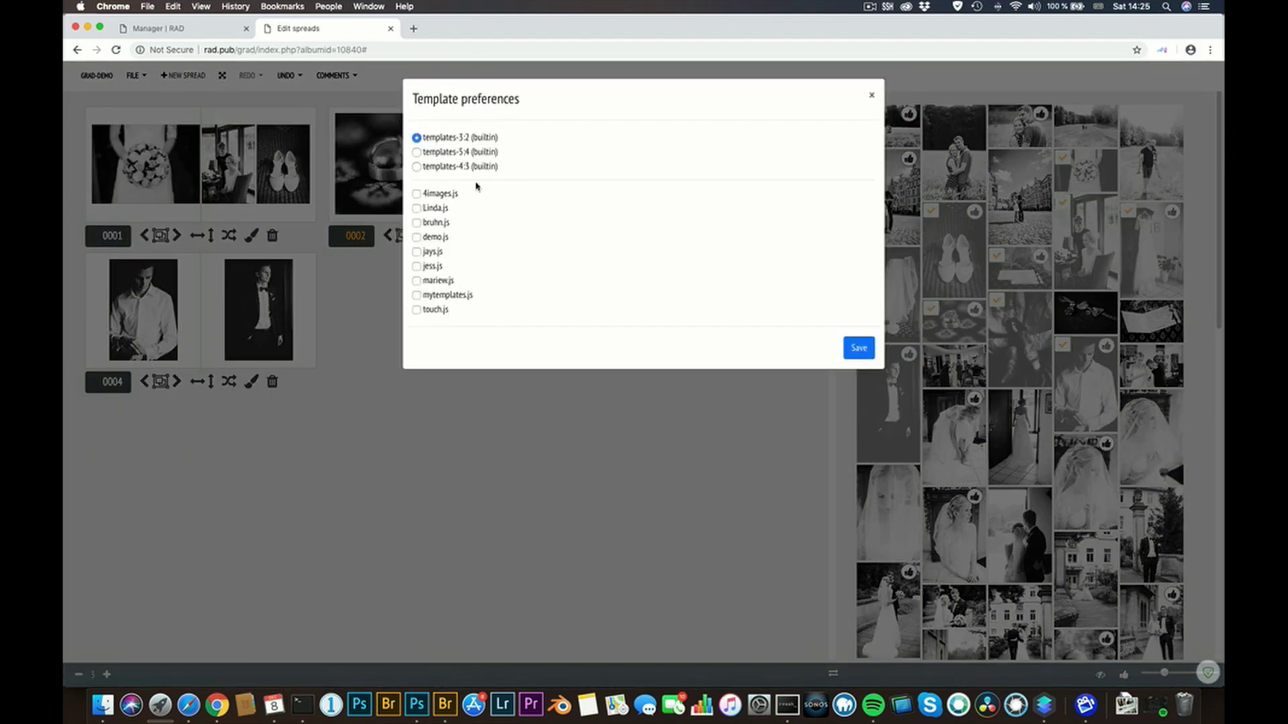
{"action": "left_click", "coordinate": [871, 95]}
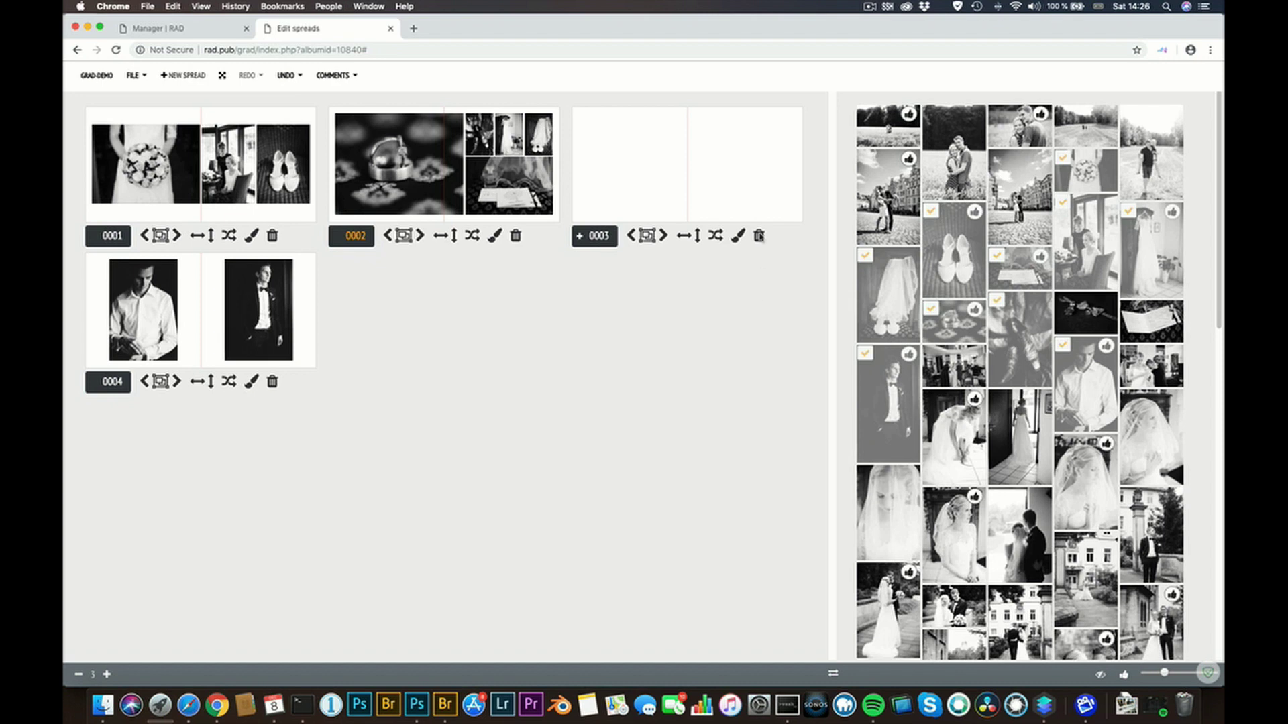
Delete the empty spread 0003
{"action": "left_click", "coordinate": [758, 235]}
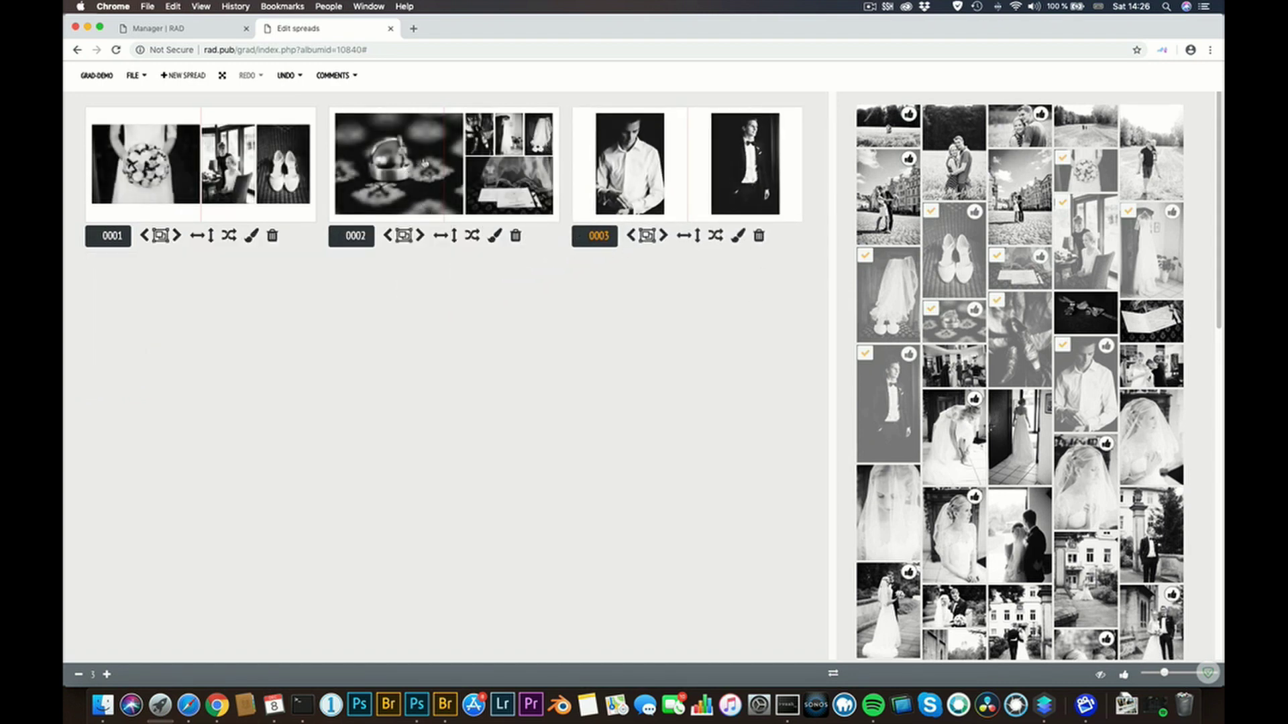
Edit spread 0002: enlarge and reposition the ring photo in its frame, and enlarge the veil-and-shoes photo
{"action": "left_click", "coordinate": [424, 162]}
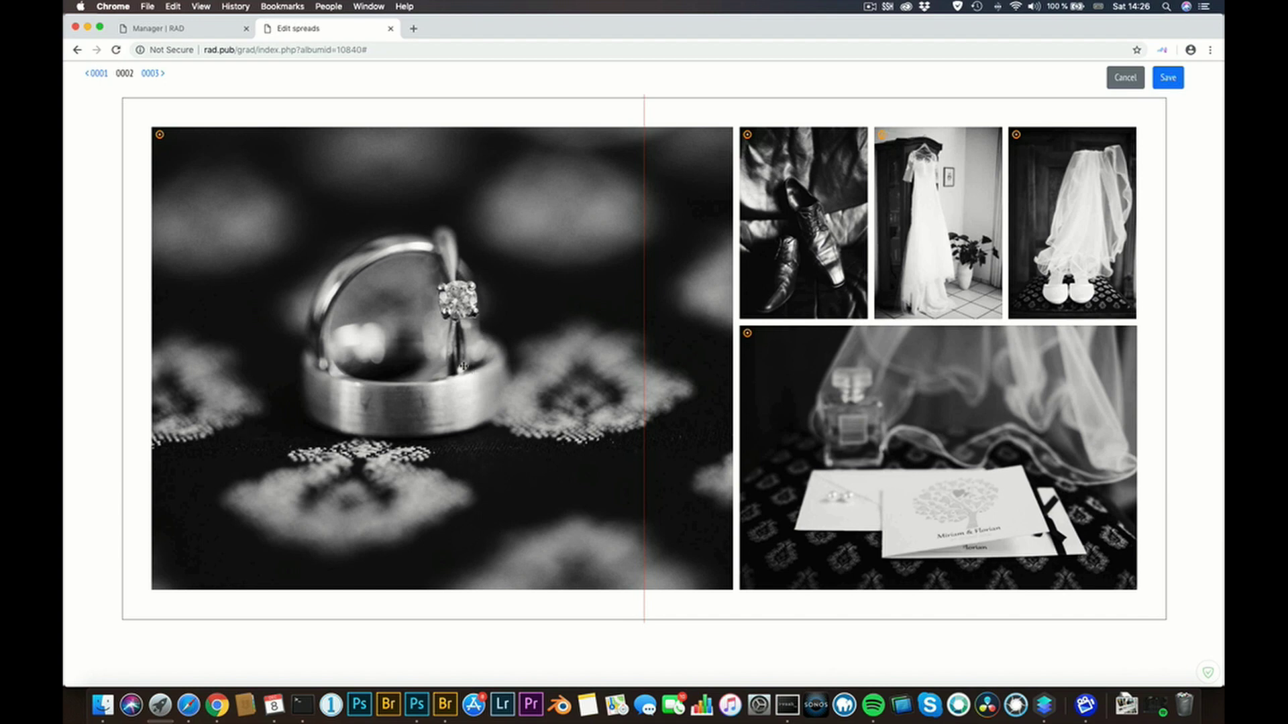
{"action": "scroll", "coordinate": [461, 366], "scroll_direction": "up", "scroll_amount": 5}
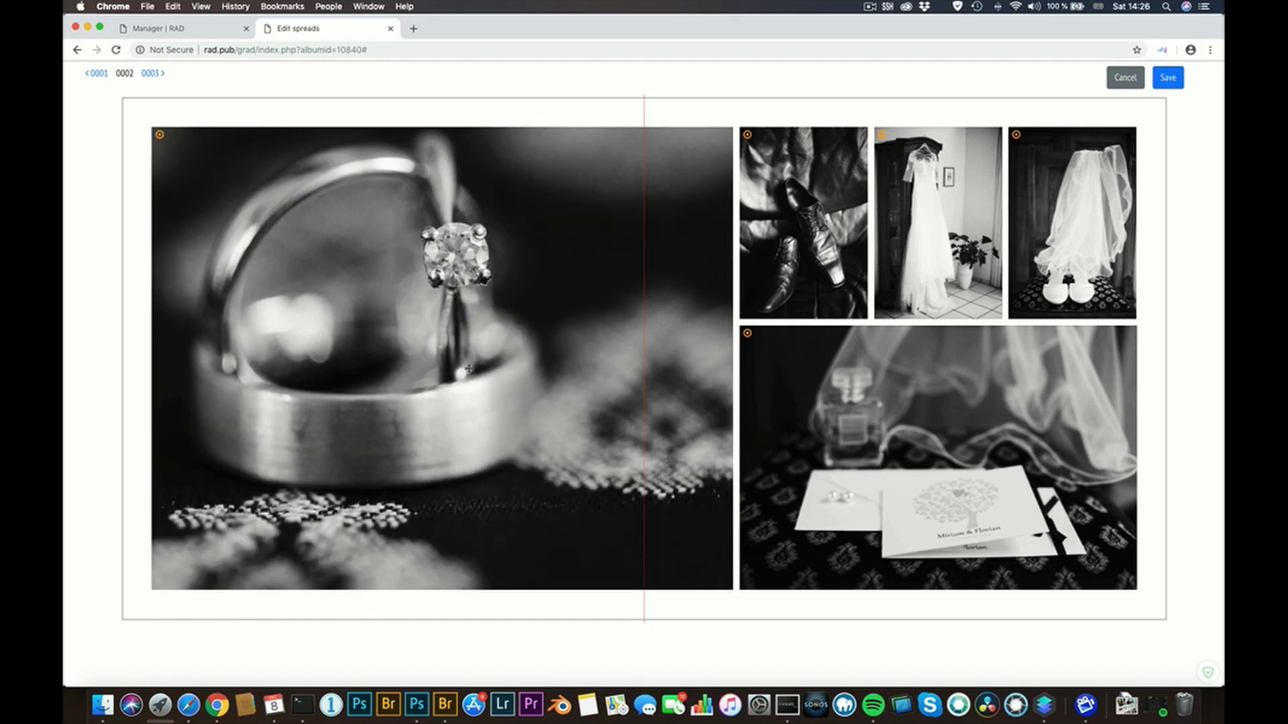
{"action": "left_click_drag", "start_coordinate": [461, 366], "coordinate": [513, 385]}
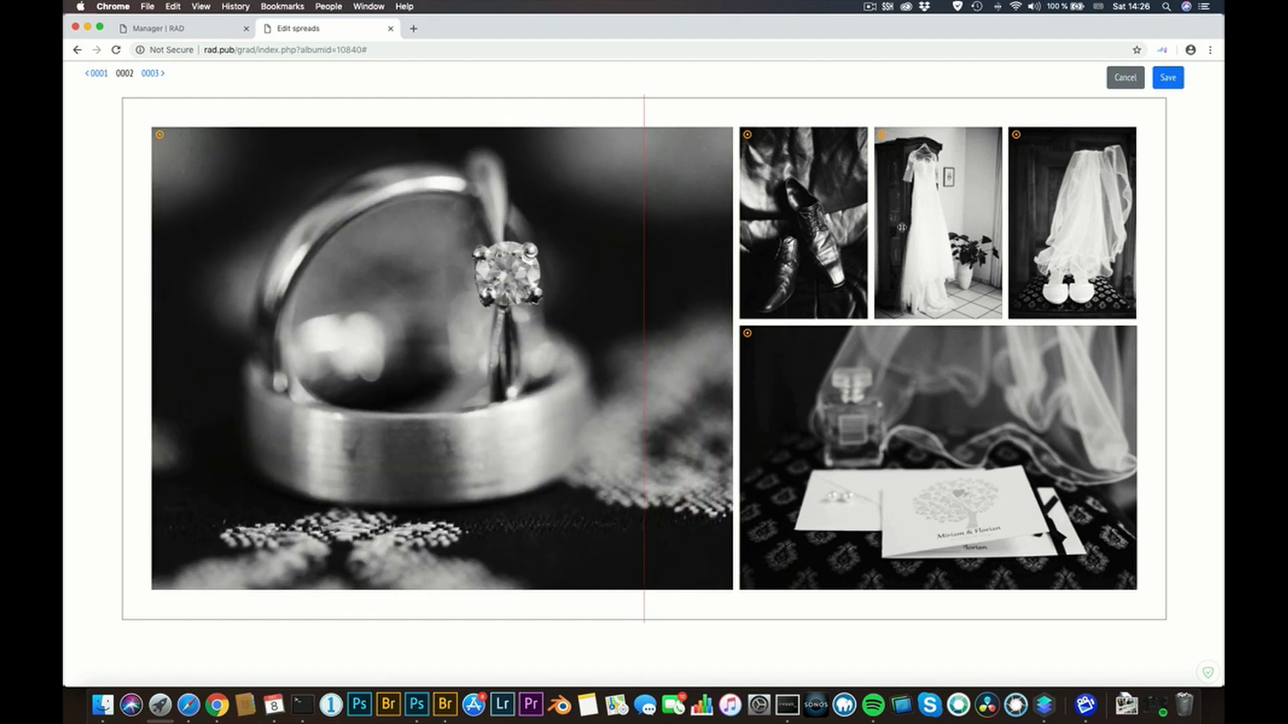
{"action": "scroll", "coordinate": [1076, 202], "scroll_direction": "up", "scroll_amount": 3}
{"action": "scroll", "coordinate": [1077, 202], "scroll_direction": "down", "scroll_amount": 1}
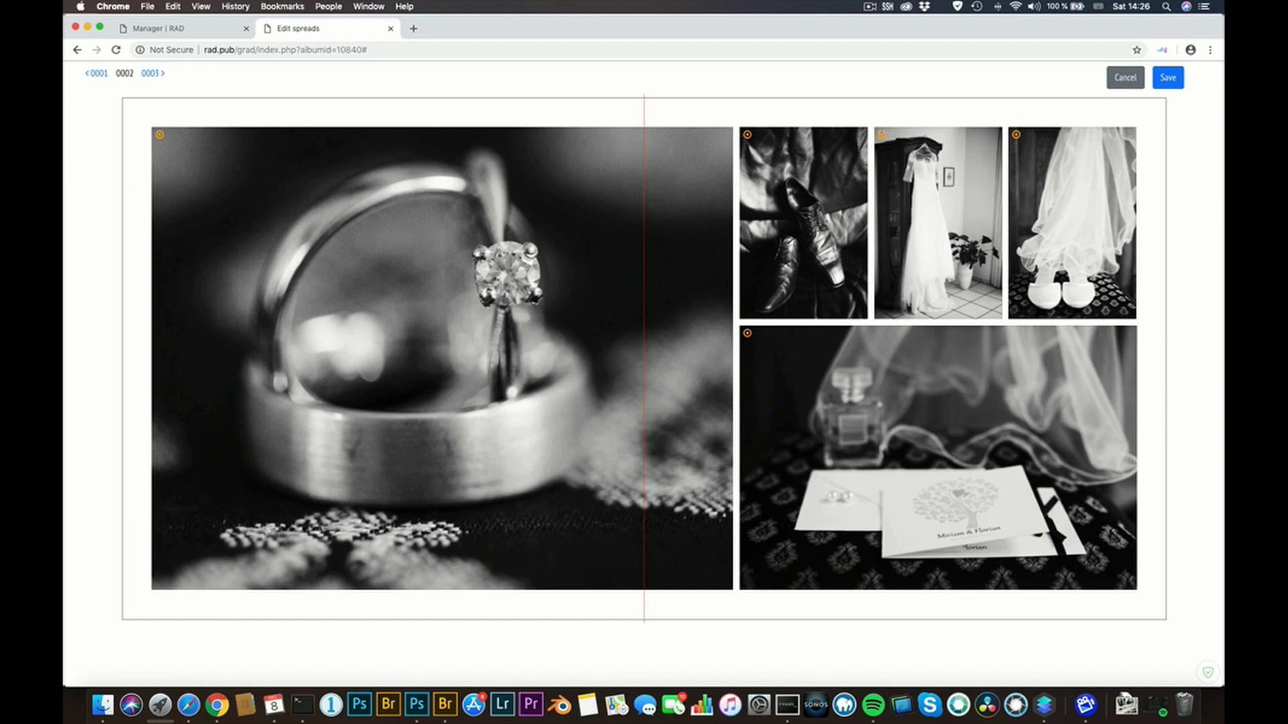
Swap the dress photo with the black shoes photo, and the card photo with the large ring photo
{"action": "left_click_drag", "start_coordinate": [881, 135], "coordinate": [765, 164]}
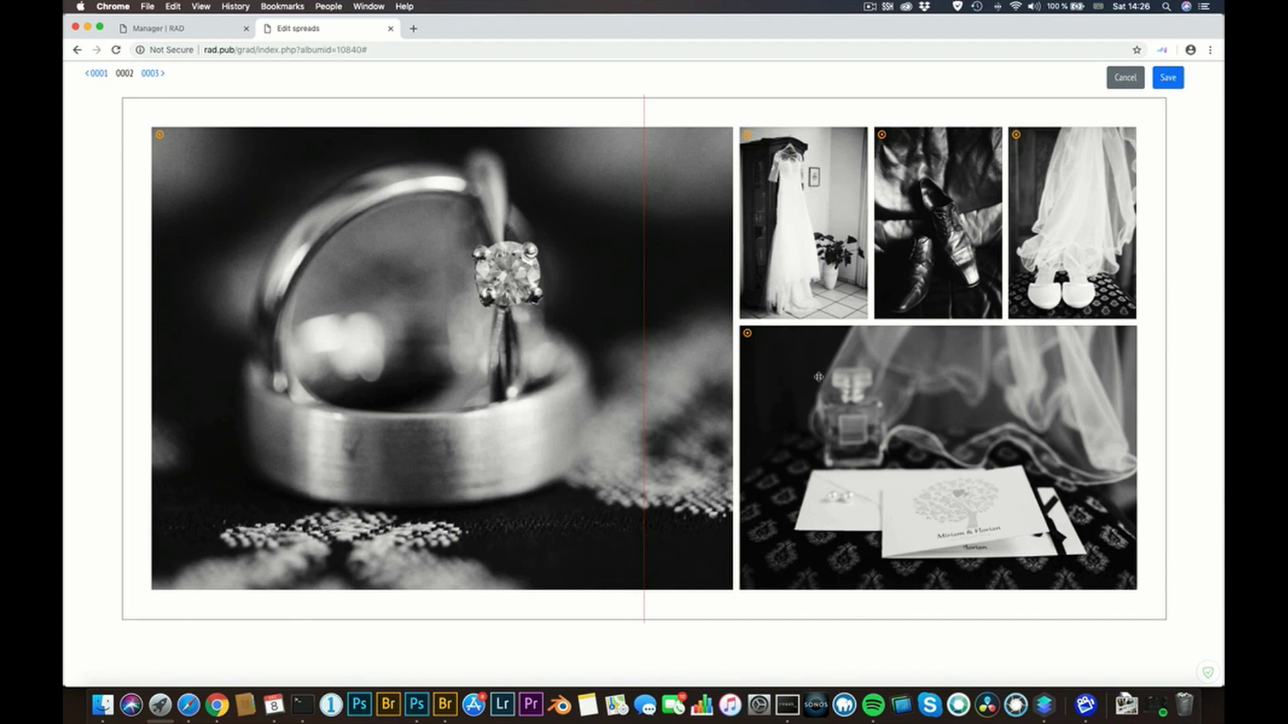
{"action": "left_click_drag", "start_coordinate": [747, 333], "coordinate": [393, 250]}
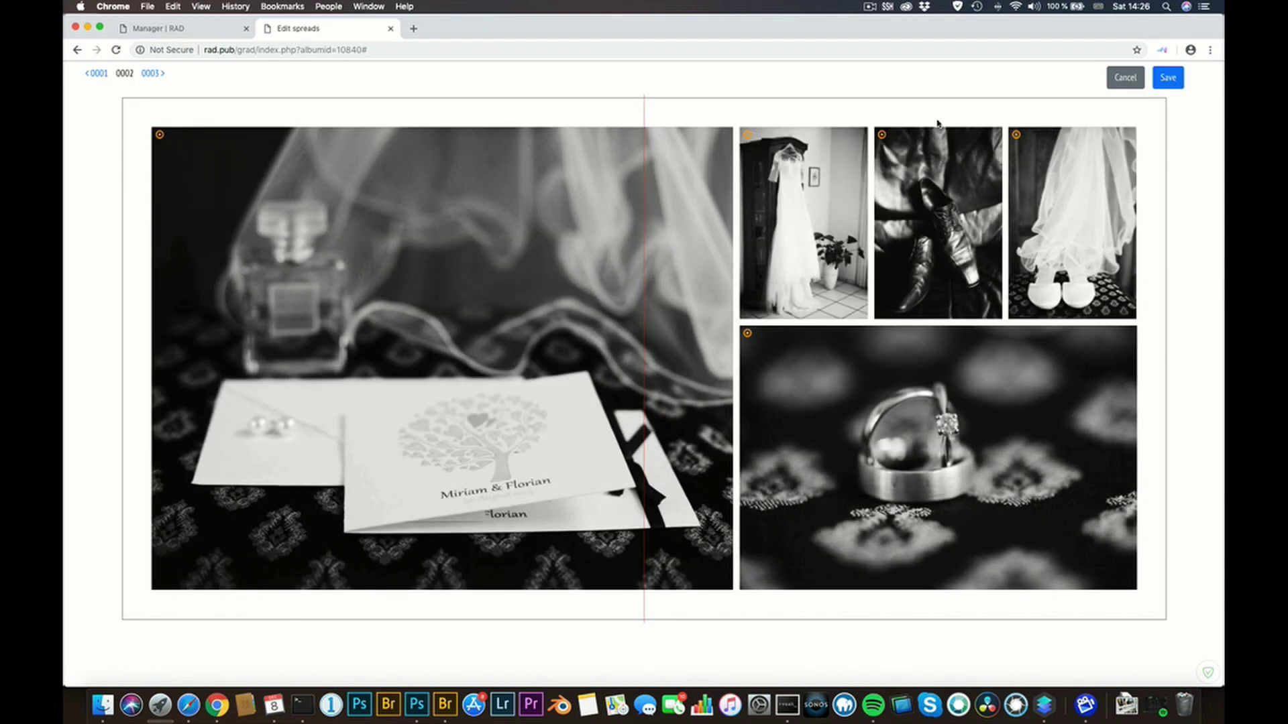
Swap the two groom portraits on spread 0003, go back to spread 0001, and save the spread edits
{"action": "left_click", "coordinate": [150, 74]}
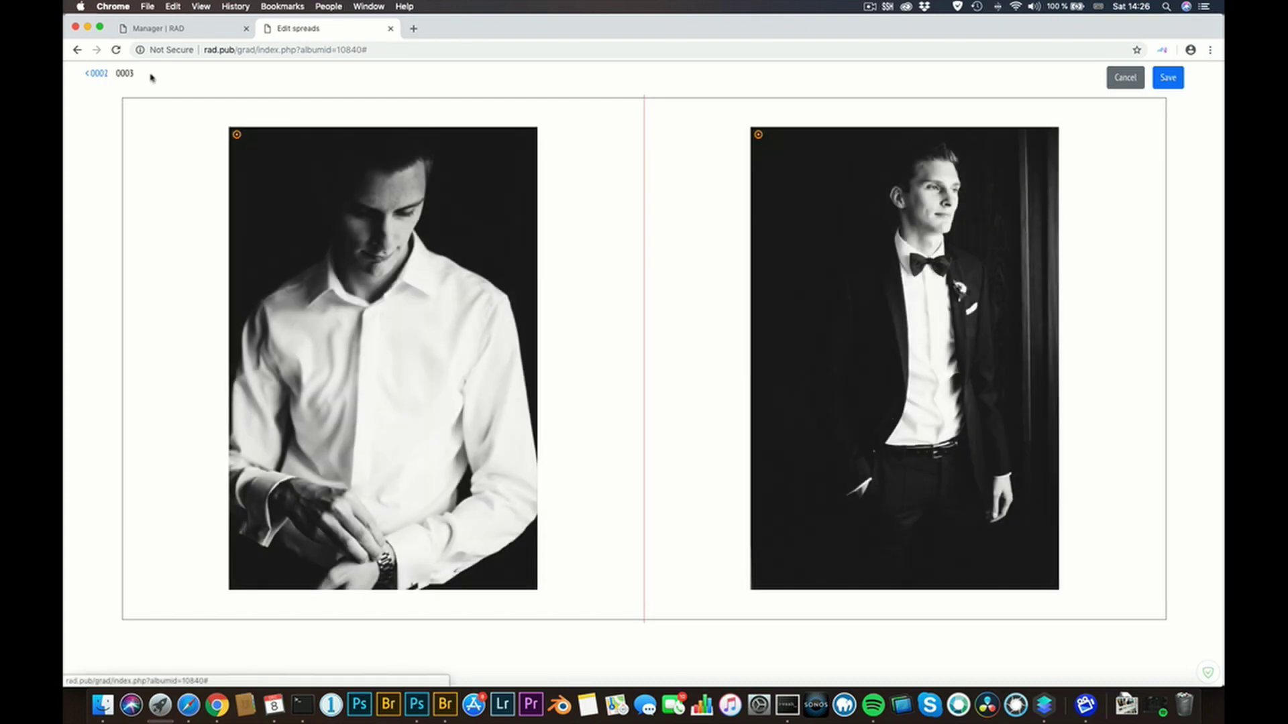
{"action": "left_click_drag", "start_coordinate": [758, 134], "coordinate": [362, 195]}
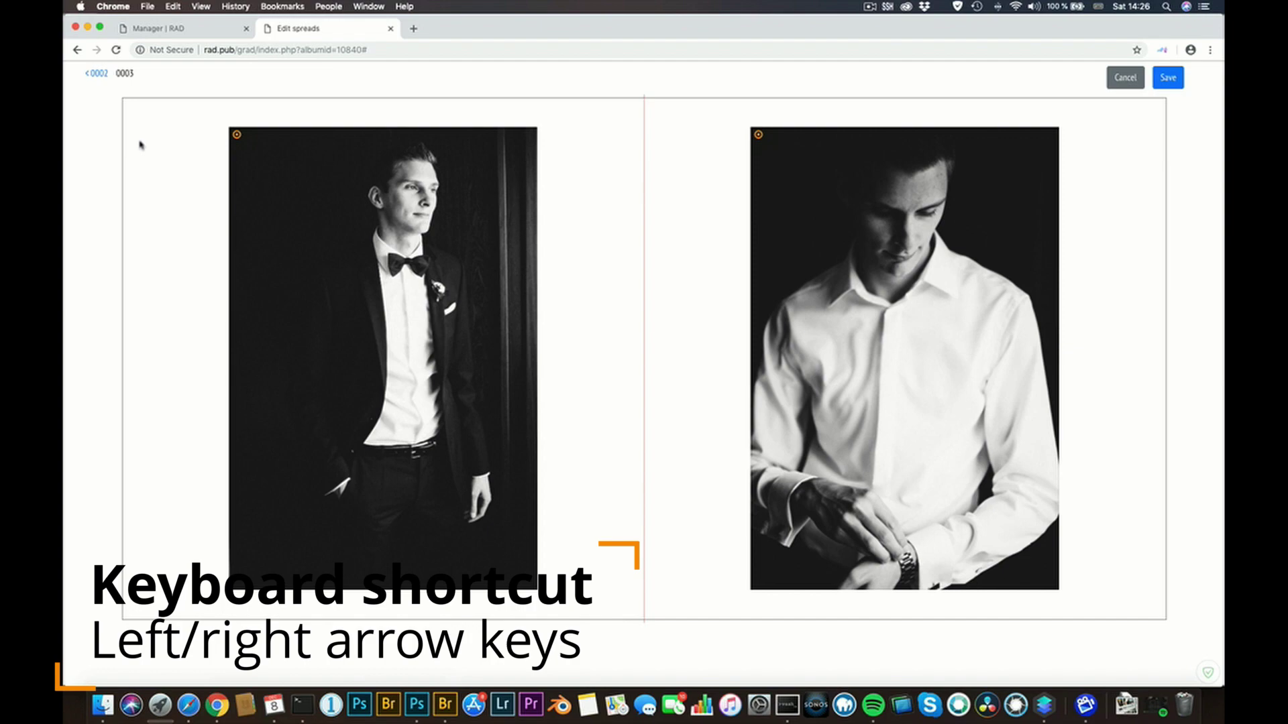
{"action": "key", "text": "Left"}
{"action": "key", "text": "Left"}
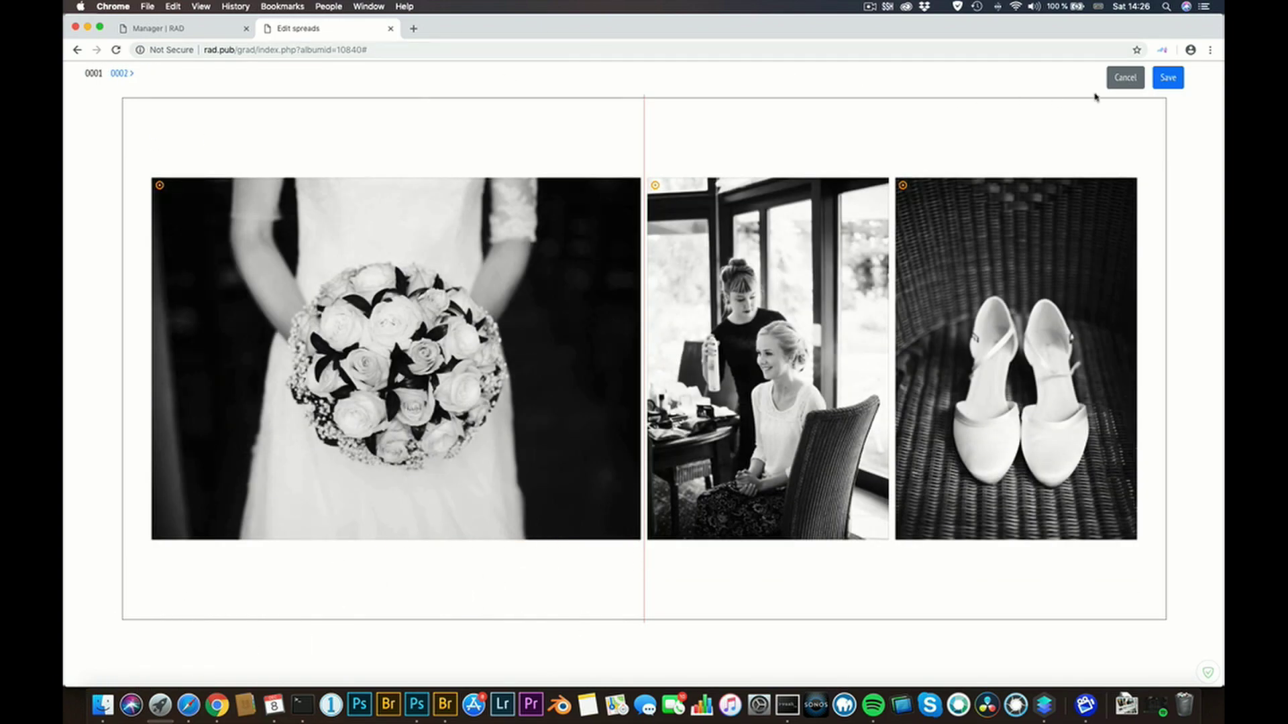
{"action": "left_click", "coordinate": [1167, 79]}
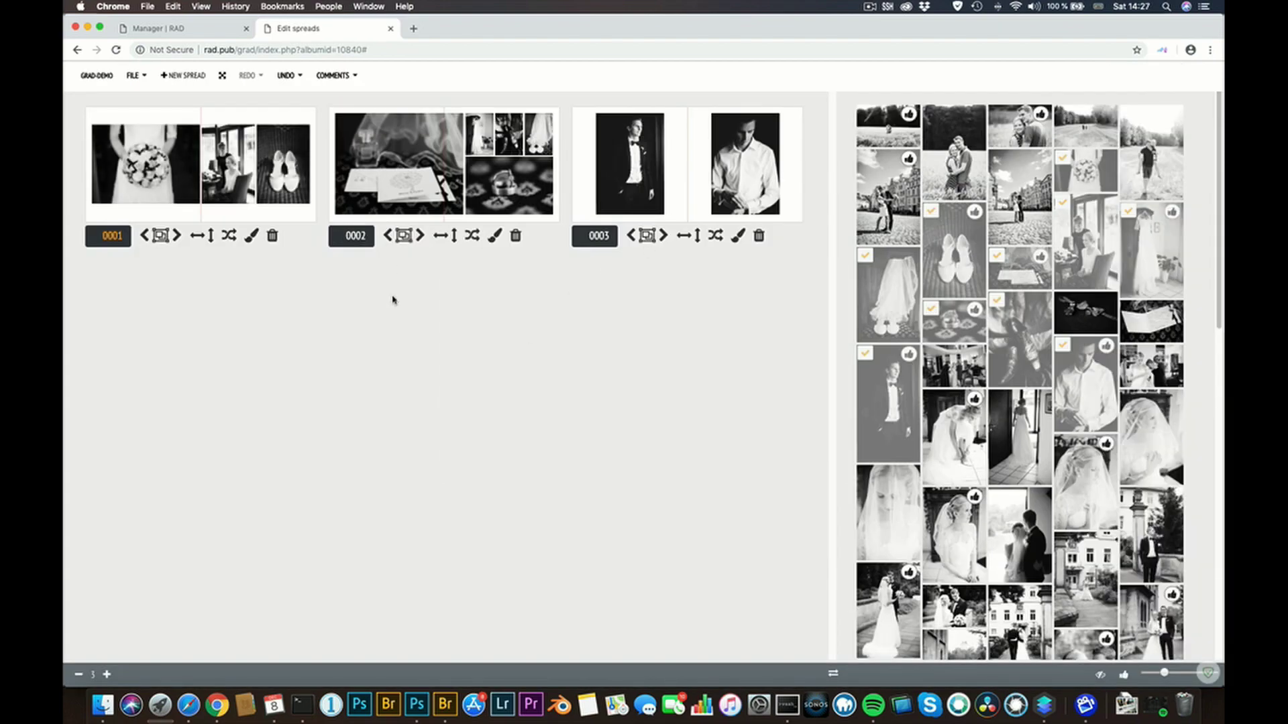
Enable the preference that shows zoom/pan controls when editing a spread, and save it
{"action": "left_click", "coordinate": [133, 77]}
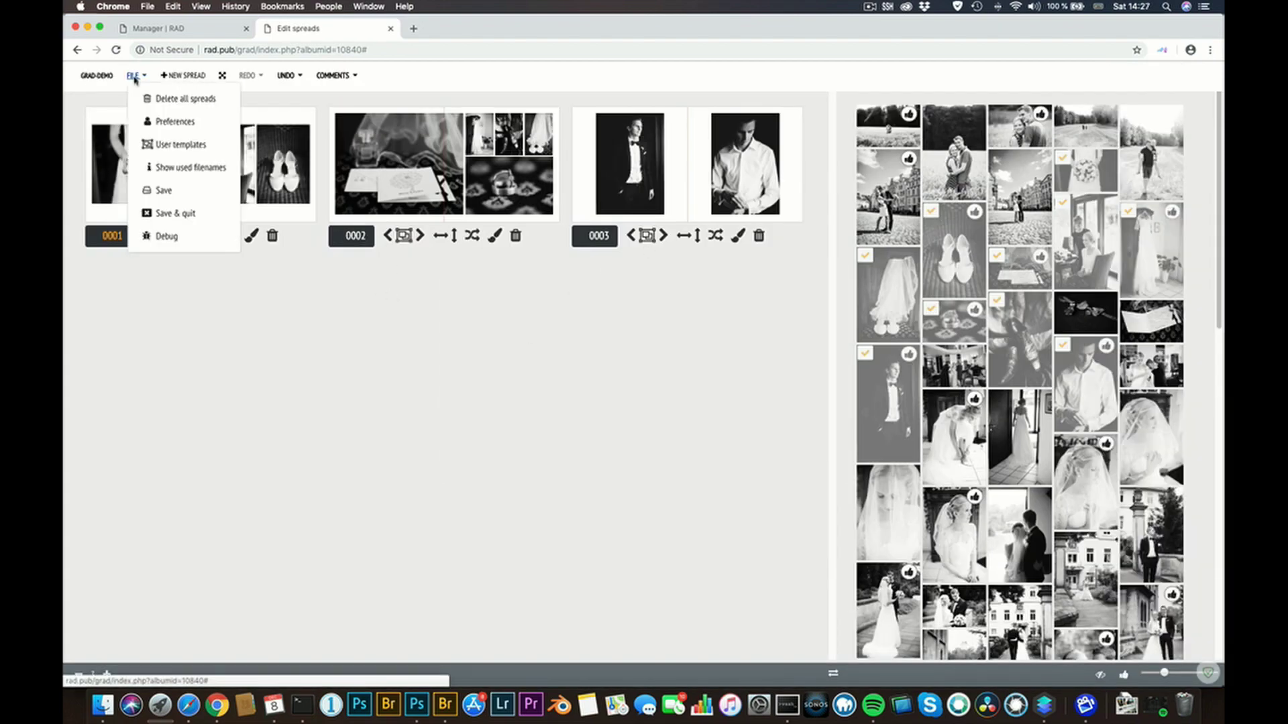
{"action": "left_click", "coordinate": [163, 123]}
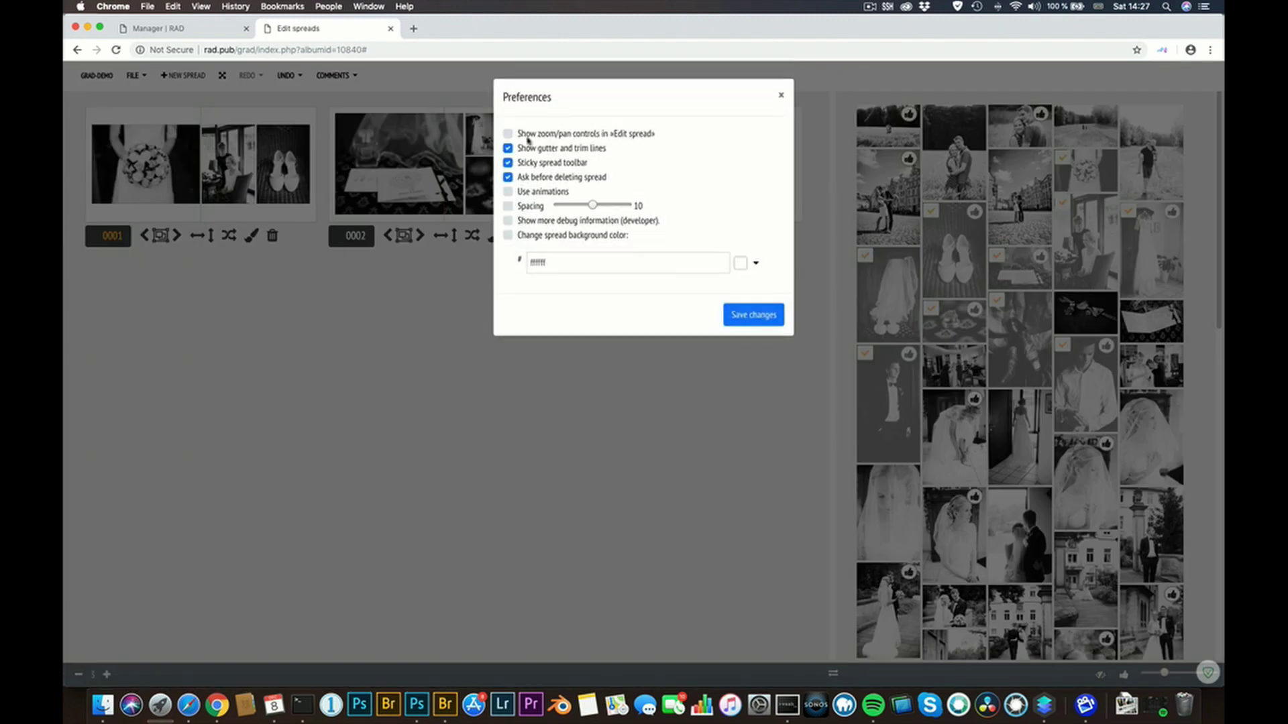
{"action": "left_click", "coordinate": [507, 135]}
{"action": "left_click", "coordinate": [737, 314]}
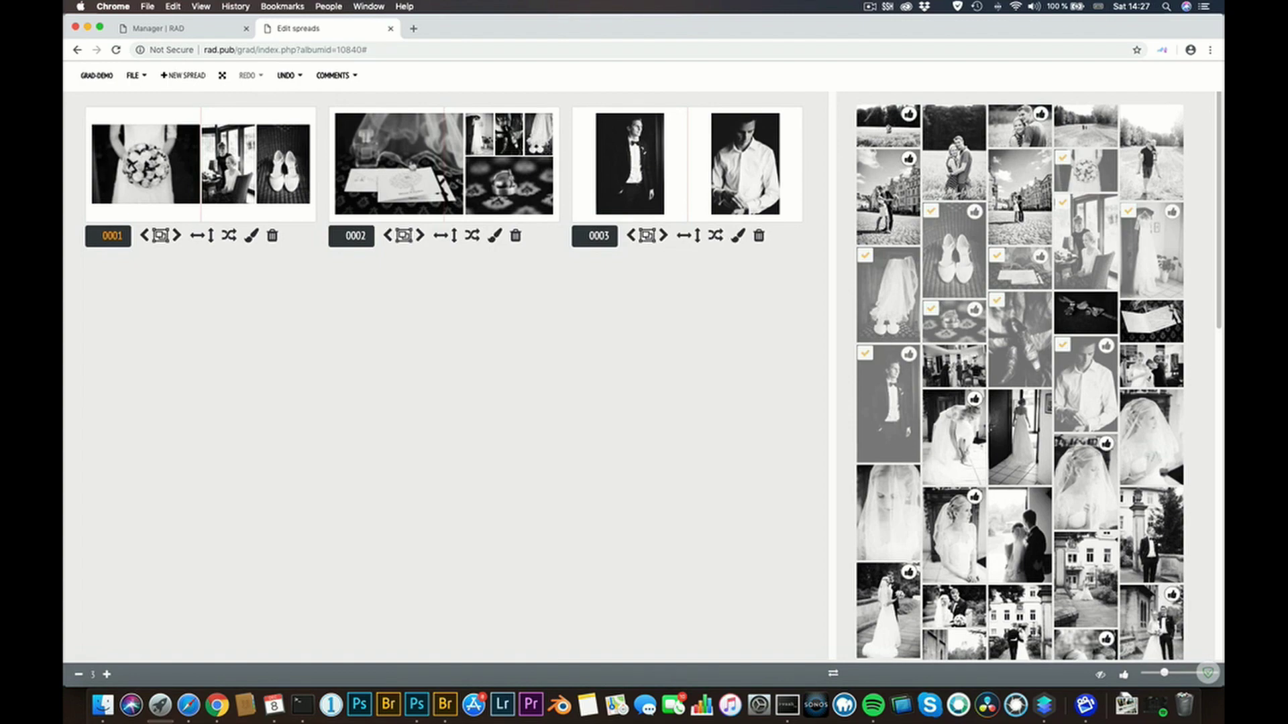
Reopen spread 0002 and use the photo controls to enlarge the large card photo by three increments and shift it down
{"action": "left_click", "coordinate": [412, 165]}
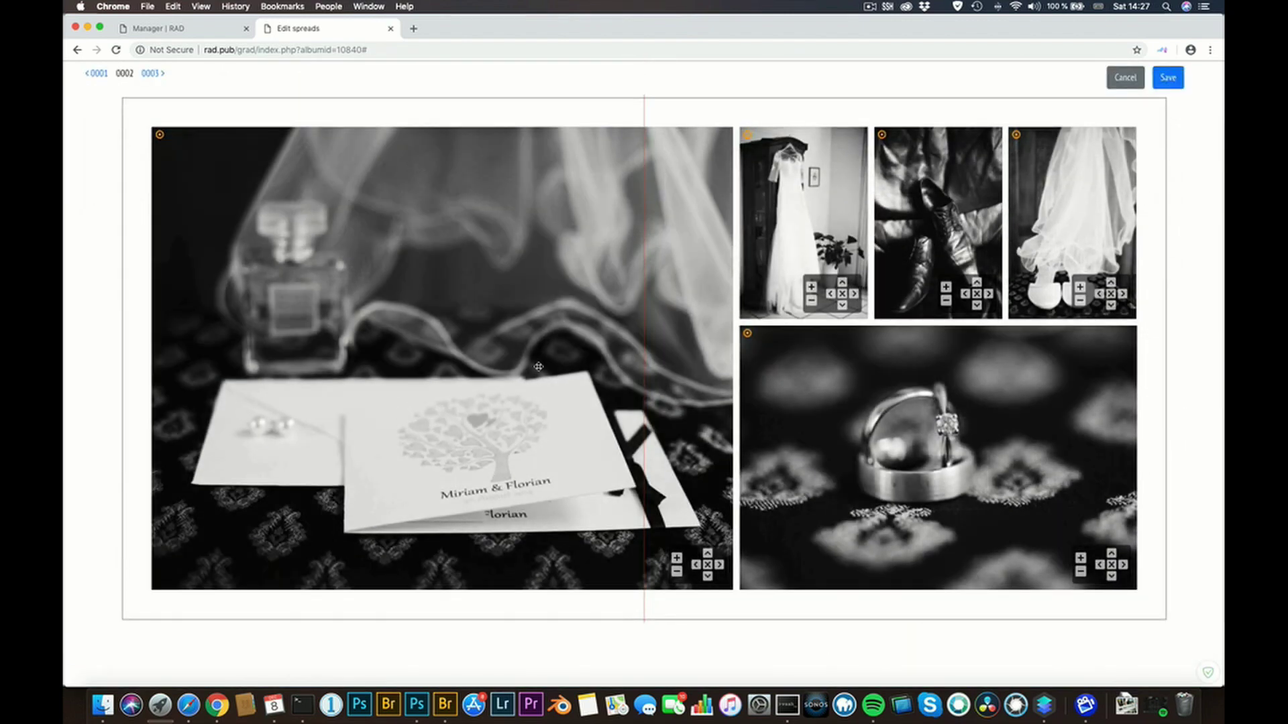
{"action": "left_click", "coordinate": [676, 558]}
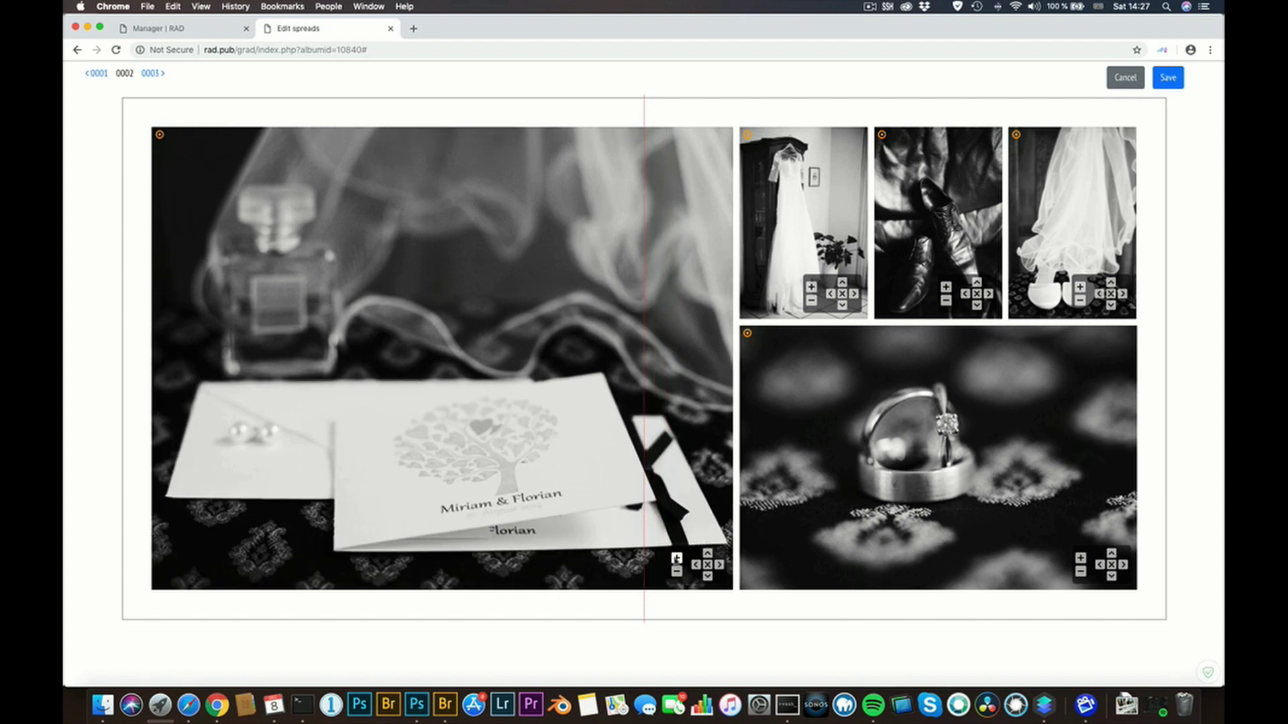
{"action": "left_click", "coordinate": [676, 558]}
{"action": "left_click", "coordinate": [676, 558]}
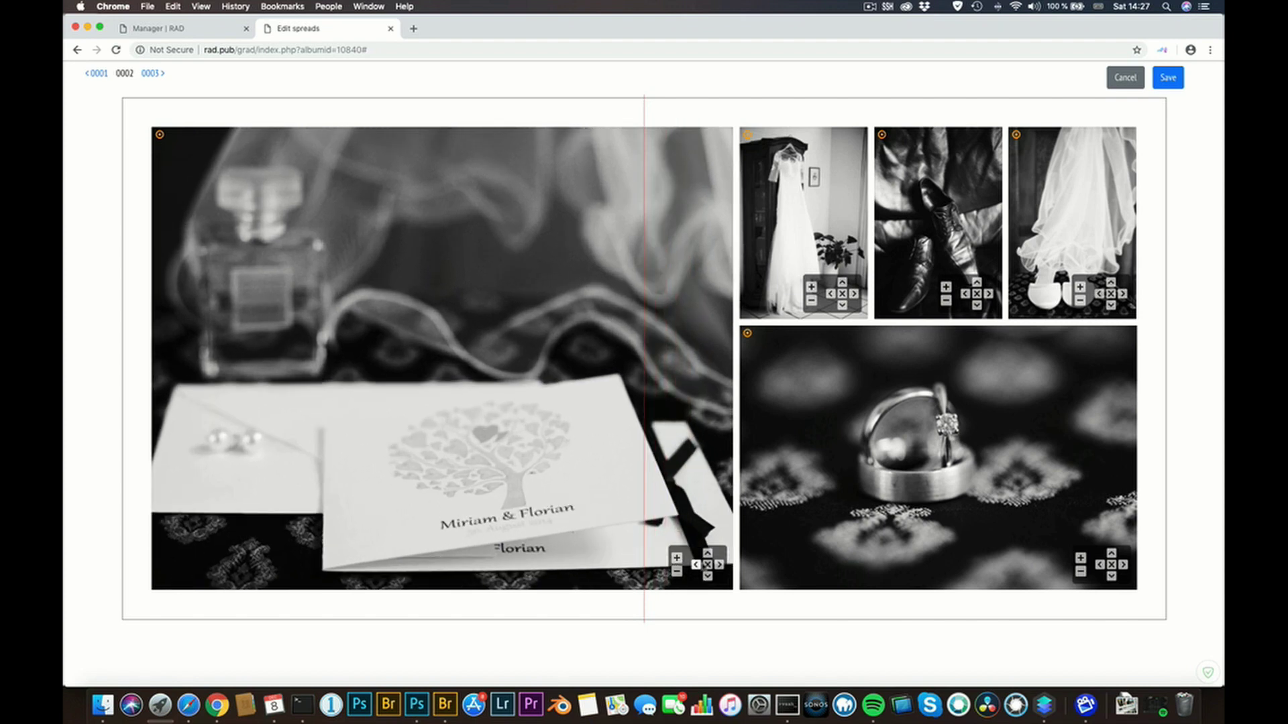
{"action": "left_click", "coordinate": [708, 575]}
{"action": "left_click", "coordinate": [707, 575]}
{"action": "left_click", "coordinate": [707, 575]}
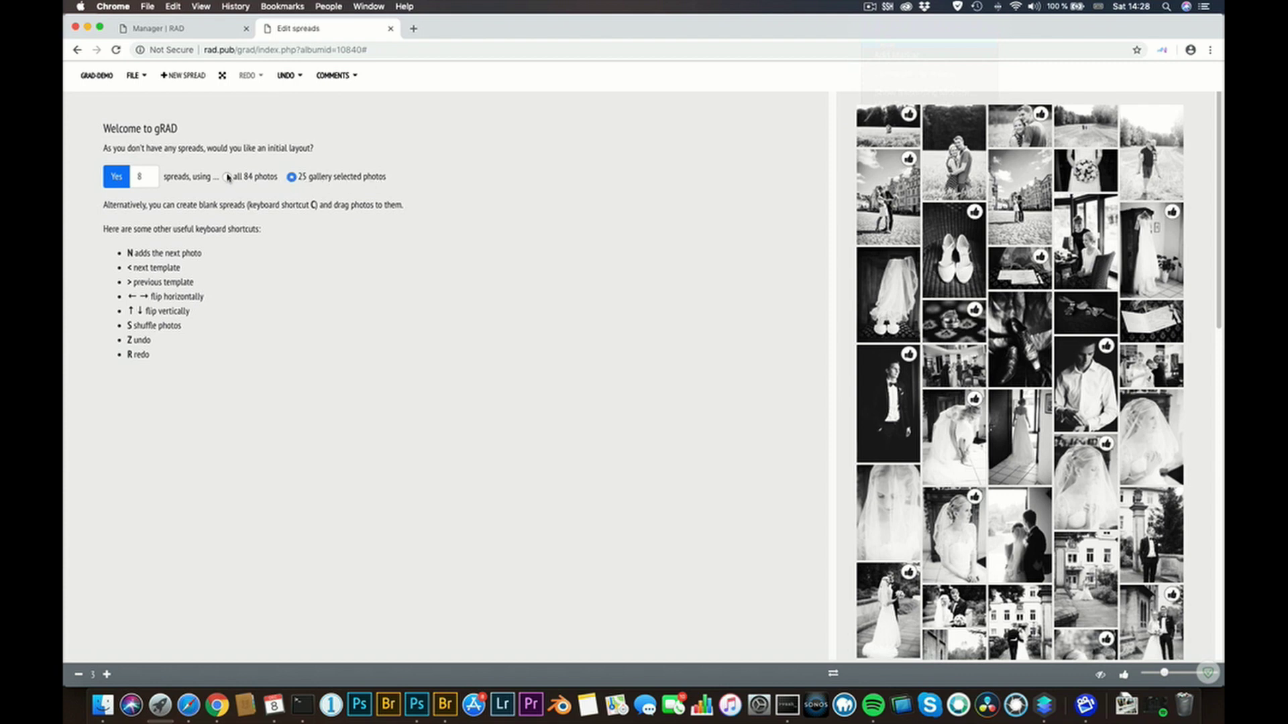
Generate an initial layout of 8 spreads using the 25 gallery selected photos
{"action": "left_click", "coordinate": [227, 177]}
{"action": "double_click", "coordinate": [148, 175]}
{"action": "type", "text": "30"}
{"action": "left_click", "coordinate": [291, 177]}
{"action": "left_click", "coordinate": [116, 178]}
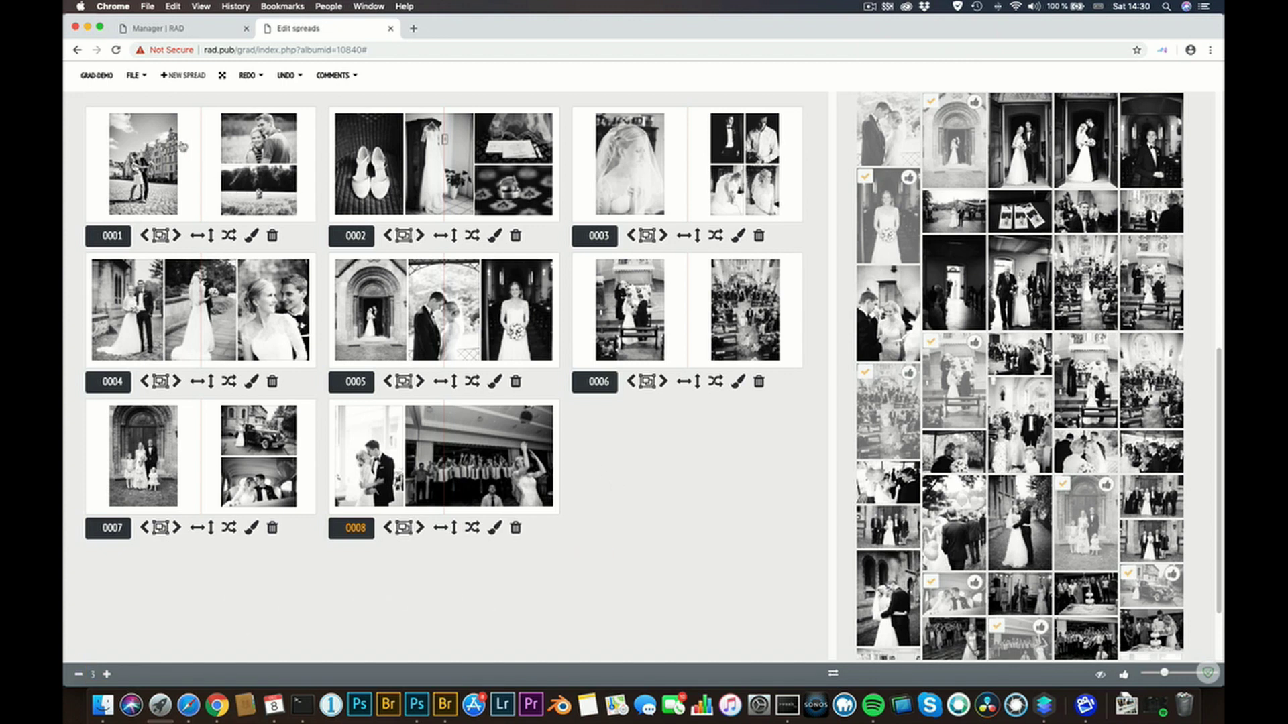
Delete all spreads and begin again with a new blank spread
{"action": "left_click", "coordinate": [133, 75]}
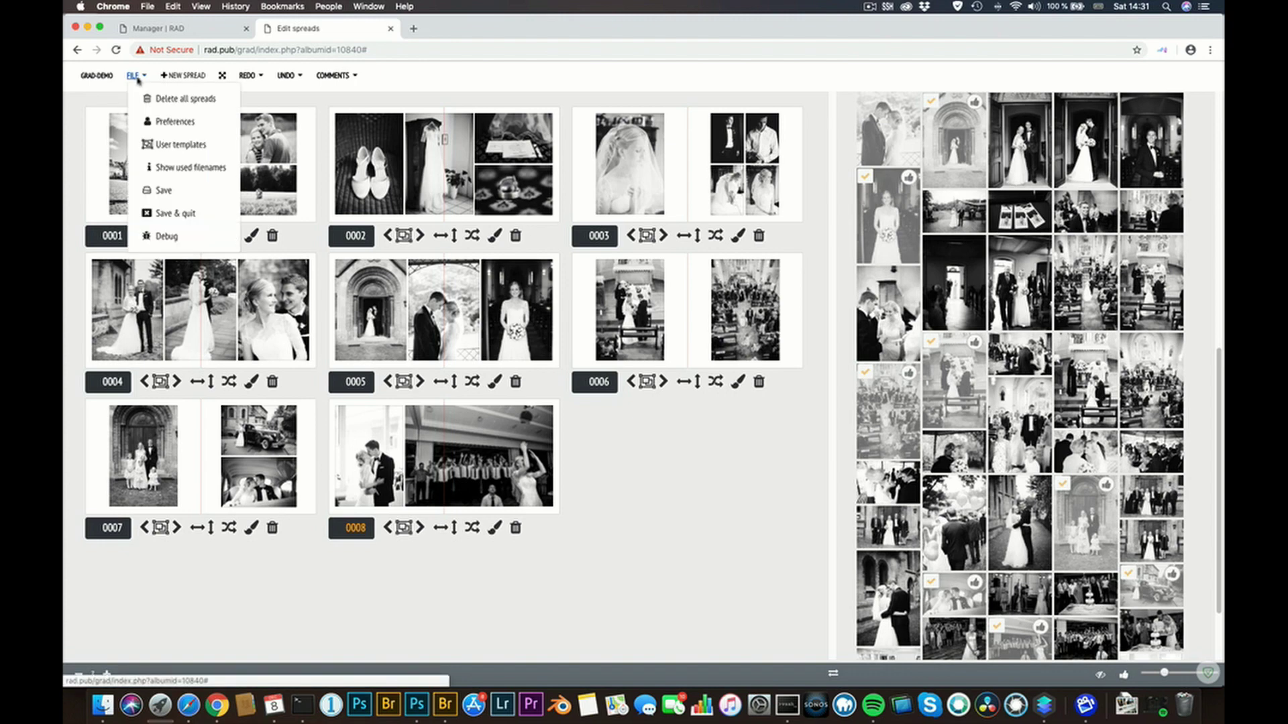
{"action": "left_click", "coordinate": [161, 99]}
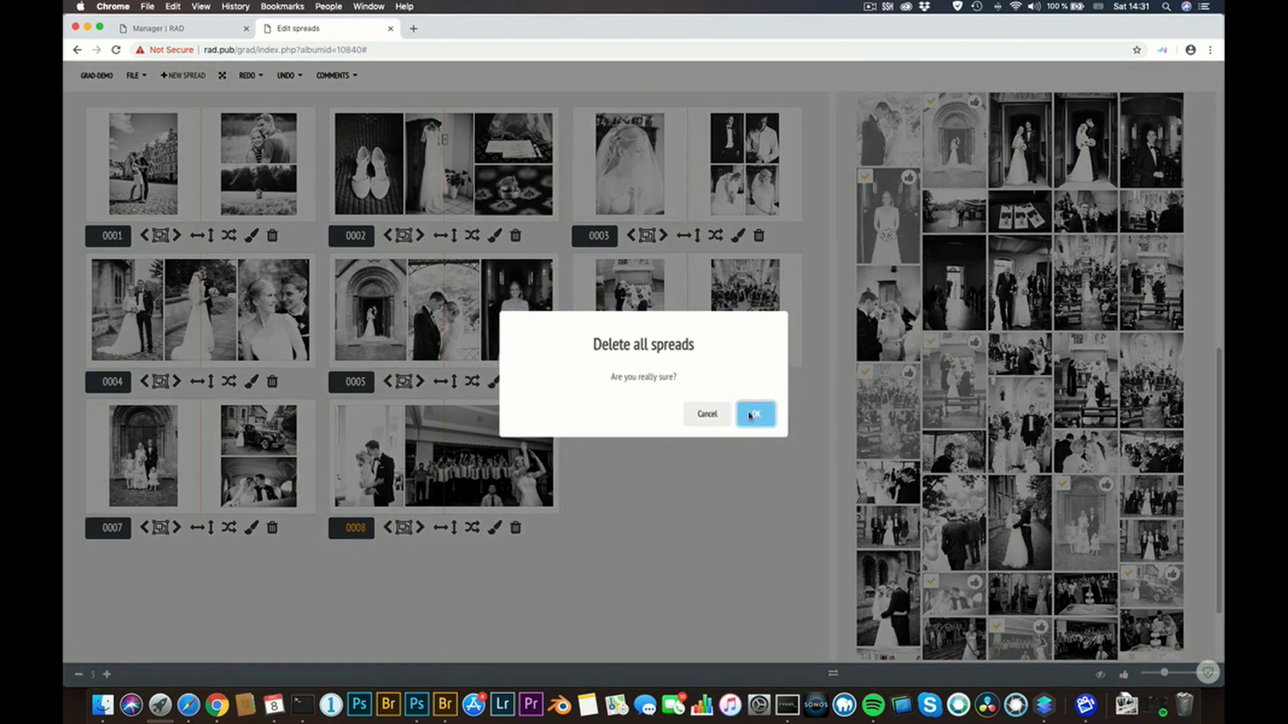
{"action": "left_click", "coordinate": [751, 417]}
{"action": "key", "text": "c"}
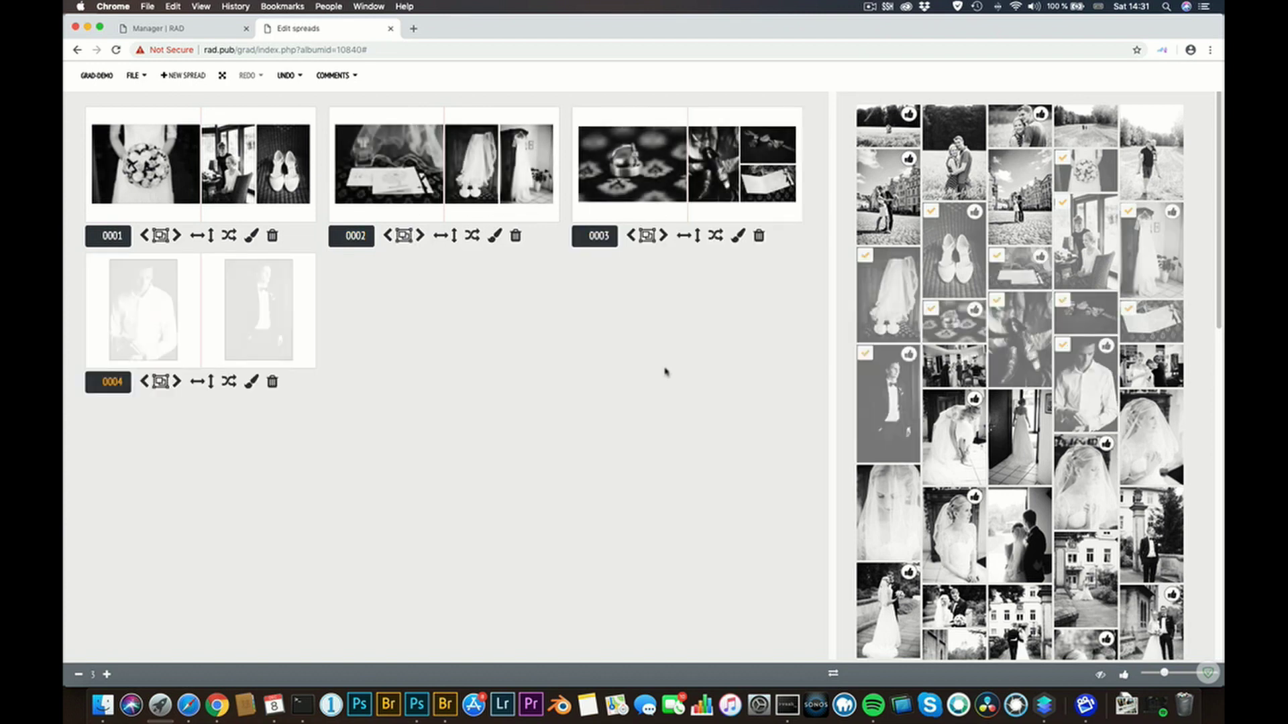
Undo the last two photo additions on spread 0004
{"action": "left_click", "coordinate": [286, 76]}
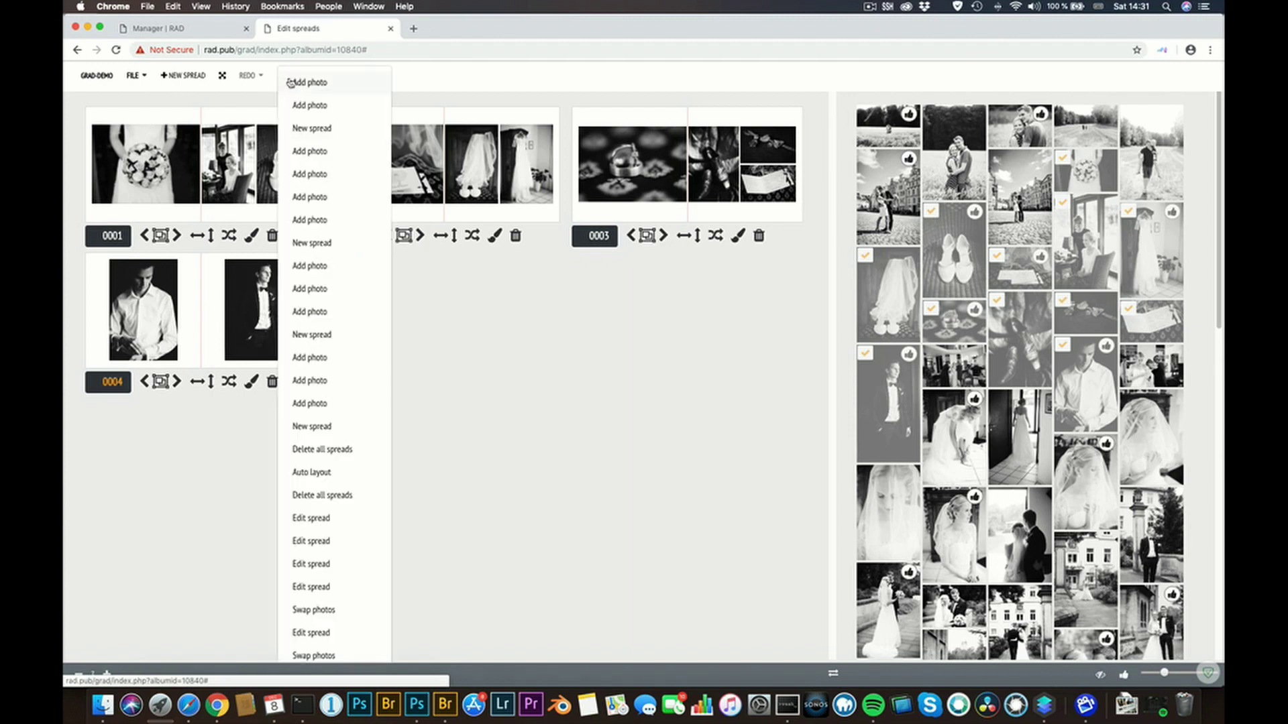
{"action": "left_click", "coordinate": [323, 87]}
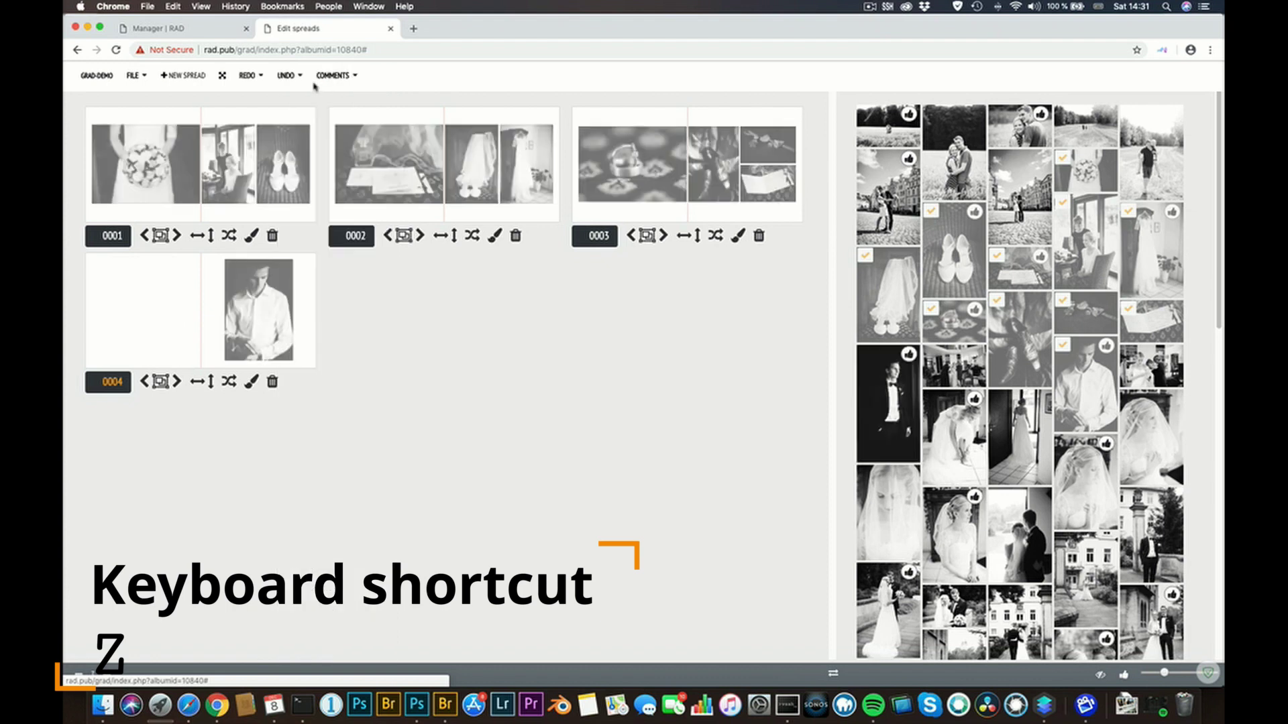
{"action": "left_click", "coordinate": [286, 77]}
{"action": "left_click", "coordinate": [304, 88]}
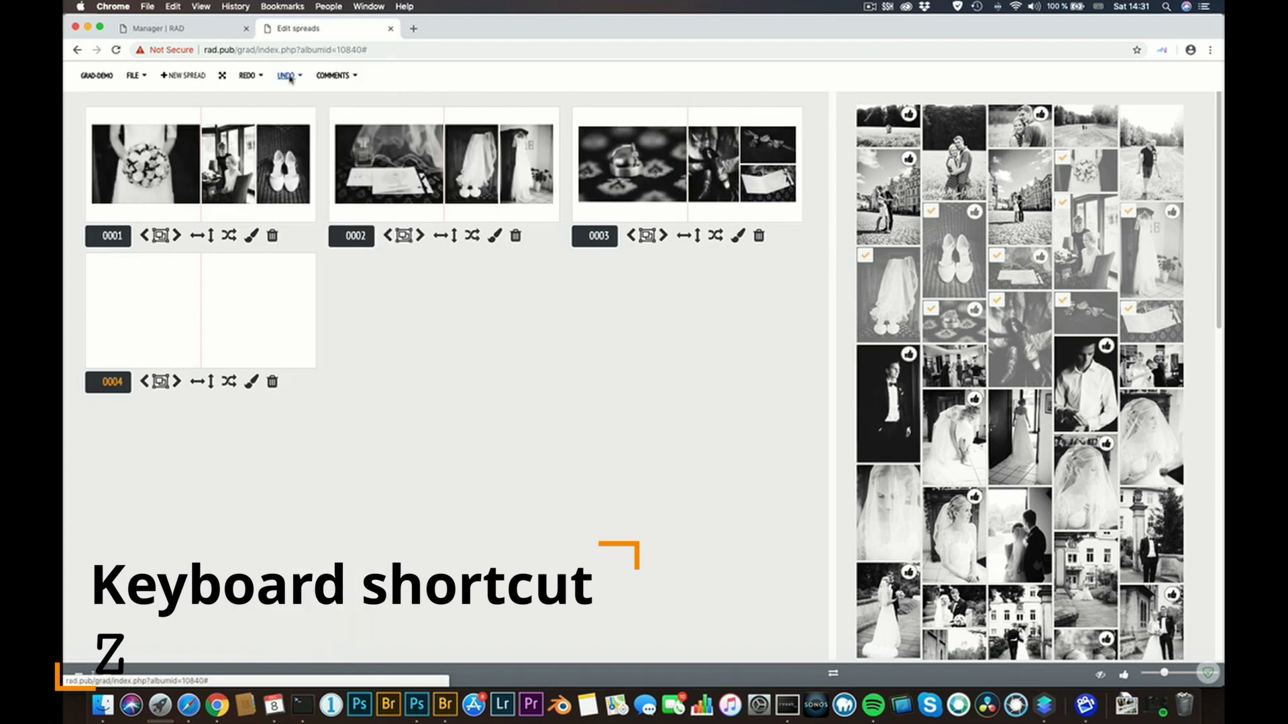
Undo every action back to the first new spread of this layout, then redo all of them through the last photo addition
{"action": "left_click", "coordinate": [286, 77]}
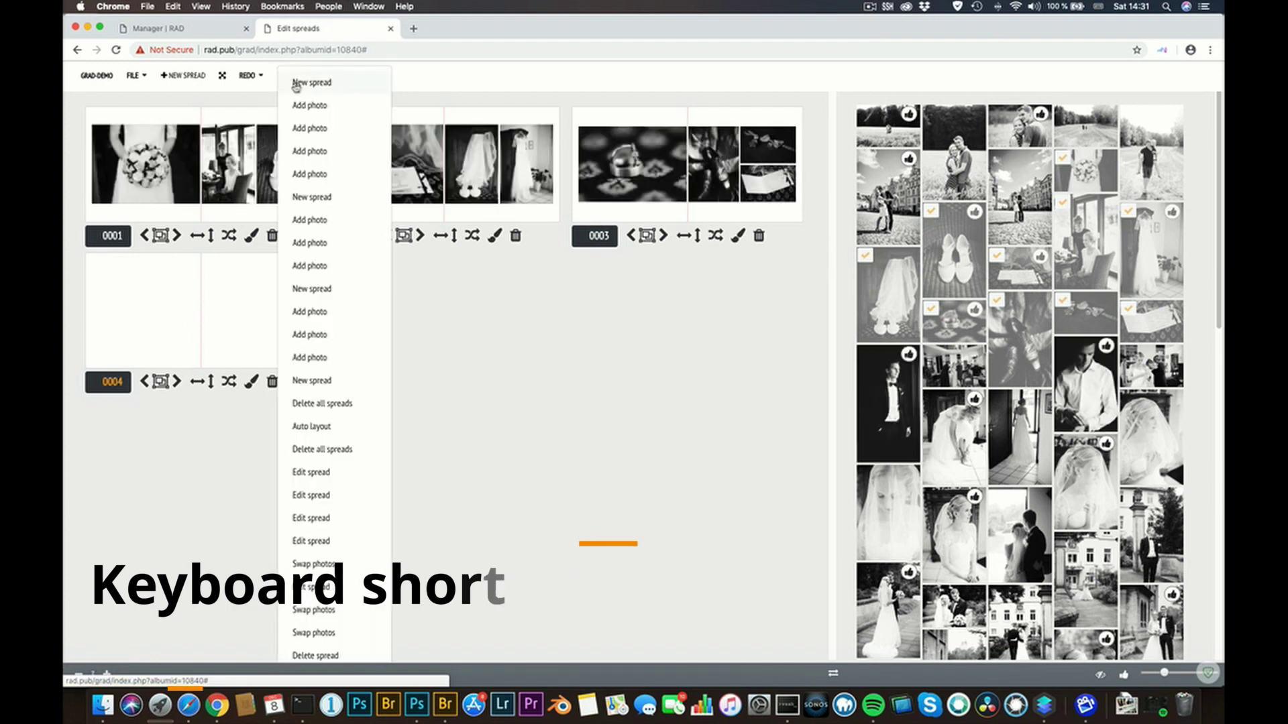
{"action": "left_click", "coordinate": [330, 382]}
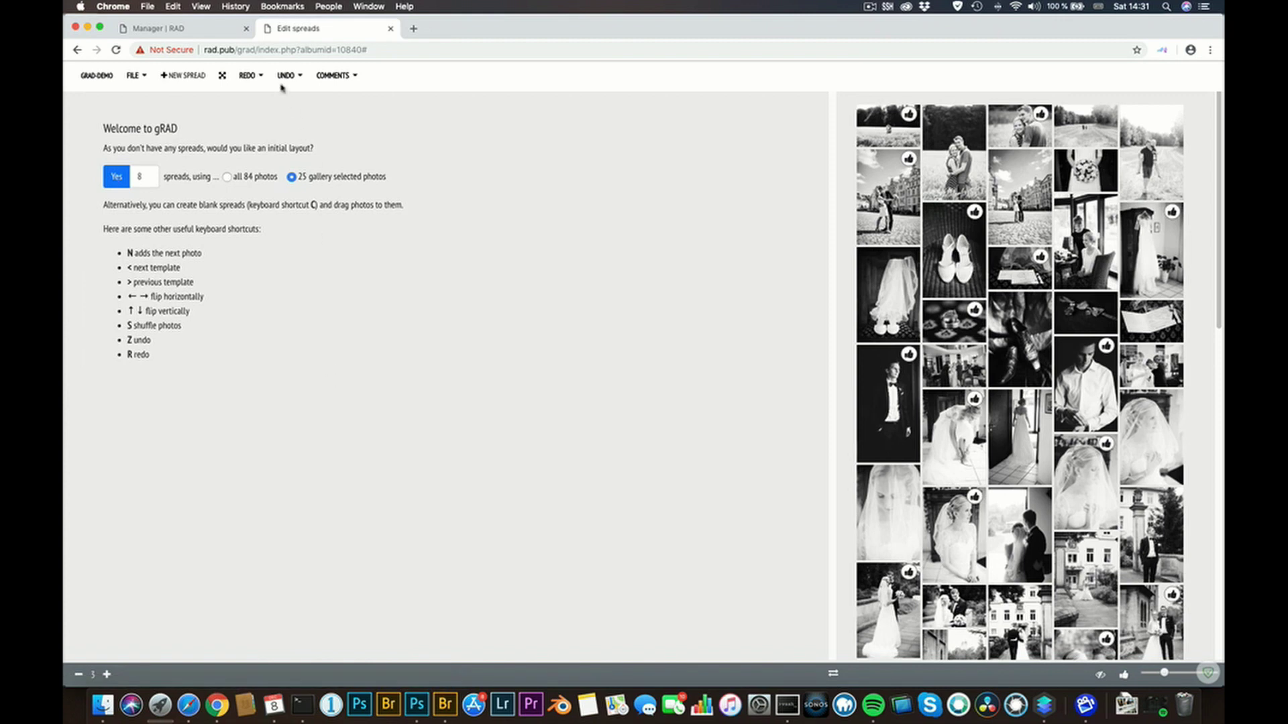
{"action": "left_click", "coordinate": [248, 77]}
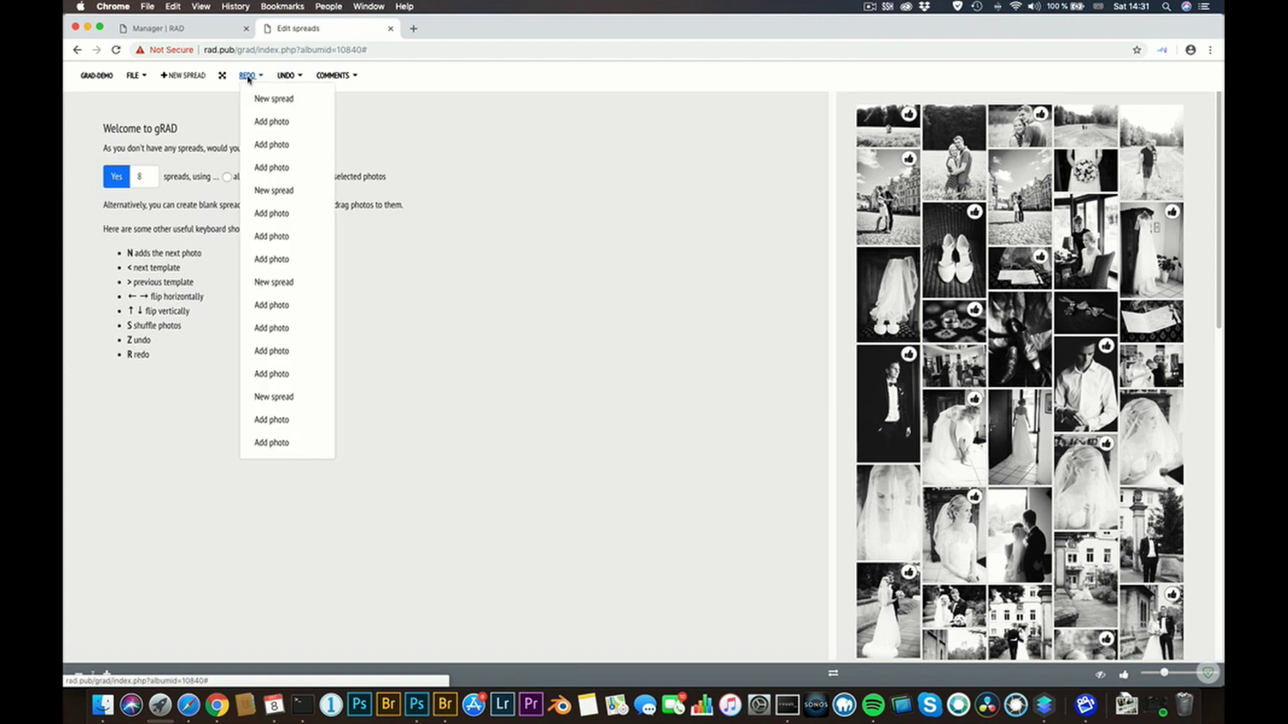
{"action": "left_click", "coordinate": [297, 441]}
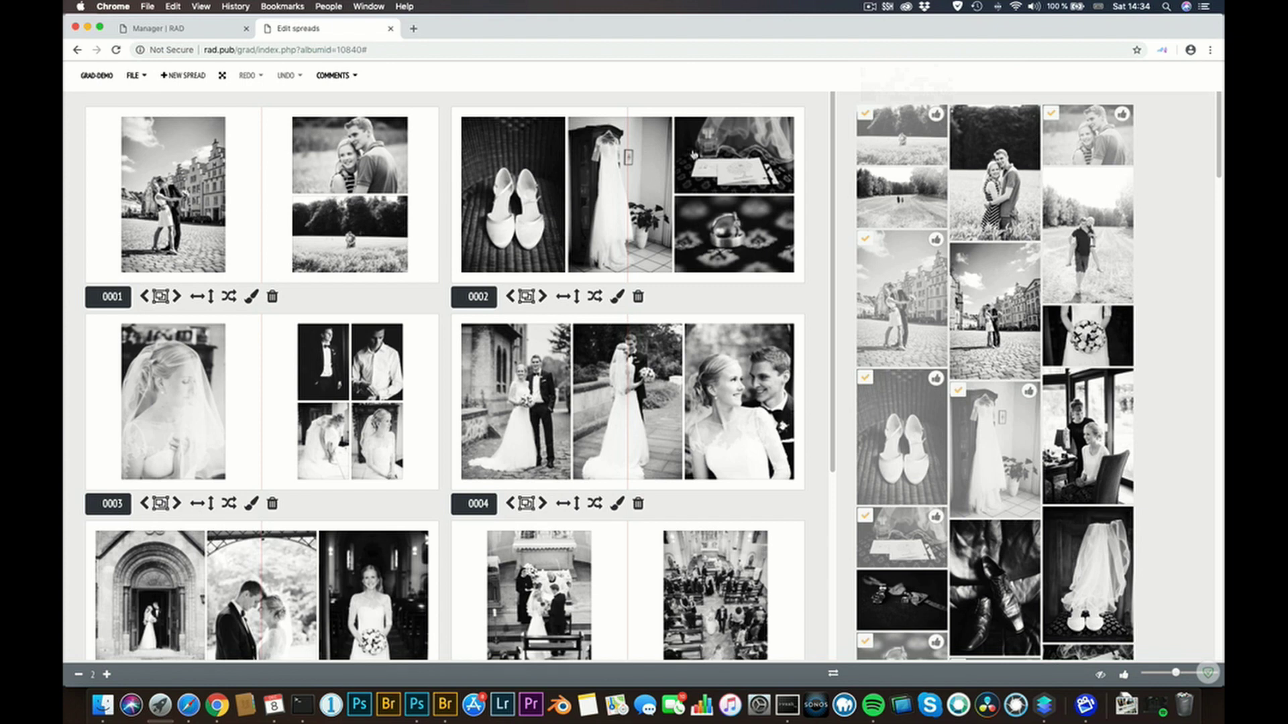
{"action": "left_click", "coordinate": [340, 75]}
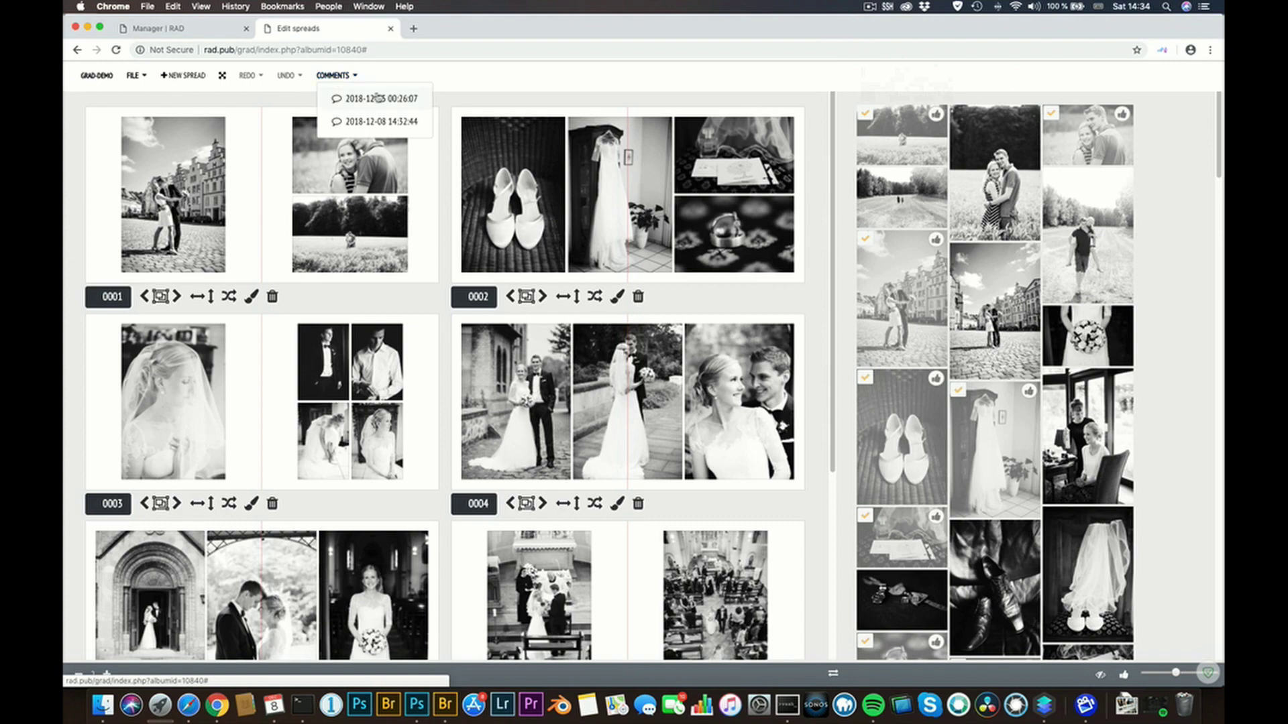
{"action": "left_click", "coordinate": [401, 122]}
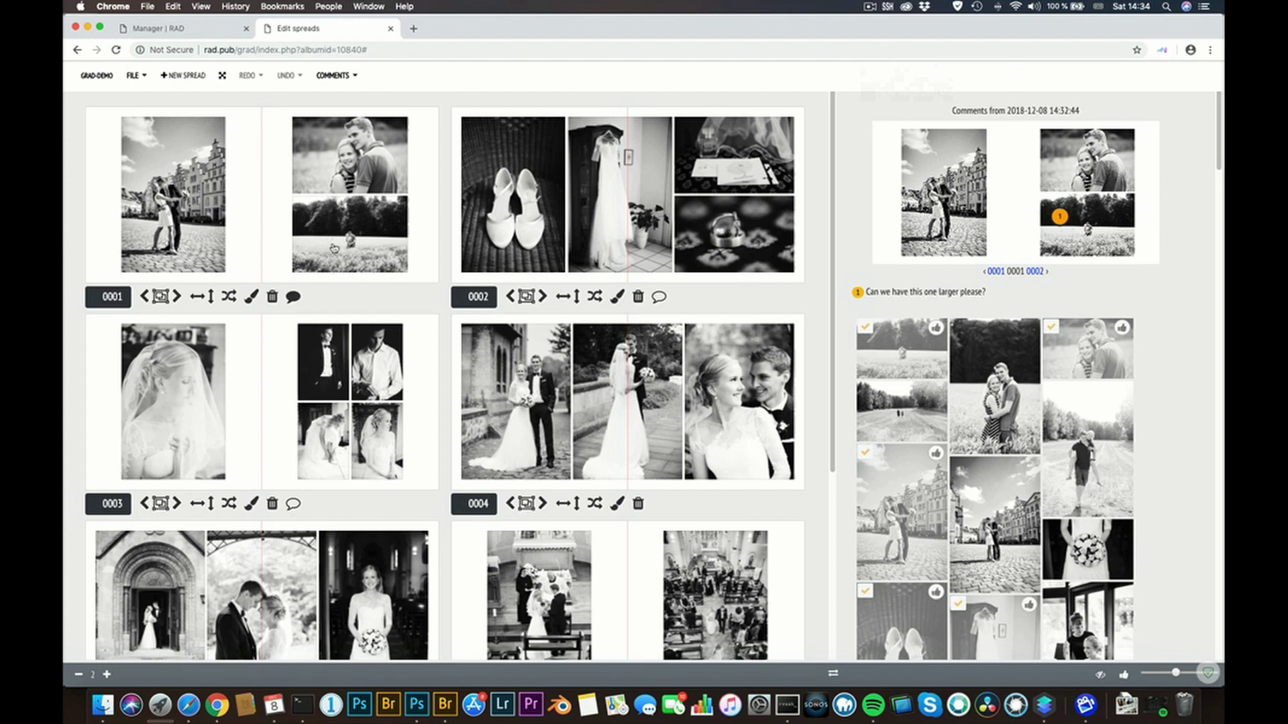
{"action": "left_click", "coordinate": [177, 296]}
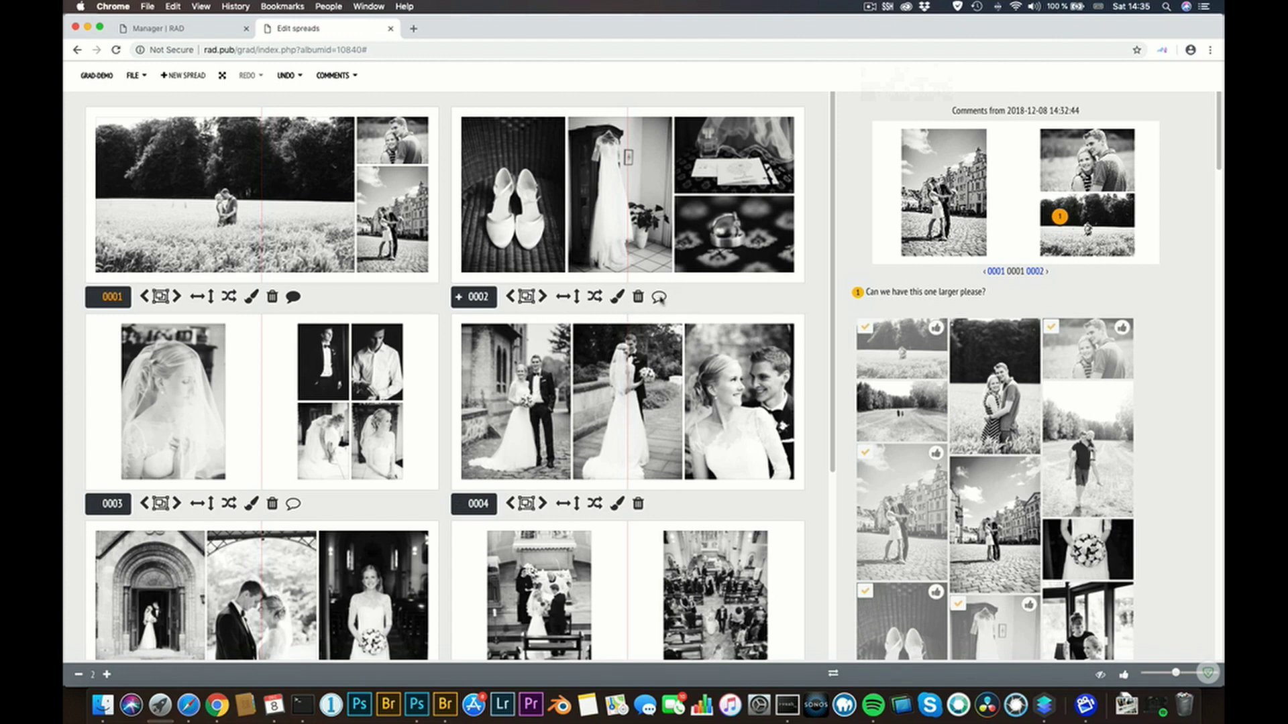
Follow the comments on spreads 0002 and 0003: flip 0002 horizontally and remove the large veiled bride portrait from 0003
{"action": "left_click", "coordinate": [660, 297]}
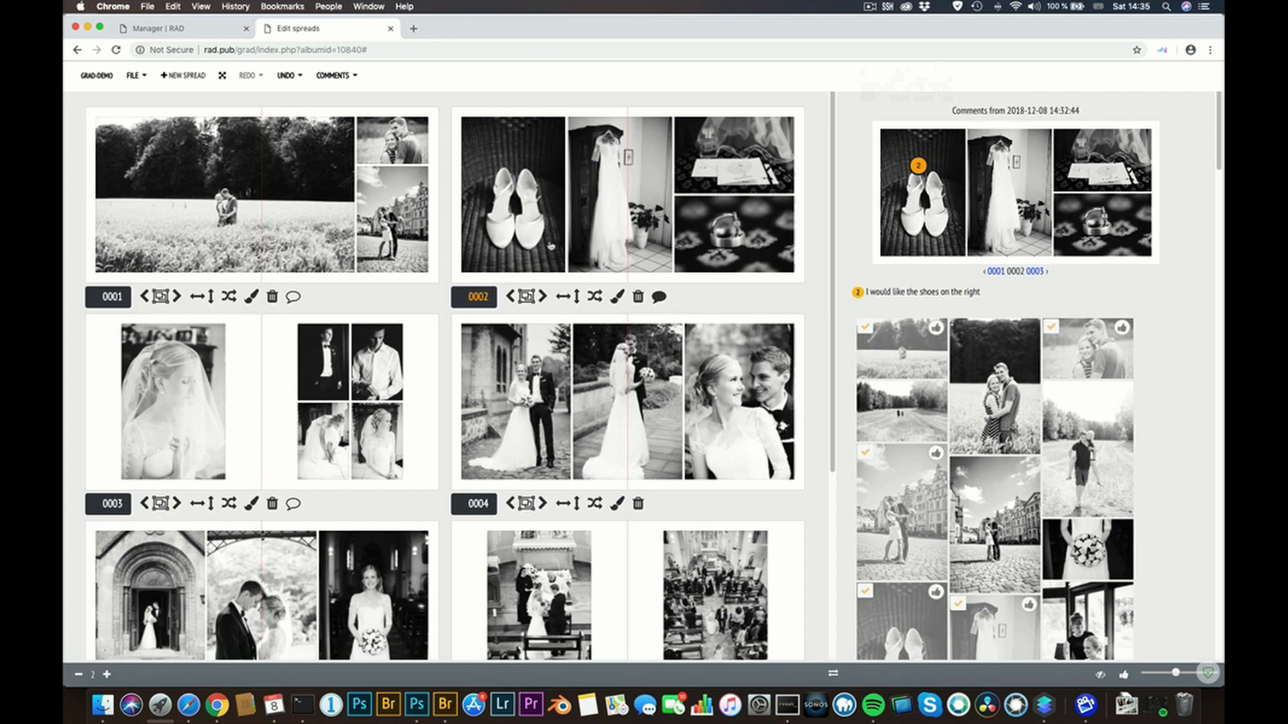
{"action": "left_click", "coordinate": [563, 297]}
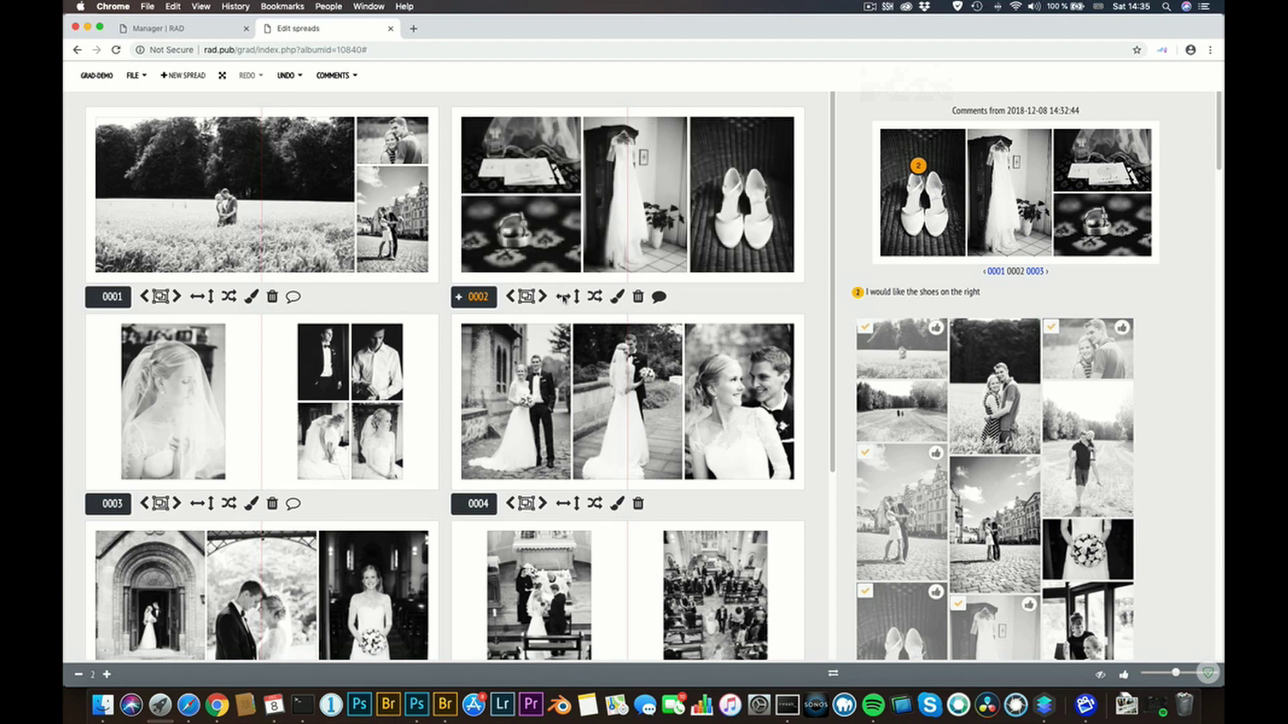
{"action": "left_click", "coordinate": [293, 503]}
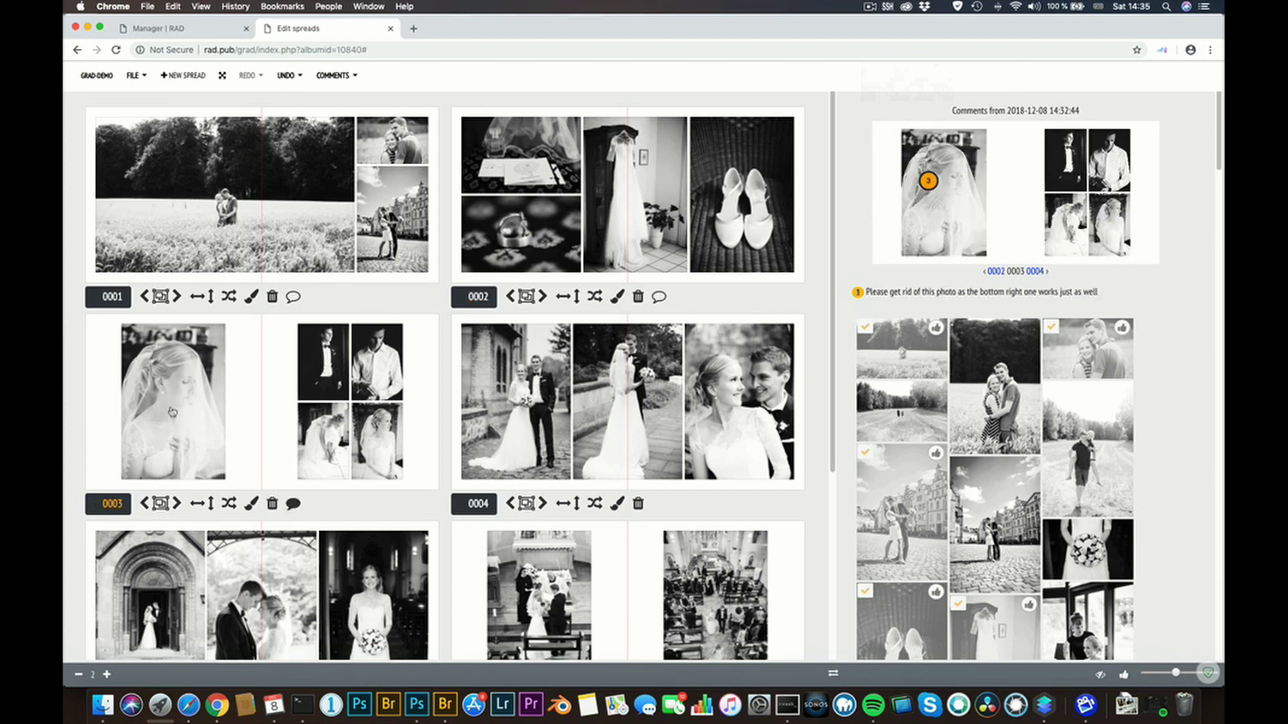
{"action": "left_click_drag", "start_coordinate": [175, 415], "coordinate": [1011, 523]}
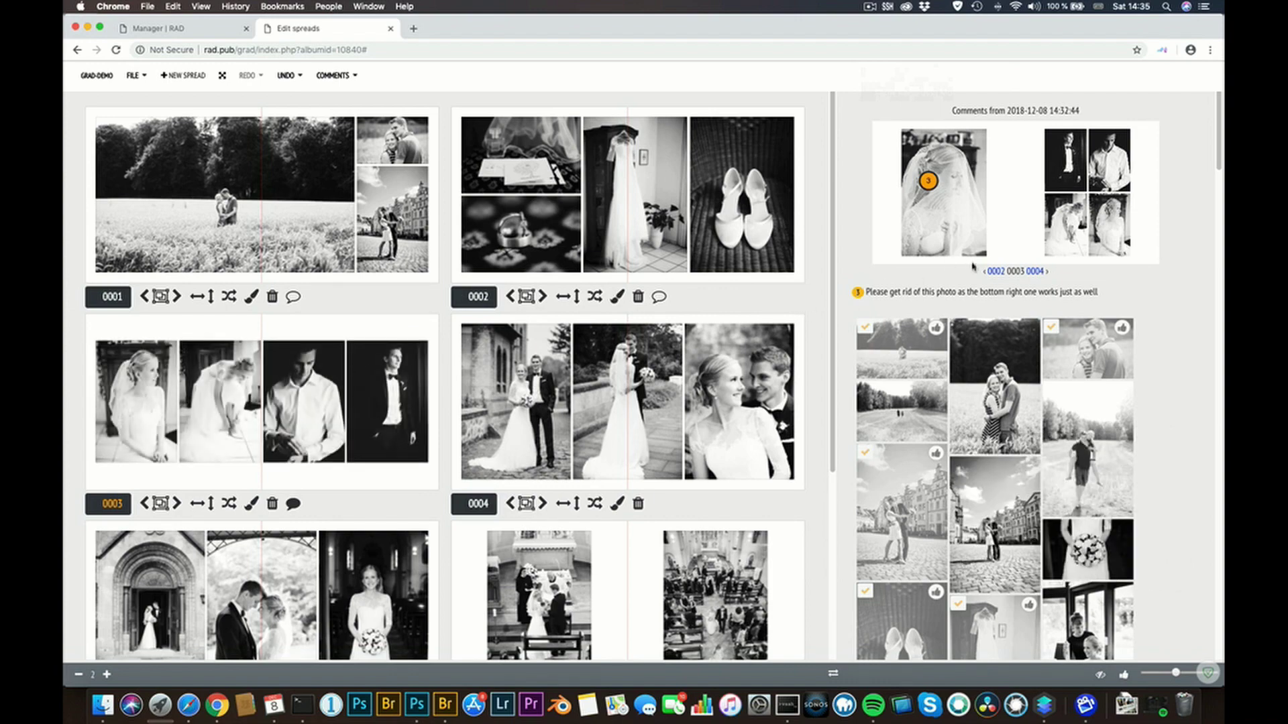
Show the comment on spread 0005 and swap its church doorway photo with the neighbouring couple photo
{"action": "scroll", "coordinate": [623, 481], "scroll_direction": "down", "scroll_amount": 4}
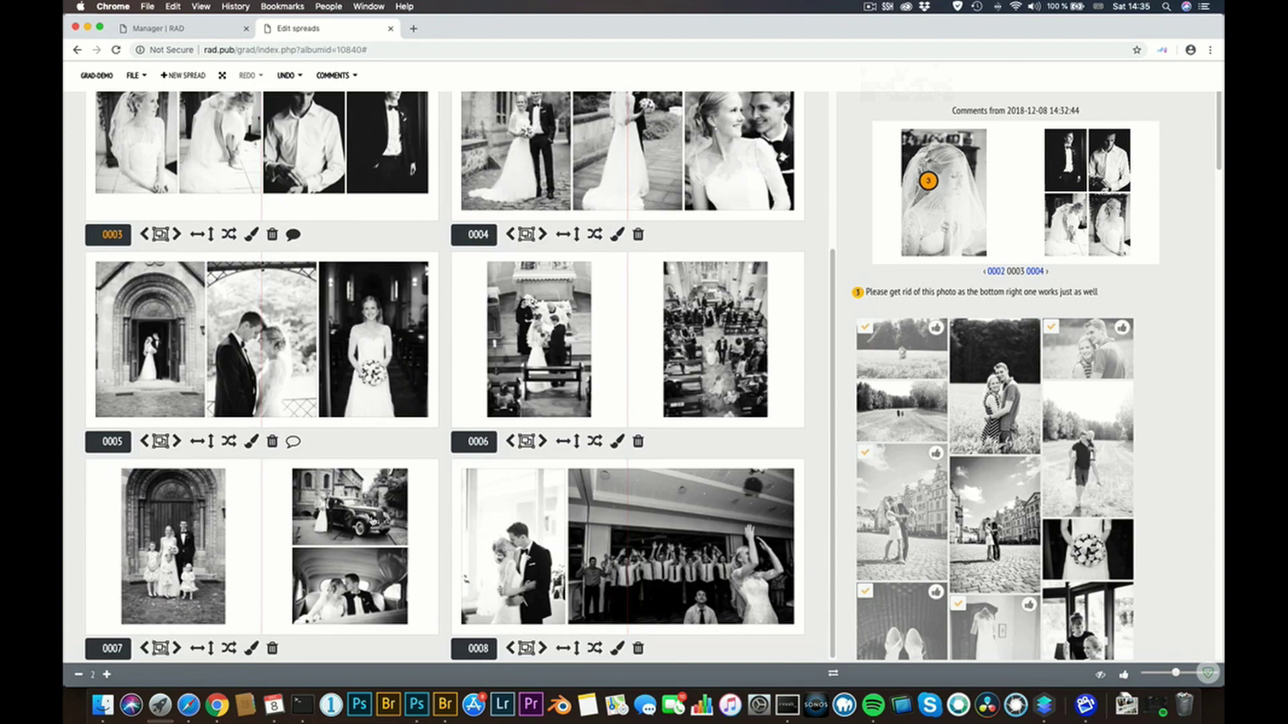
{"action": "left_click", "coordinate": [293, 441]}
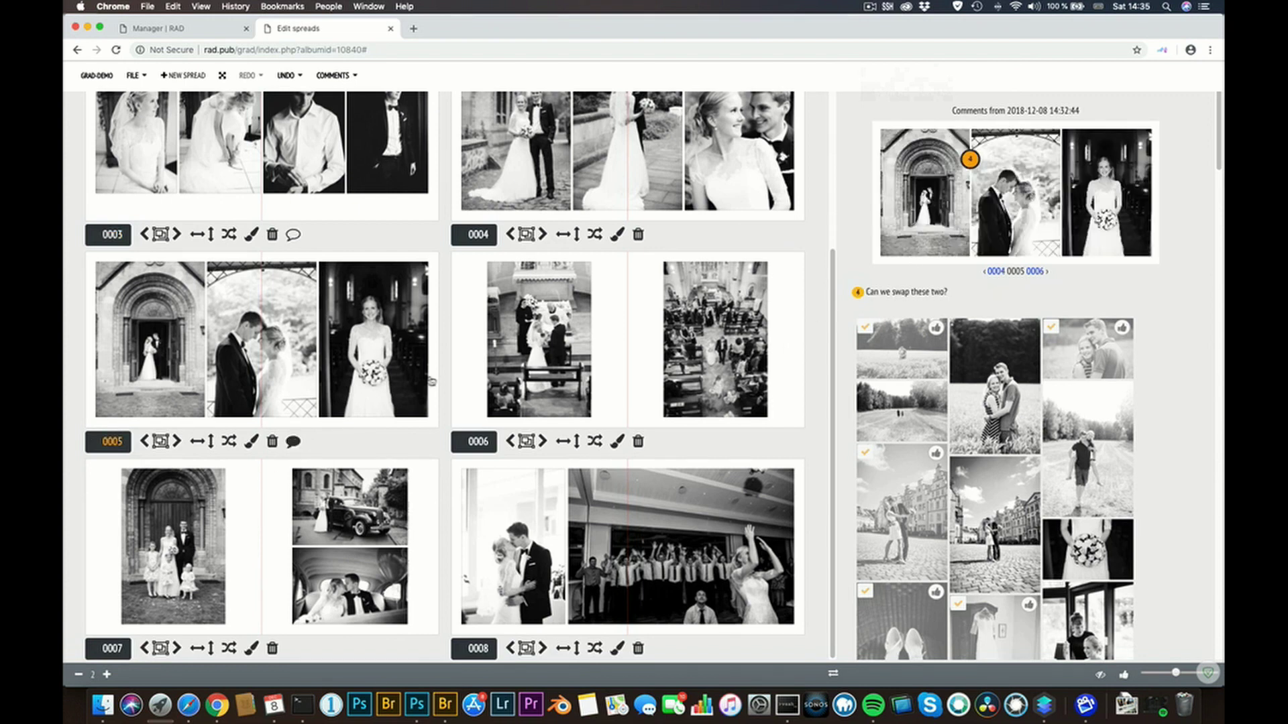
{"action": "left_click_drag", "start_coordinate": [284, 358], "coordinate": [186, 357]}
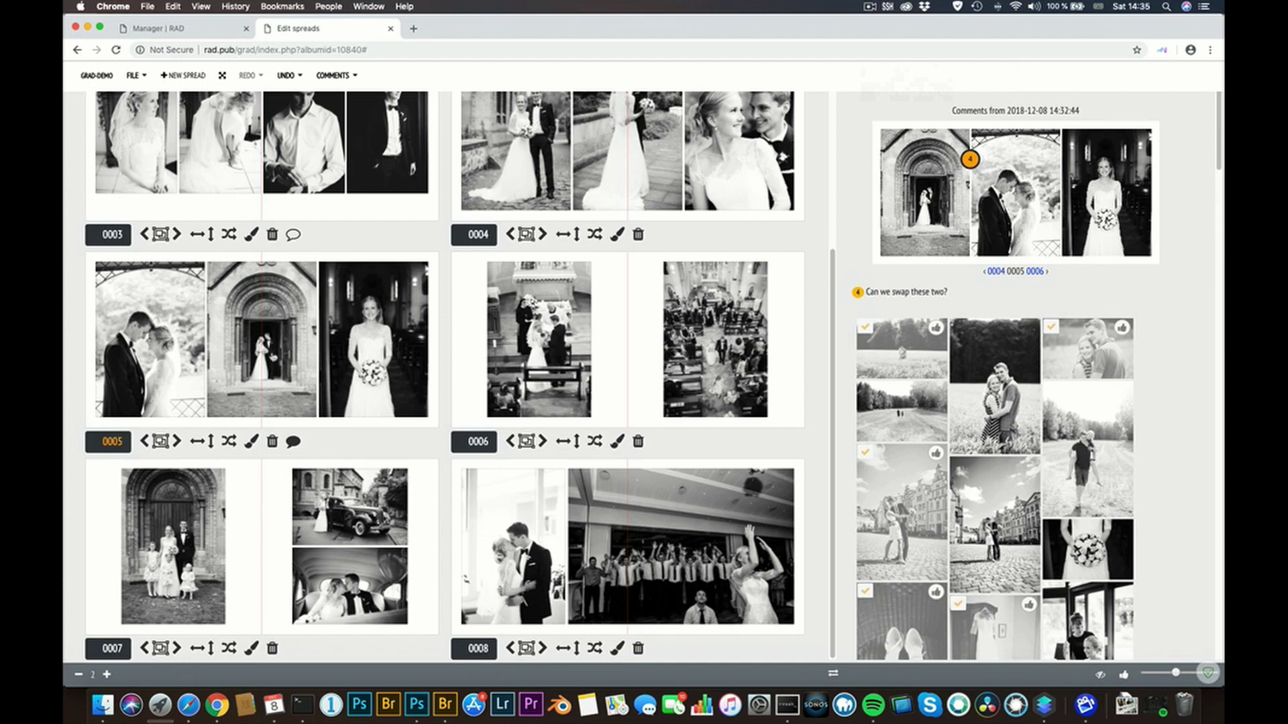
Show the list of used filenames and preview it with the comma, OR and Newline separators
{"action": "left_click", "coordinate": [136, 76]}
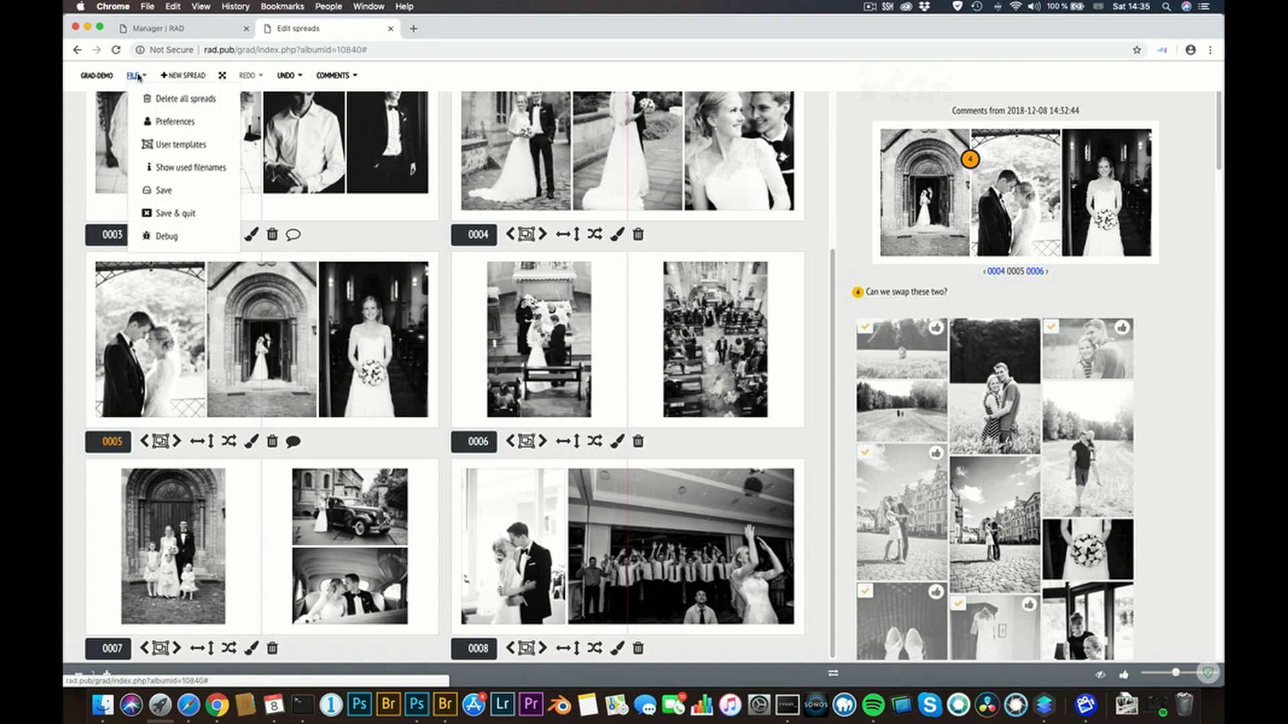
{"action": "left_click", "coordinate": [184, 169]}
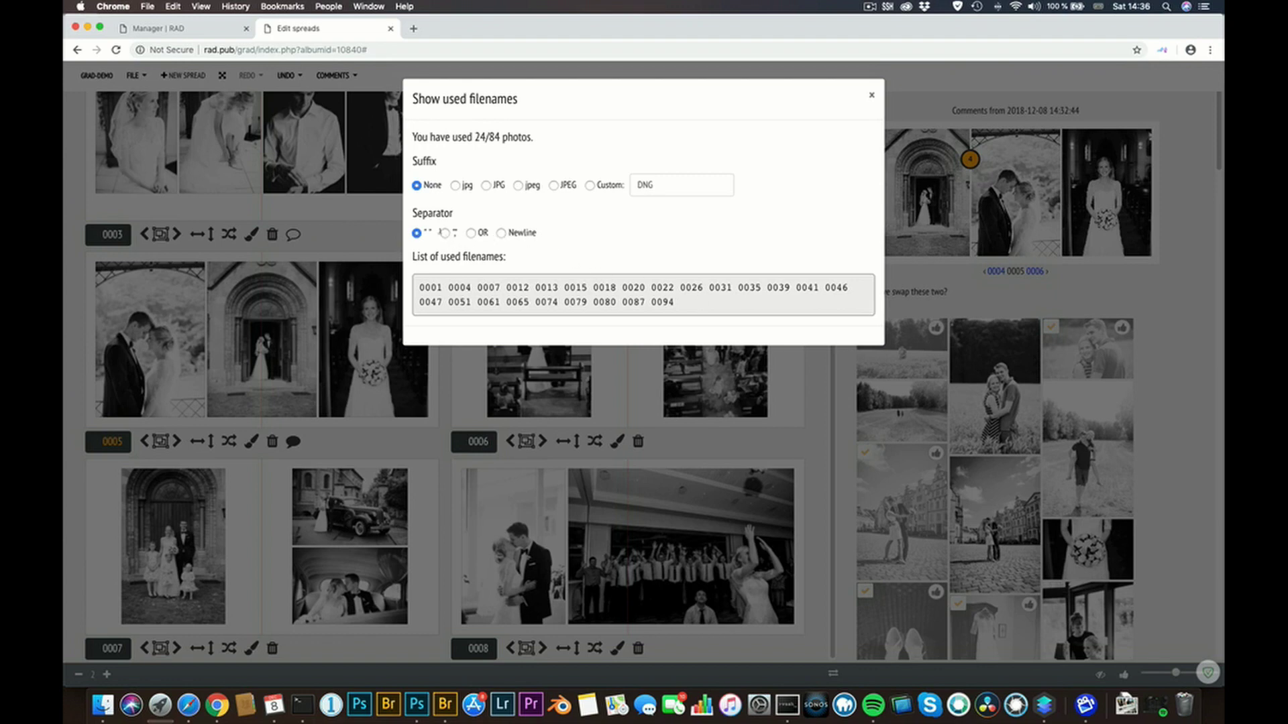
{"action": "left_click", "coordinate": [446, 233]}
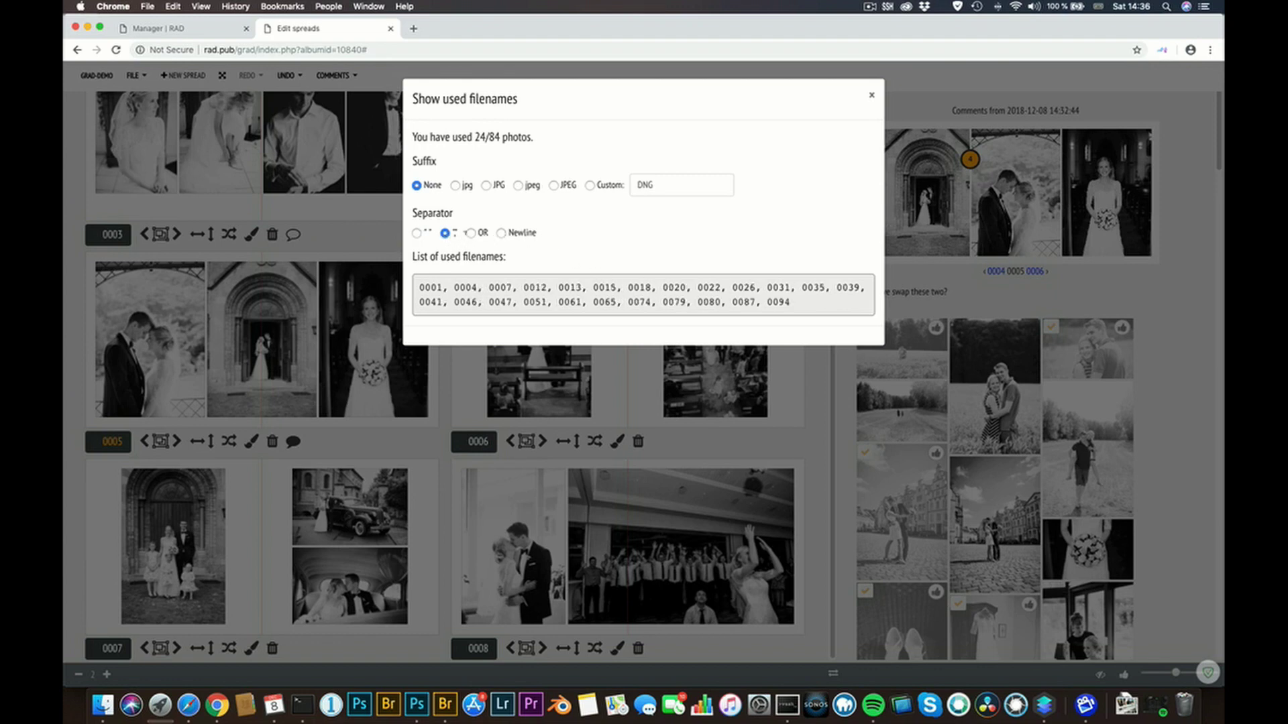
{"action": "left_click", "coordinate": [471, 233]}
{"action": "left_click", "coordinate": [501, 233]}
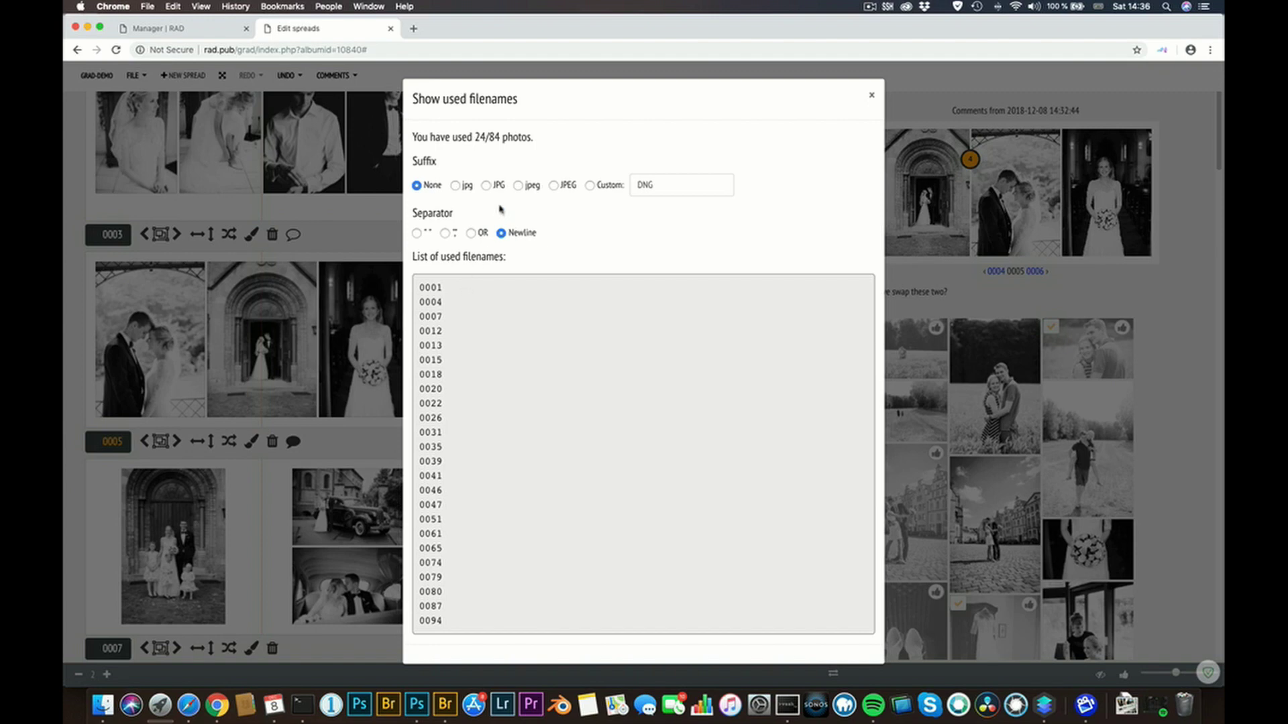
Format the used filenames with the custom suffix CR2 and comma separators, and select the whole list
{"action": "left_click", "coordinate": [461, 186]}
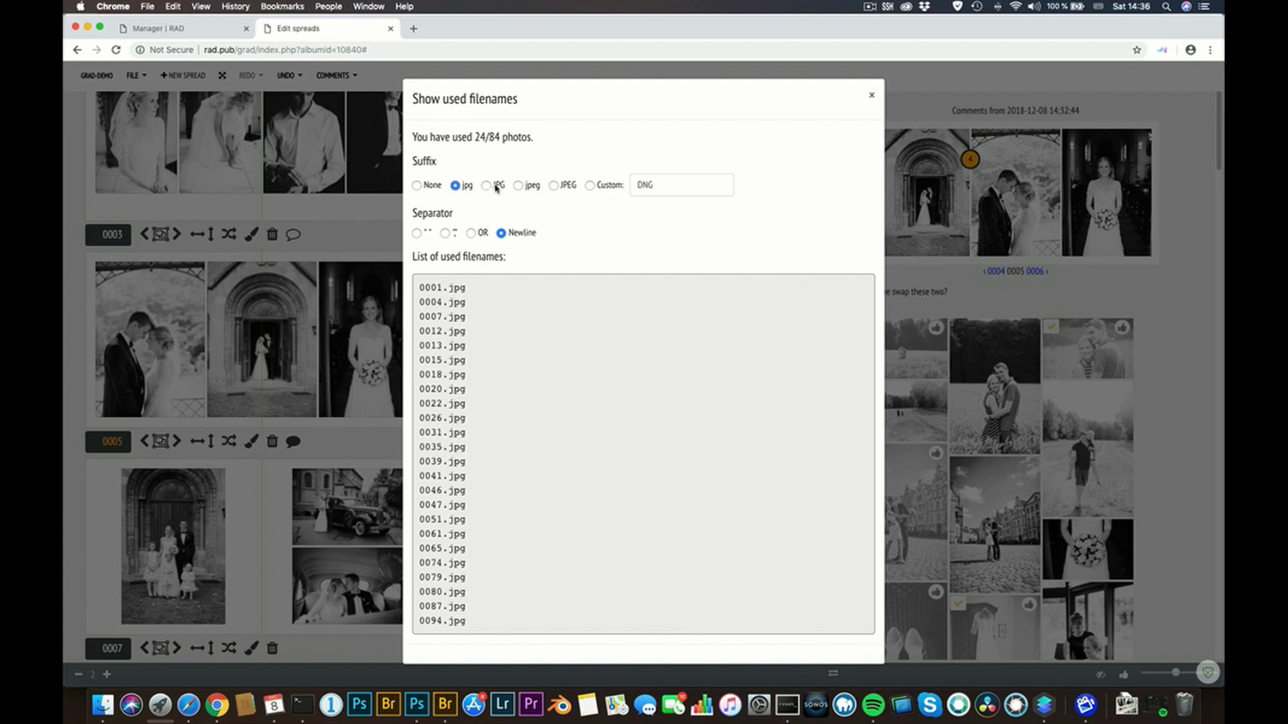
{"action": "left_click", "coordinate": [554, 186]}
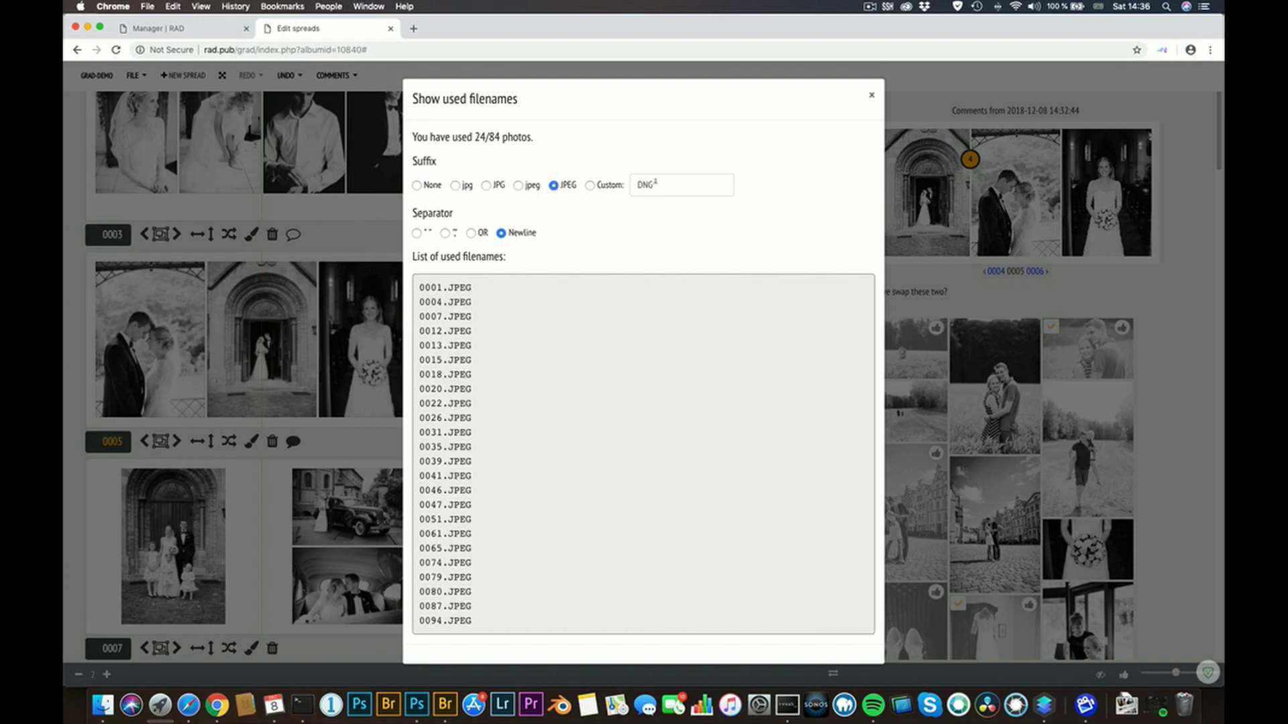
{"action": "left_click", "coordinate": [596, 186]}
{"action": "double_click", "coordinate": [658, 182]}
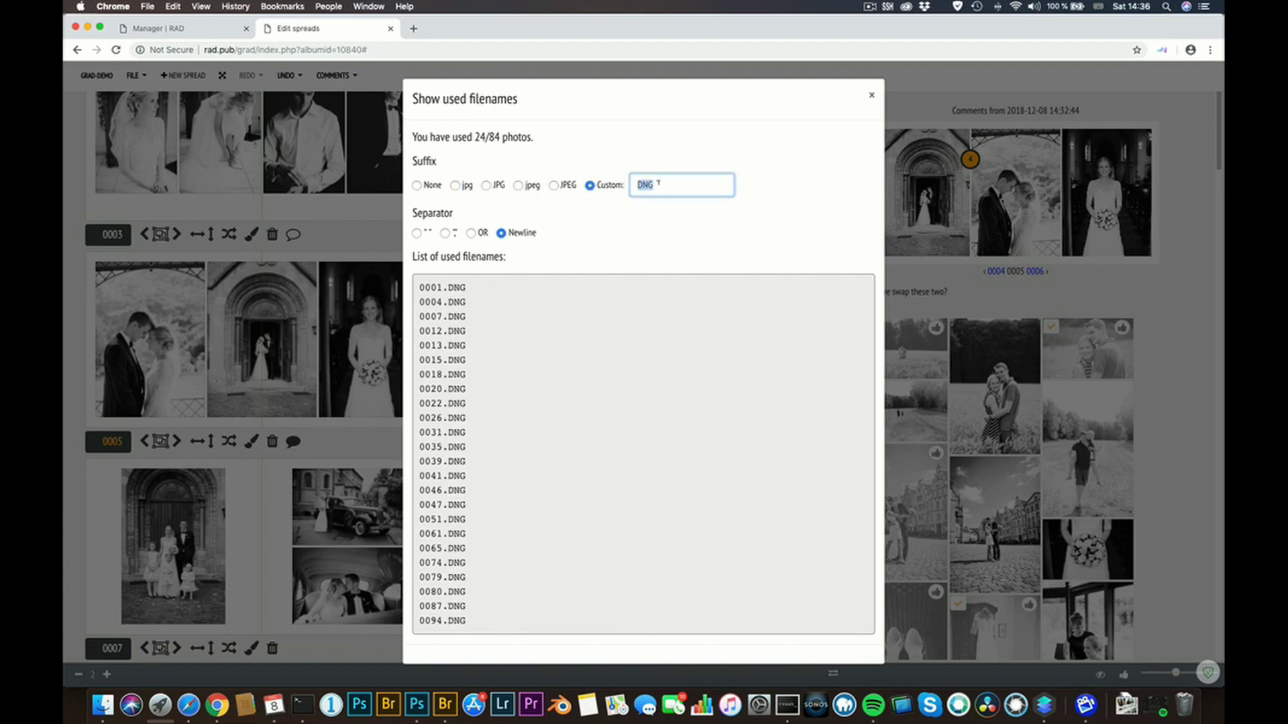
{"action": "type", "text": "CR2"}
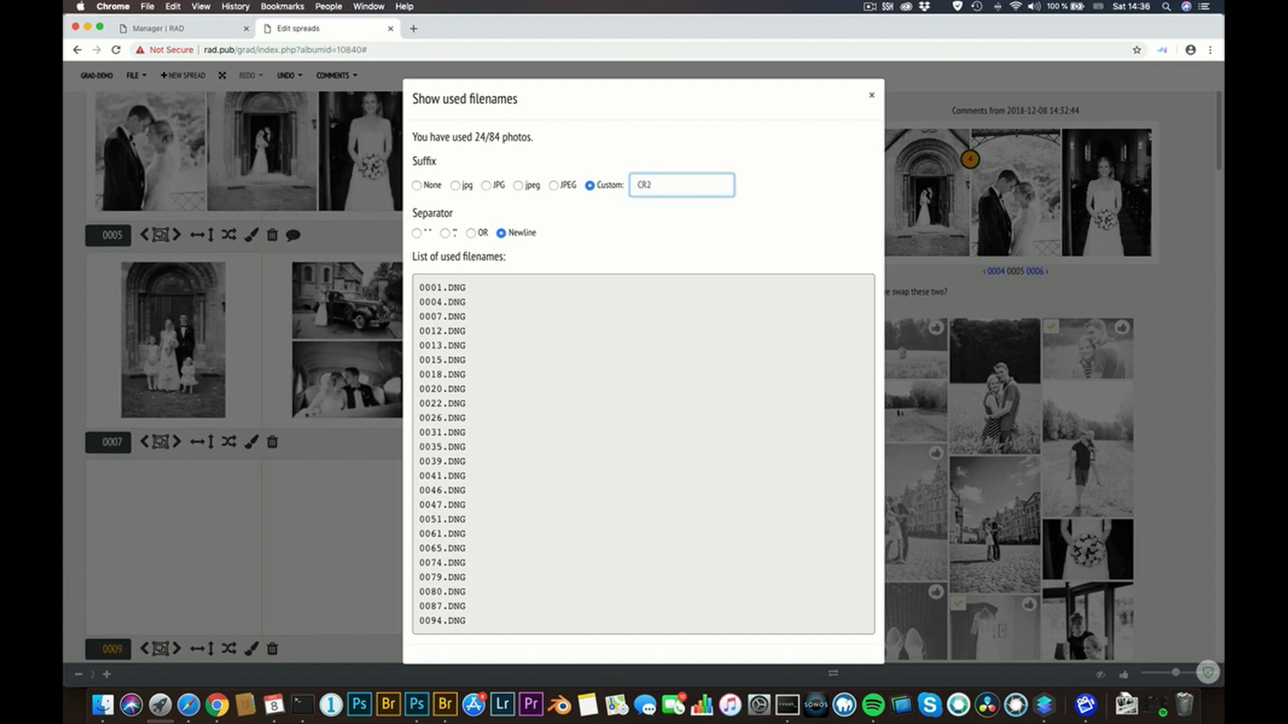
{"action": "left_click", "coordinate": [589, 185]}
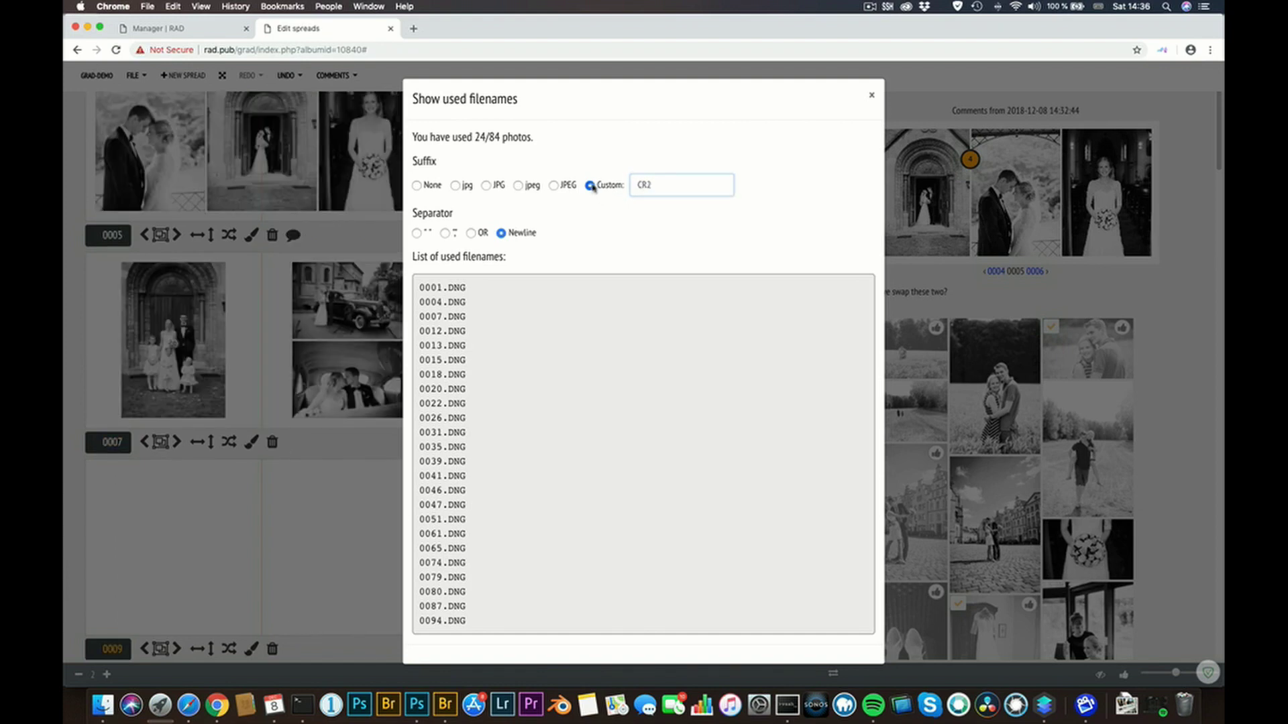
{"action": "left_click", "coordinate": [445, 233]}
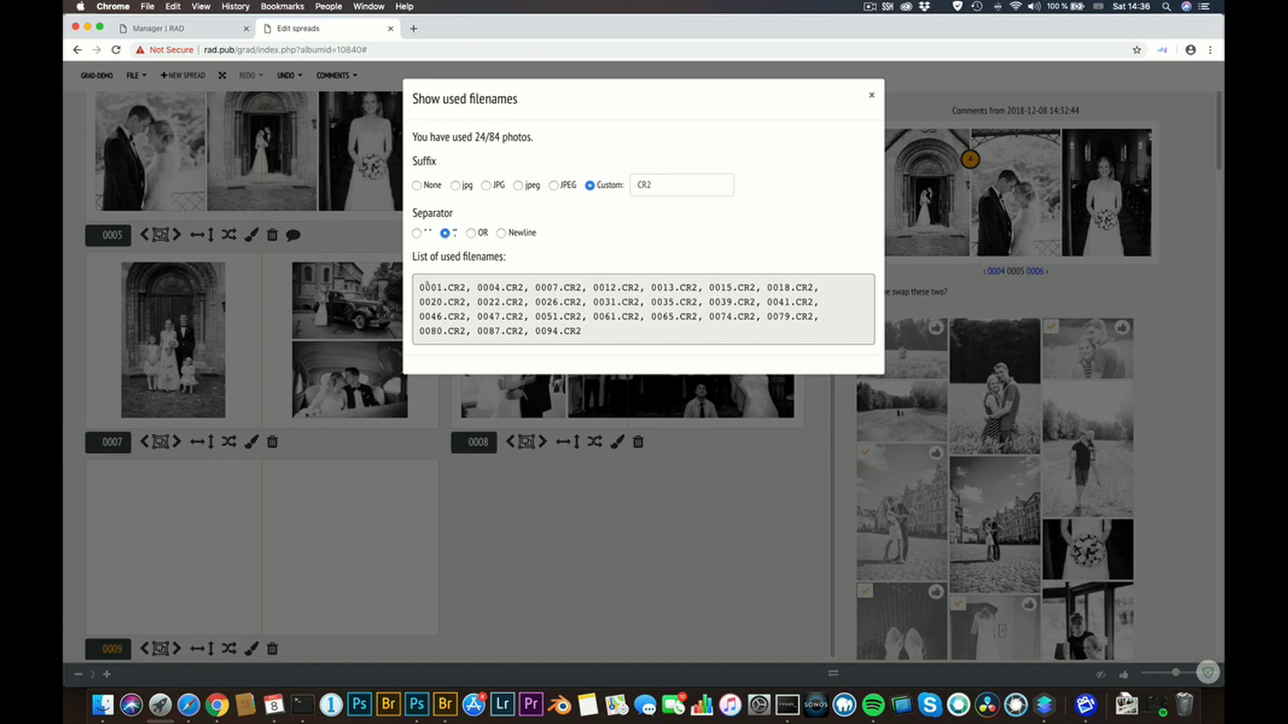
{"action": "left_click_drag", "start_coordinate": [421, 285], "coordinate": [612, 330]}
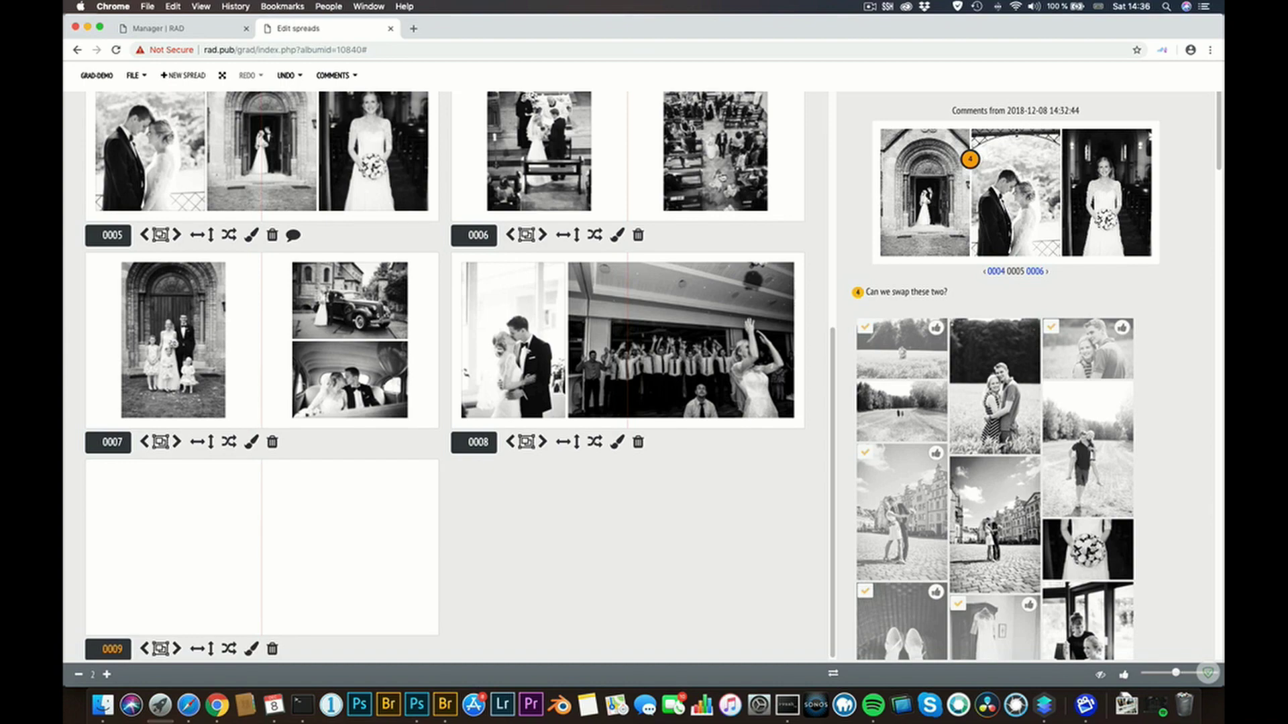
Display four spreads per row with the photo gallery hidden, and delete the blank spread 0009
{"action": "scroll", "coordinate": [442, 375], "scroll_direction": "up", "scroll_amount": 10}
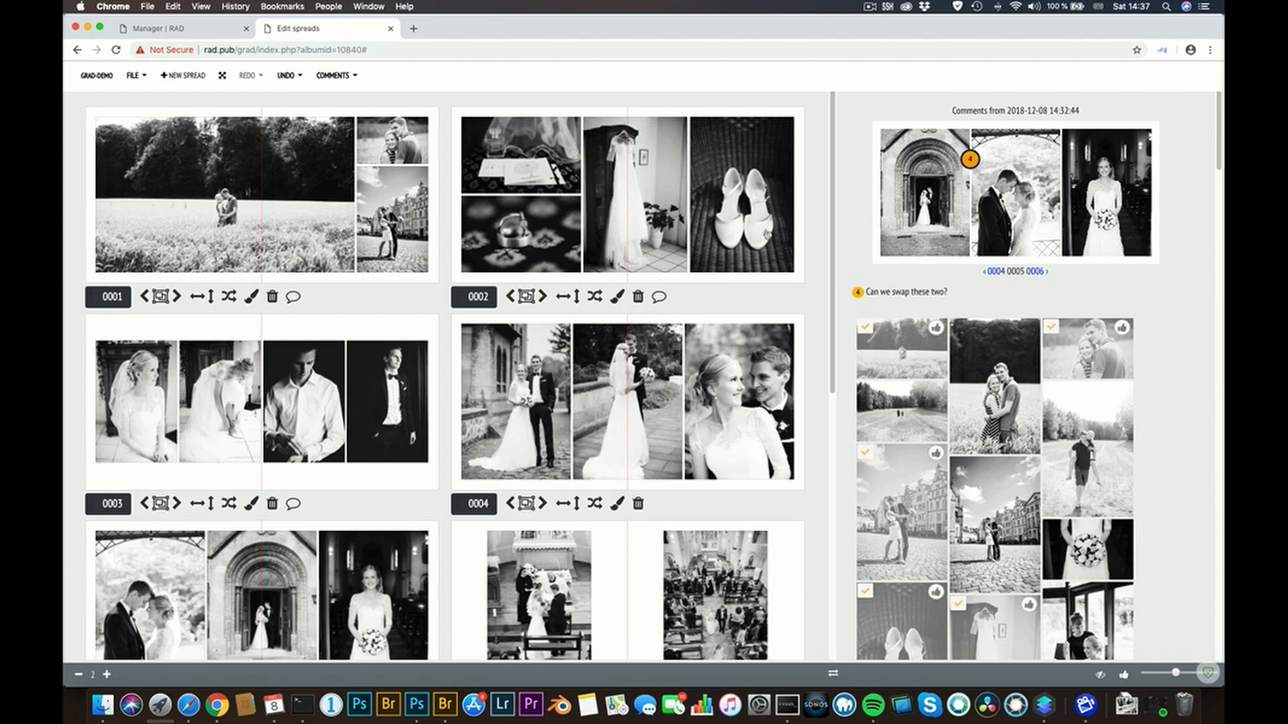
{"action": "left_click", "coordinate": [1099, 675]}
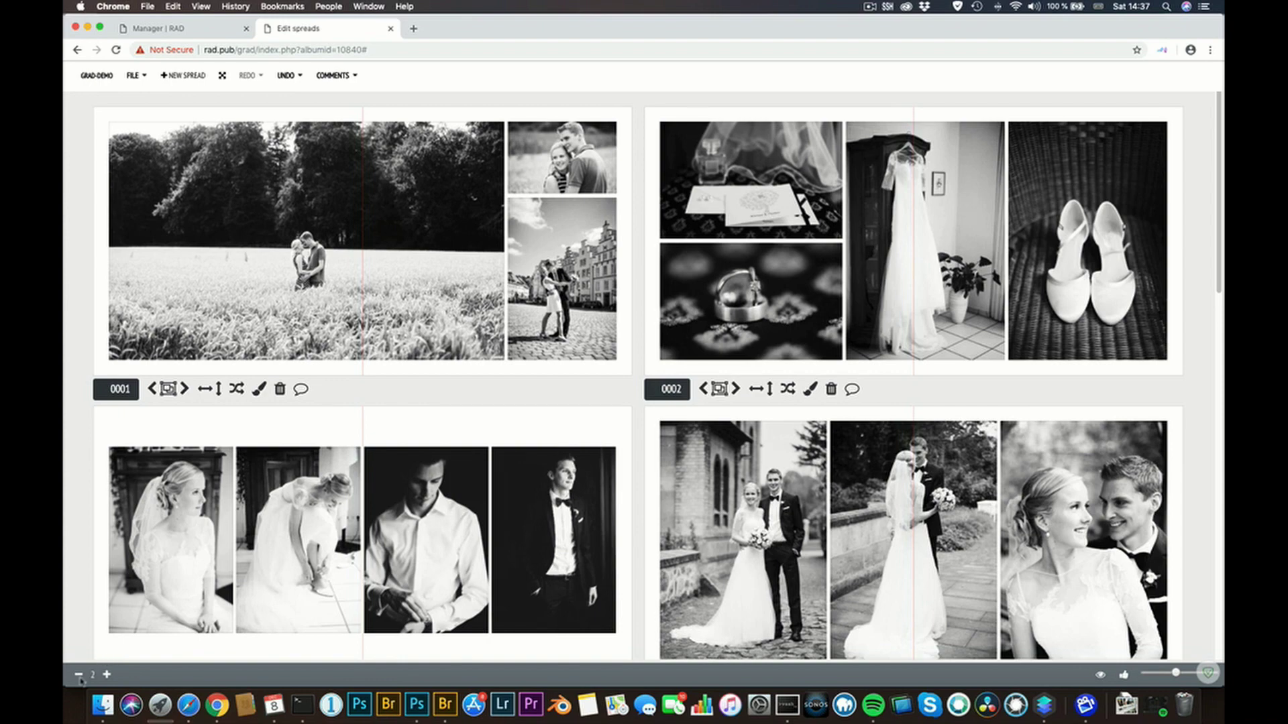
{"action": "left_click", "coordinate": [79, 674]}
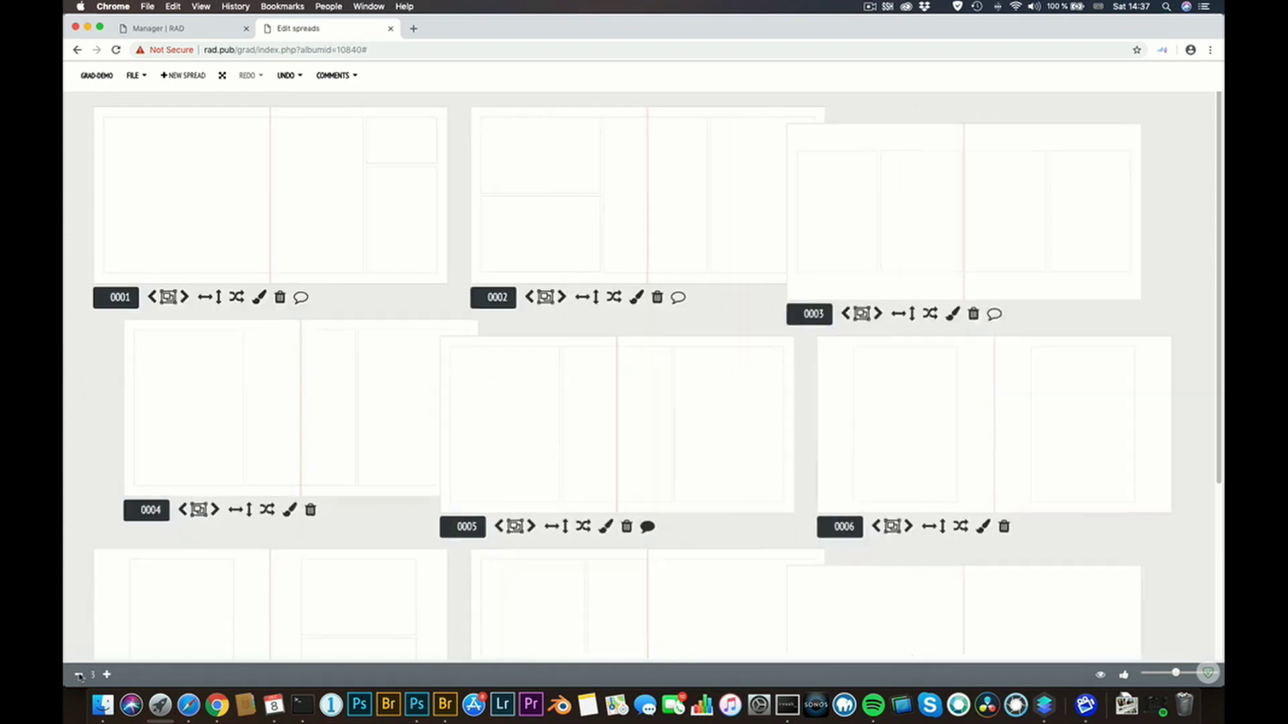
{"action": "left_click", "coordinate": [79, 674]}
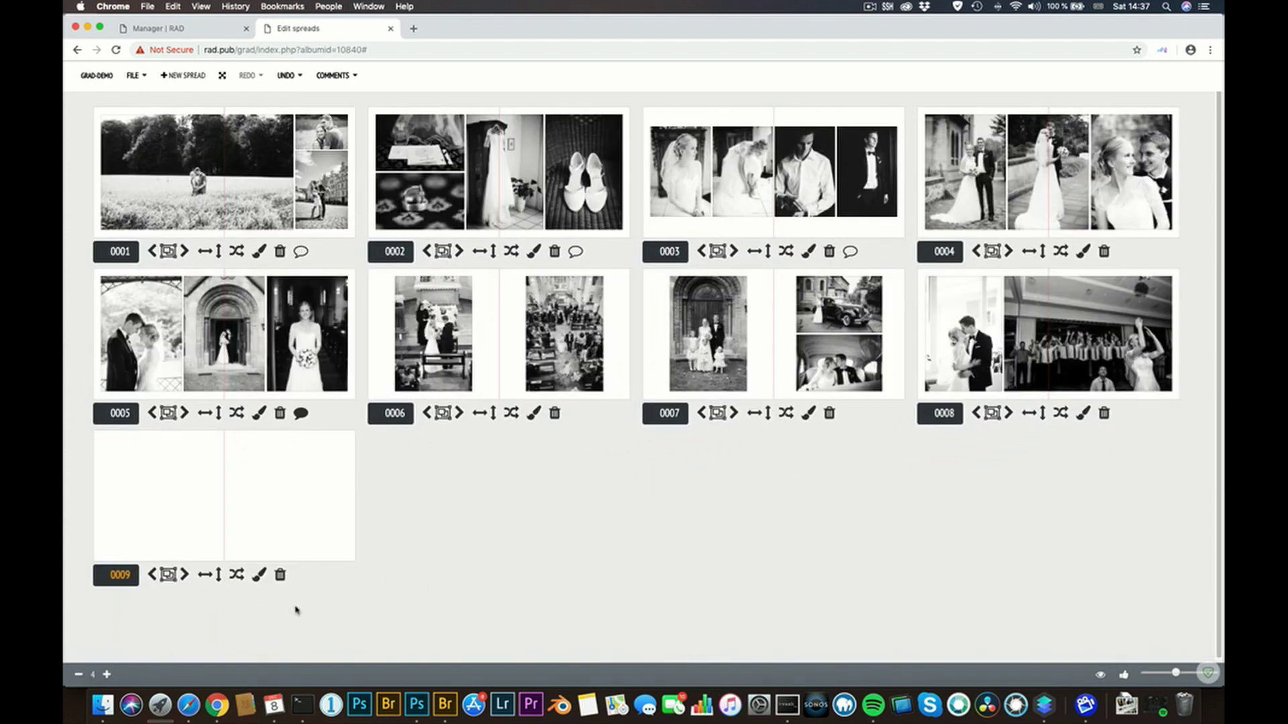
{"action": "left_click", "coordinate": [282, 576]}
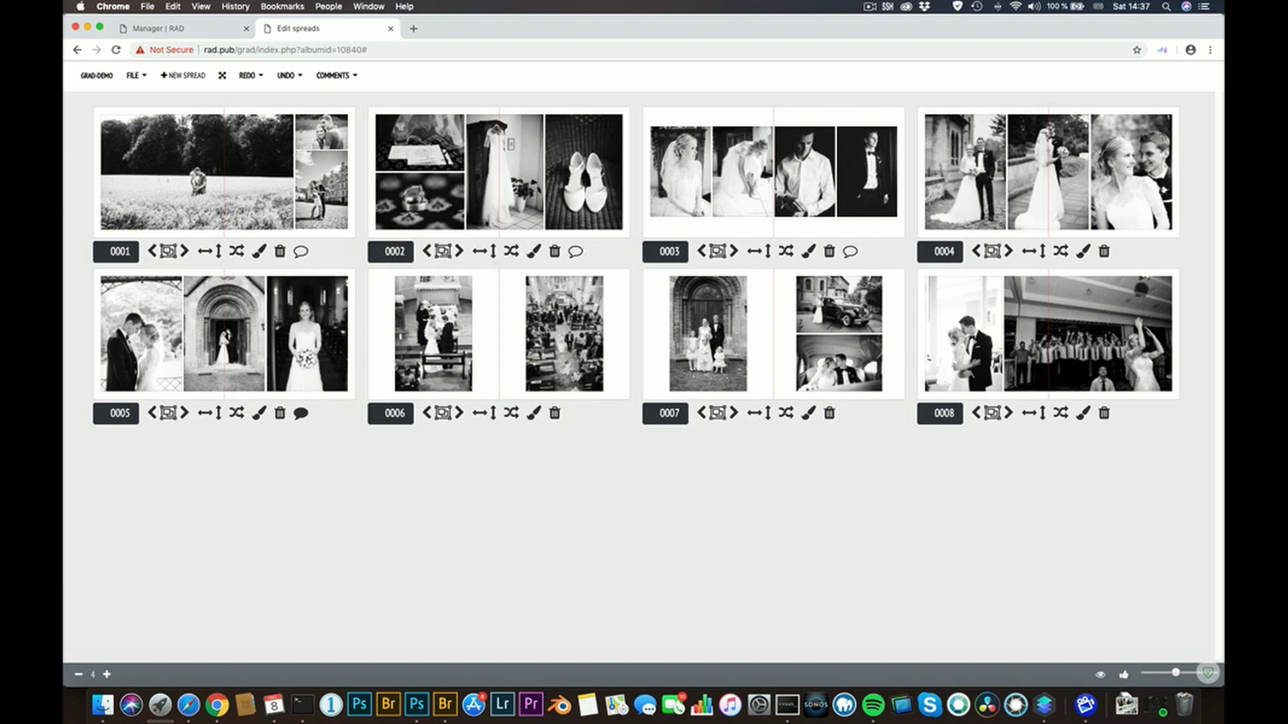
Open spread 0001 for editing, enlarge the wide field photo and shift it upward in its frame
{"action": "left_click", "coordinate": [223, 176]}
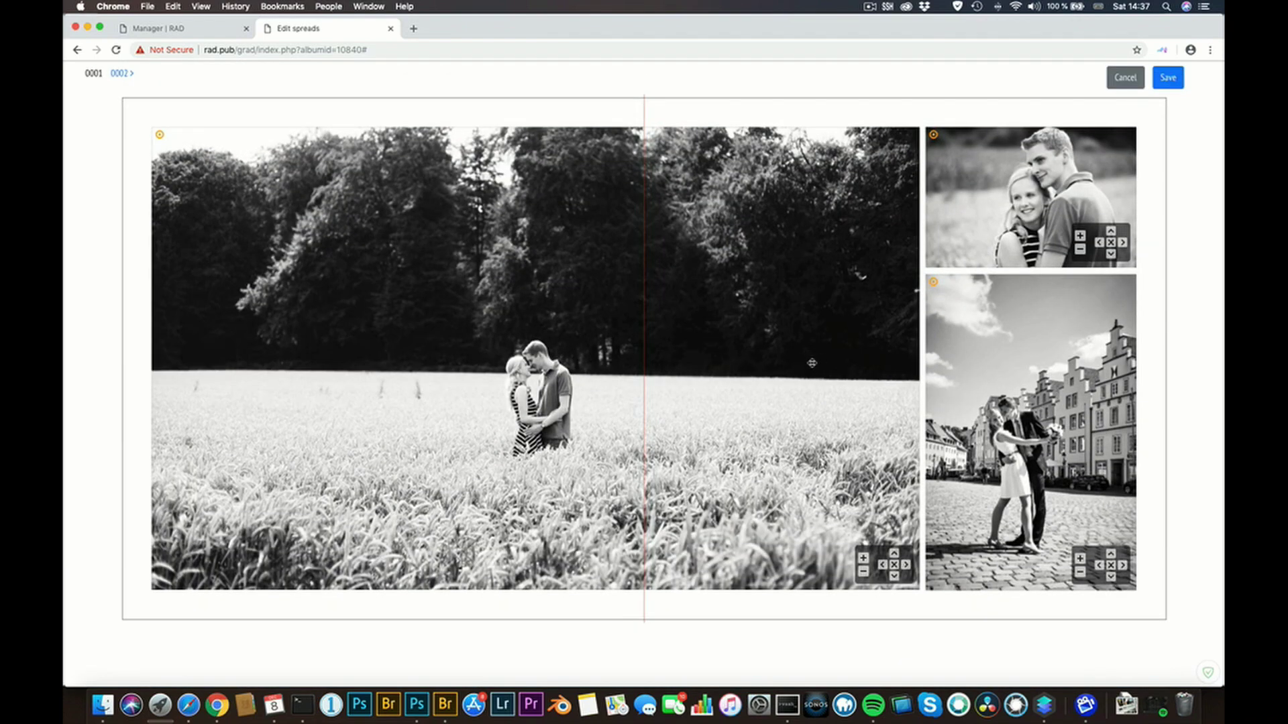
{"action": "scroll", "coordinate": [784, 363], "scroll_direction": "up", "scroll_amount": 2}
{"action": "left_click_drag", "start_coordinate": [784, 363], "coordinate": [786, 323]}
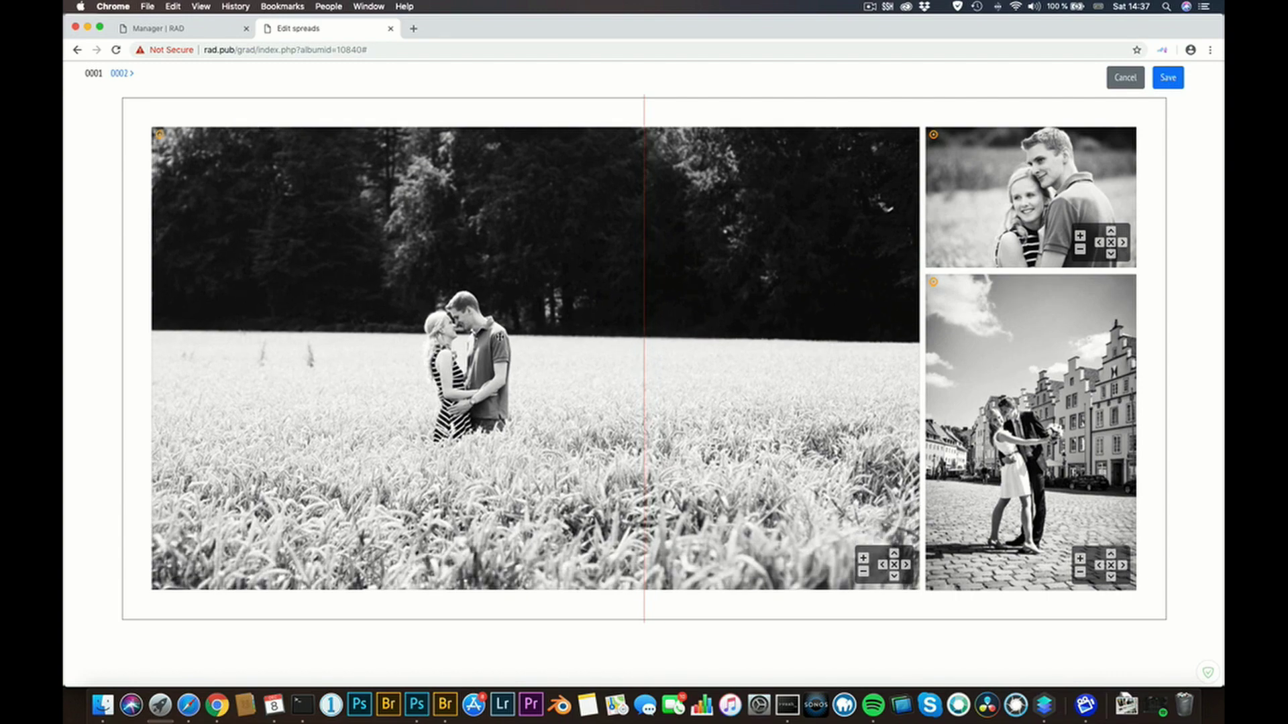
Go to spread 0002 in the crop editor, enlarge the shoes photo and shift it upward in its frame
{"action": "left_click", "coordinate": [119, 73]}
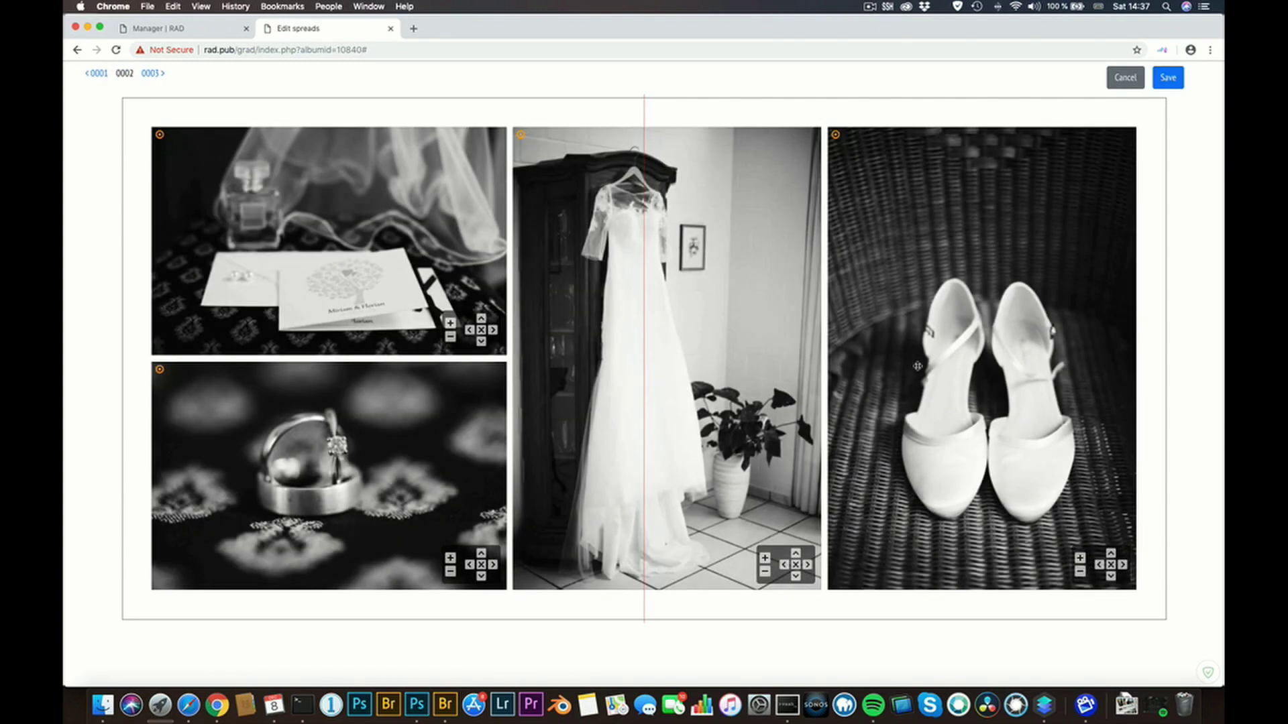
{"action": "scroll", "coordinate": [918, 366], "scroll_direction": "up", "scroll_amount": 2}
{"action": "left_click_drag", "start_coordinate": [918, 366], "coordinate": [912, 330]}
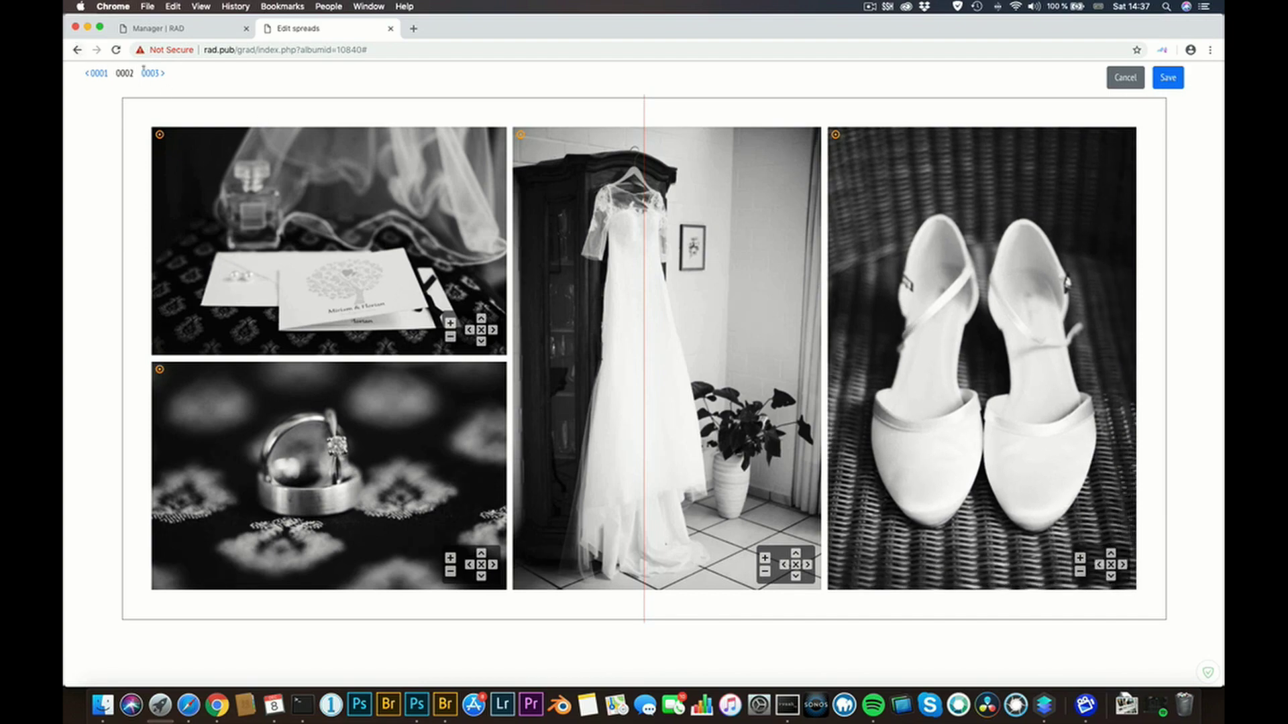
Page through spreads 0003 to 0007 in the crop editor and save the crop changes
{"action": "left_click", "coordinate": [151, 73]}
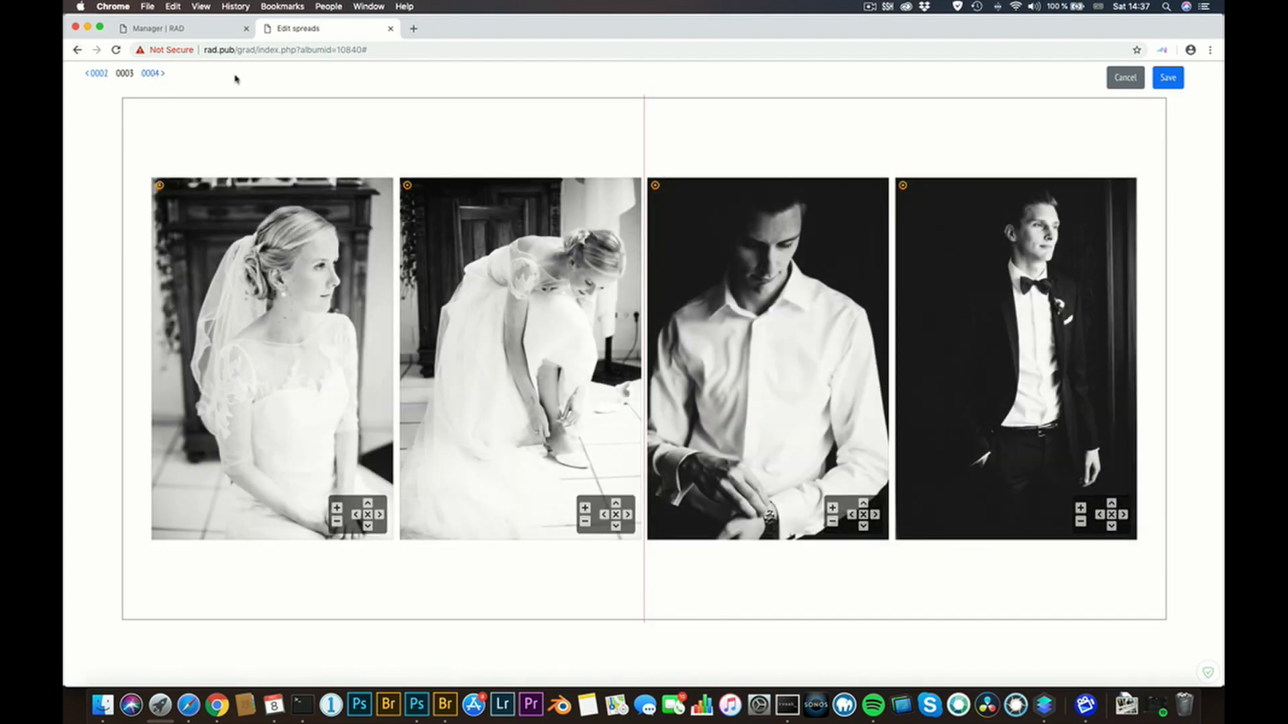
{"action": "key", "text": "Right"}
{"action": "key", "text": "Right"}
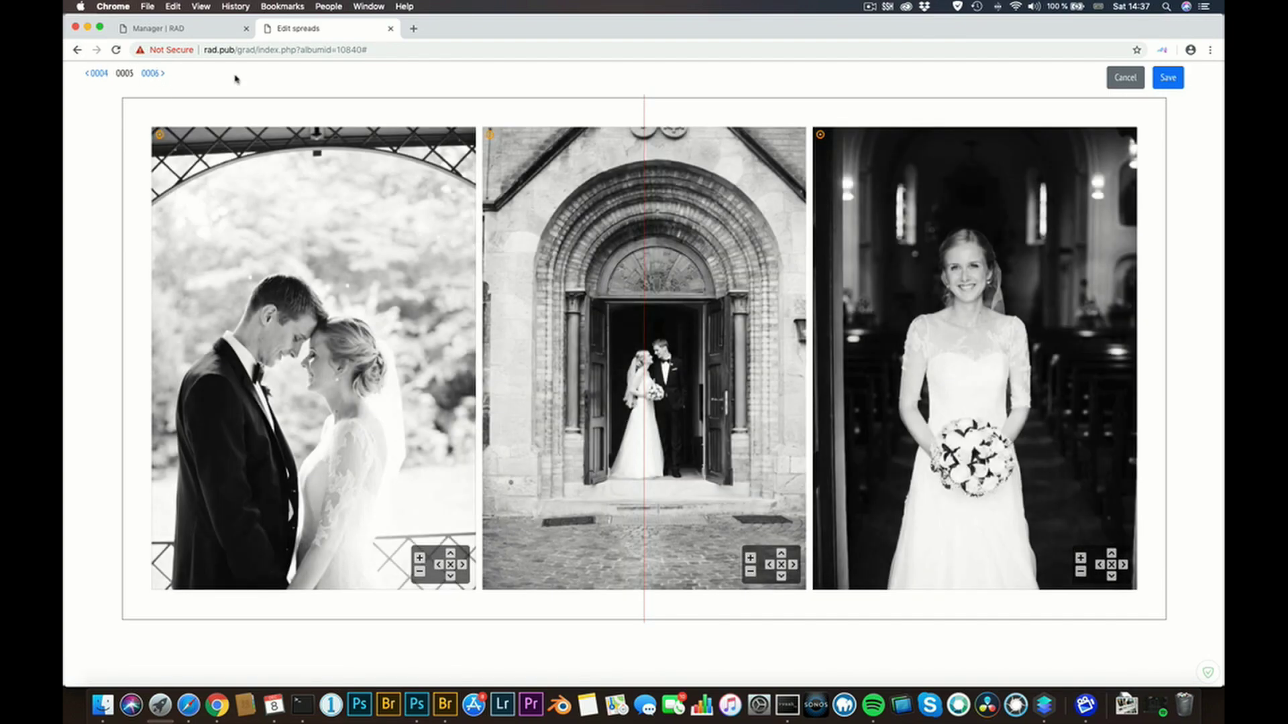
{"action": "key", "text": "Right"}
{"action": "key", "text": "Right"}
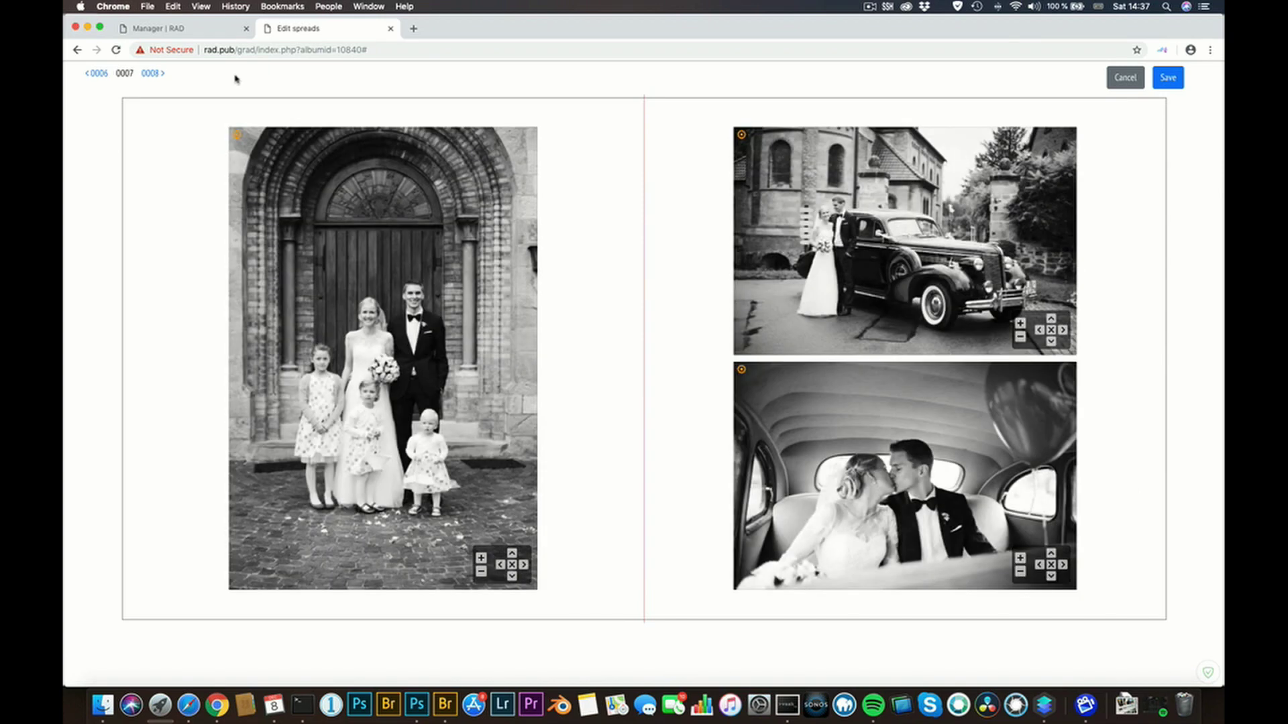
{"action": "left_click", "coordinate": [1181, 77]}
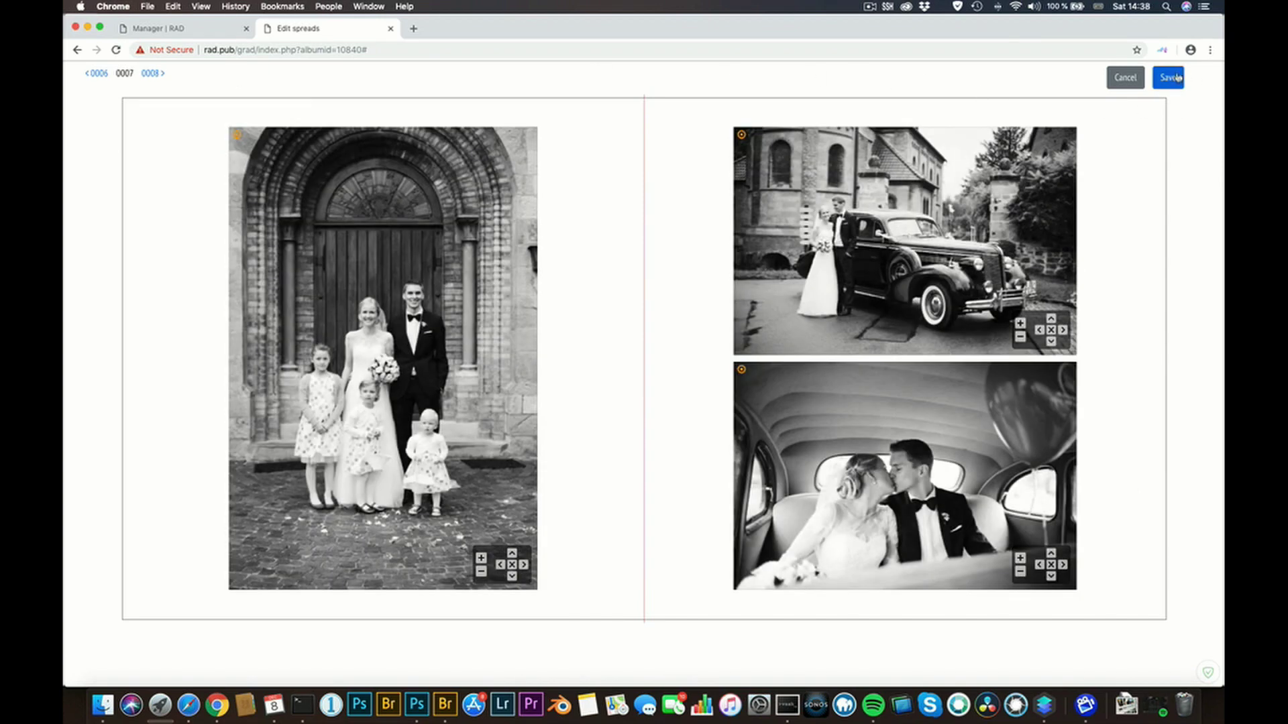